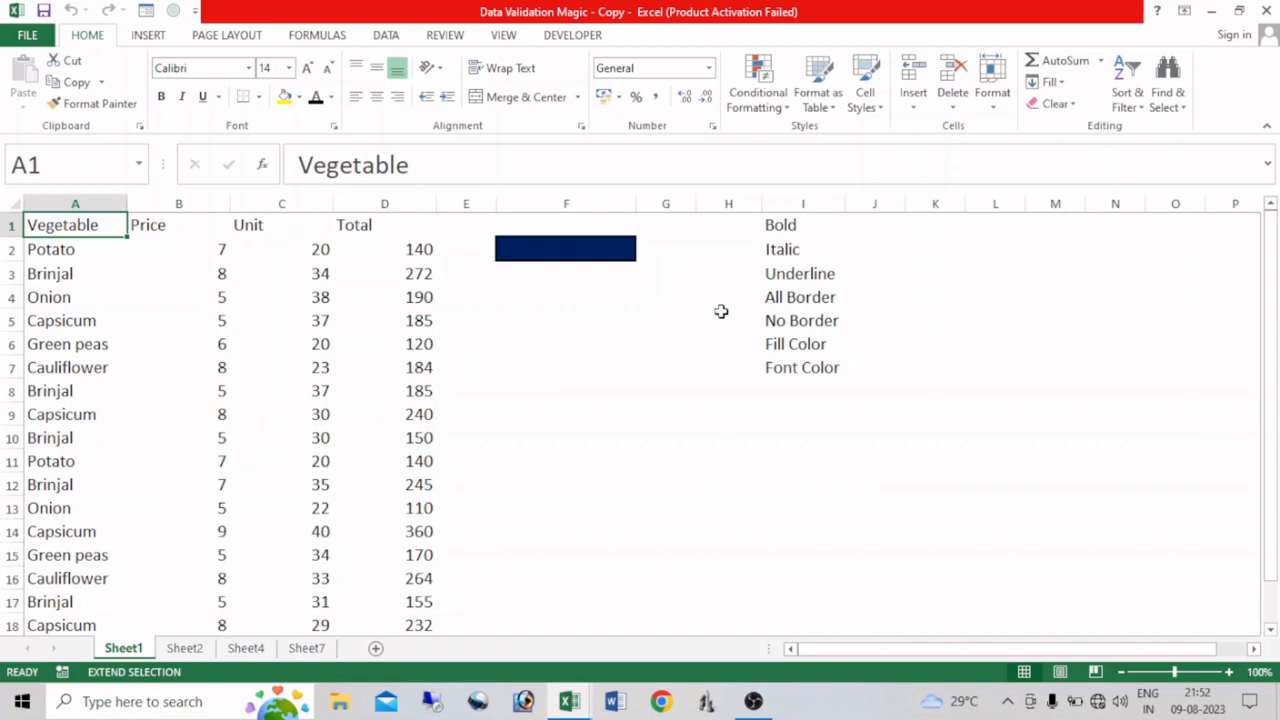
pyautogui.press('F8')
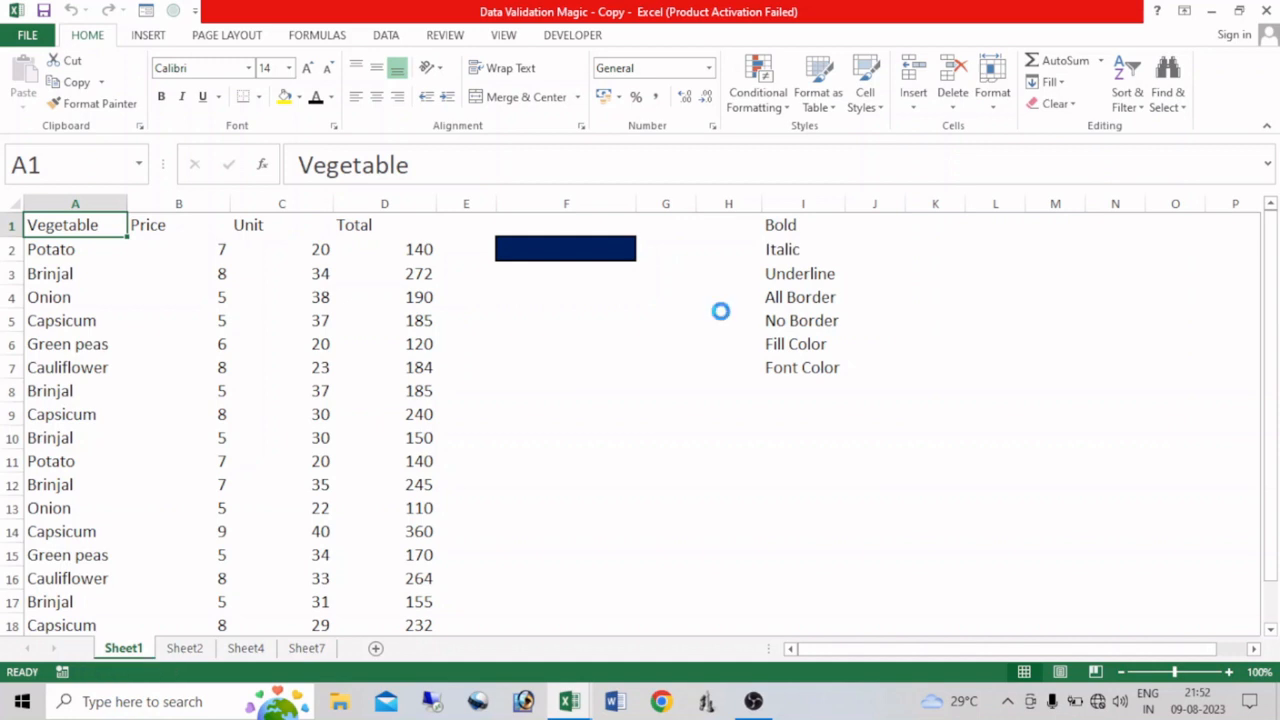
pyautogui.hotkey('shift', 'Right')
pyautogui.hotkey('shift', 'Right')
pyautogui.hotkey('shift', 'Right')
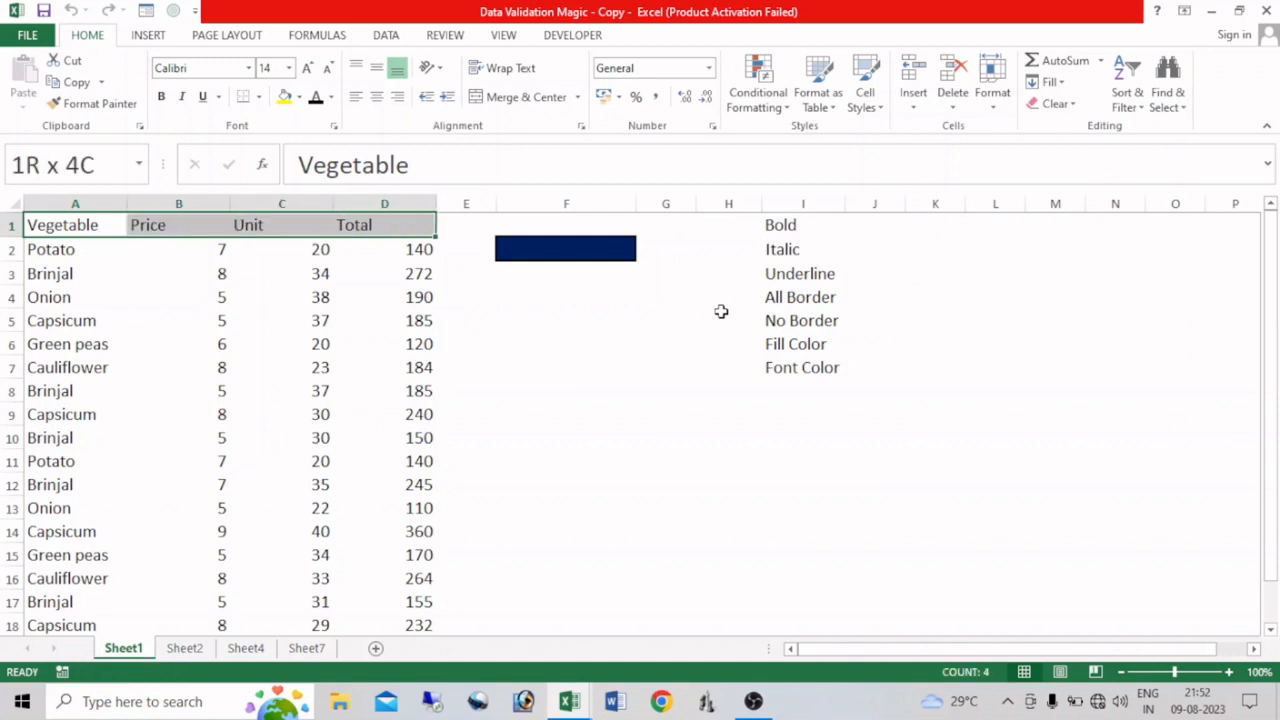
pyautogui.hotkey('ctrl', 'q')
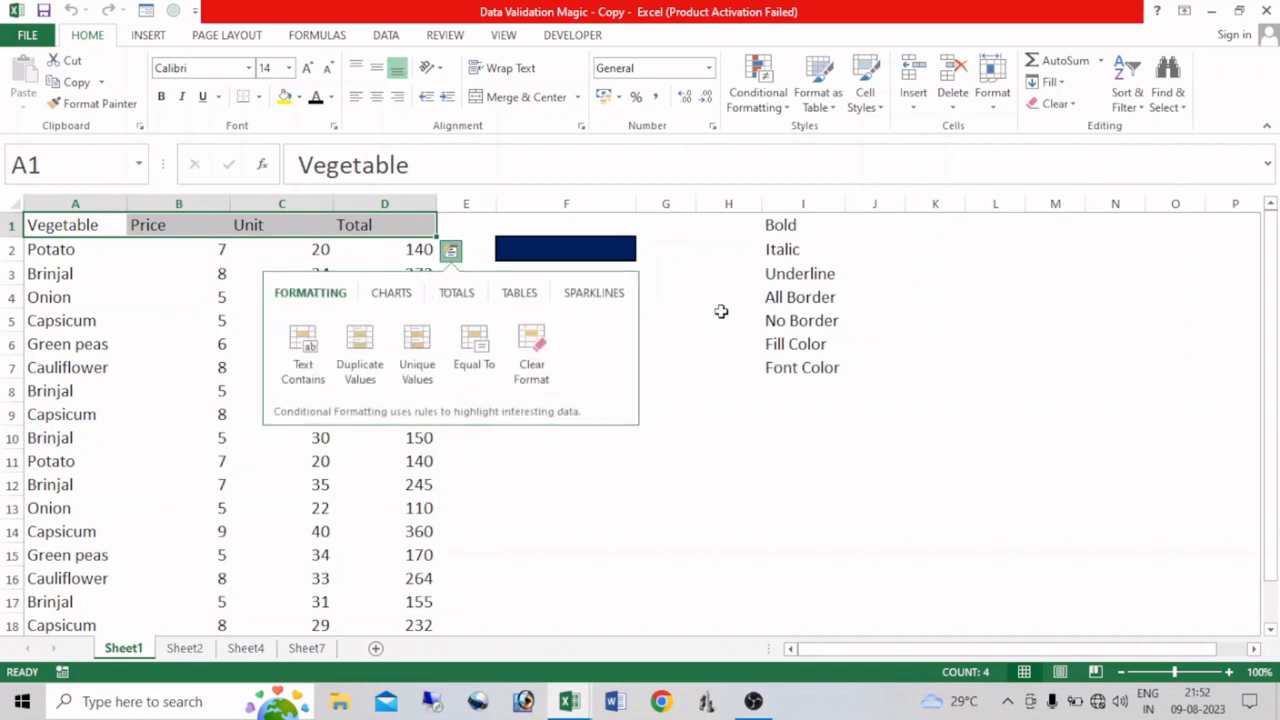
pyautogui.click(420, 228)
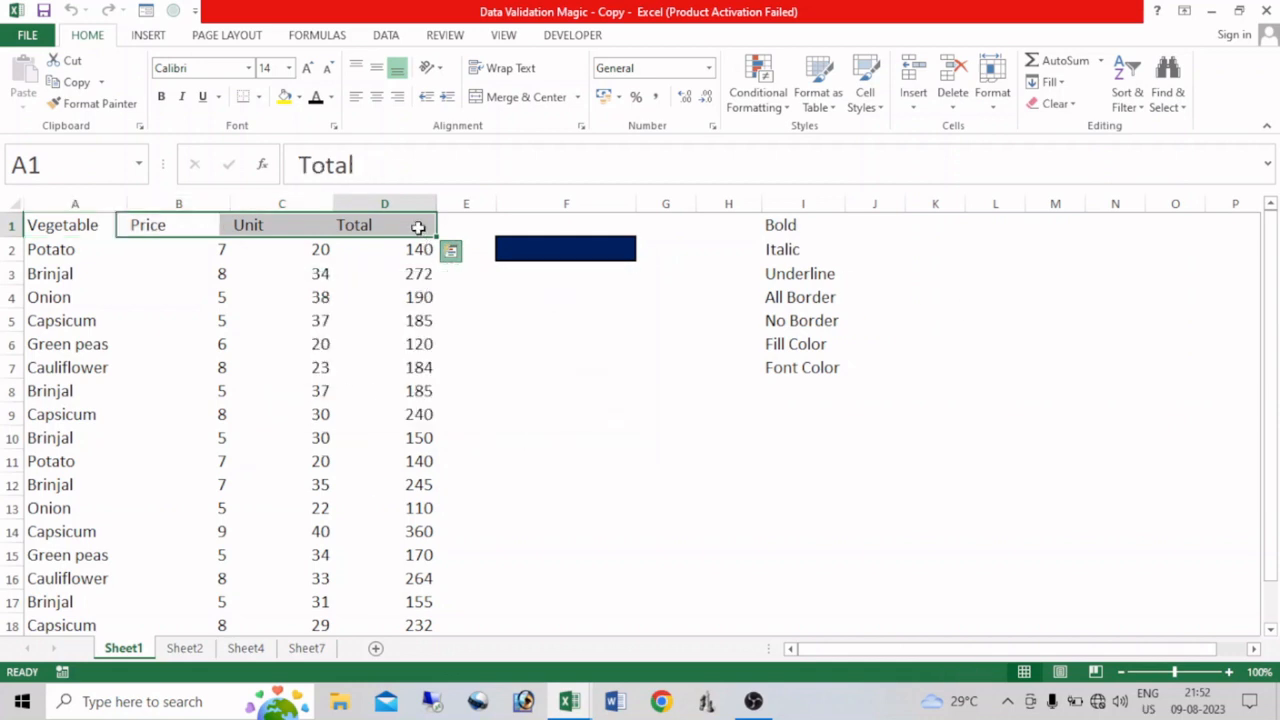
pyautogui.press('Left')
pyautogui.press('Left')
pyautogui.press('Left')
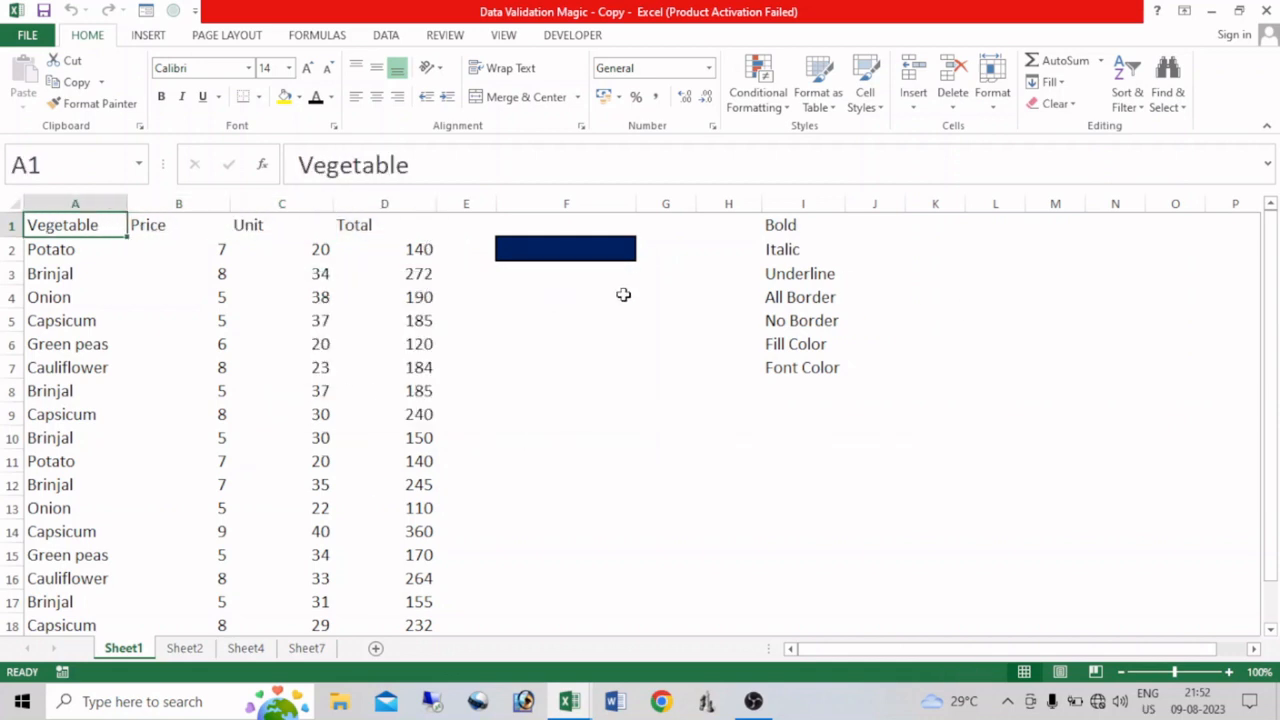
# Step: Apply bold to the whole vegetable table A1:D19 and remove the bold formatting again
pyautogui.hotkey('ctrl', 'shift', 'Right')
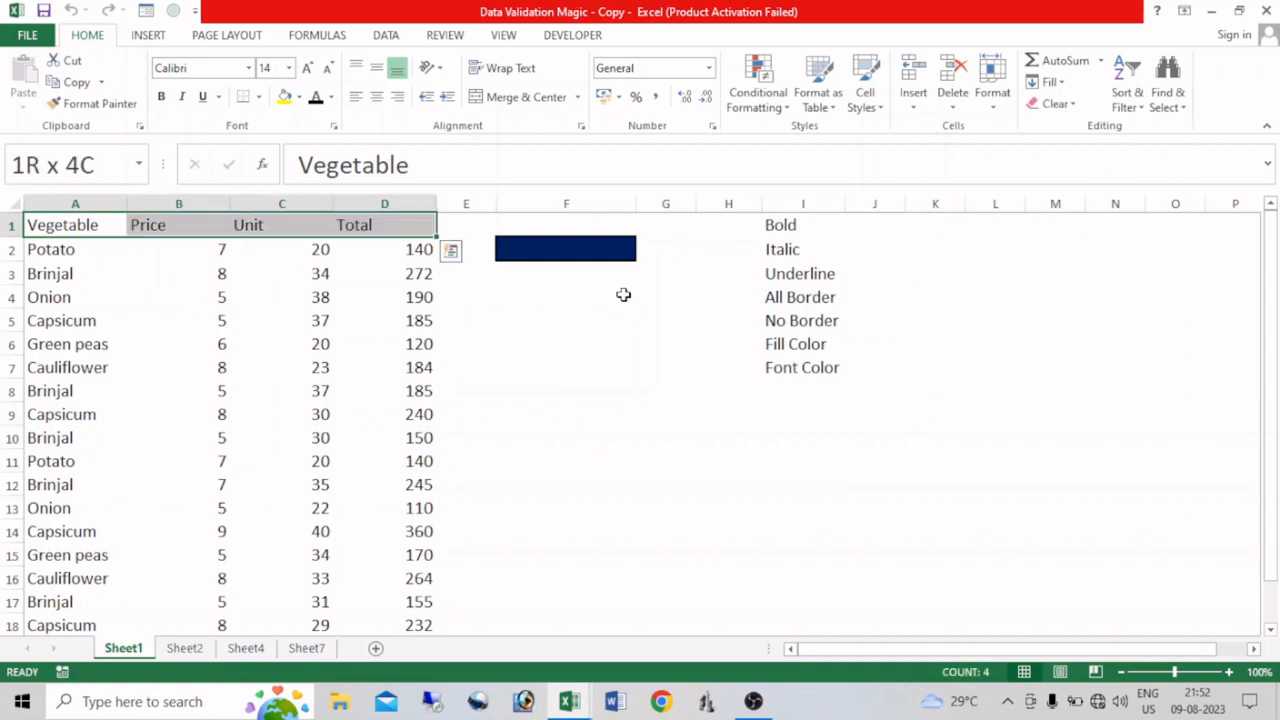
pyautogui.hotkey('ctrl', 'shift', 'Down')
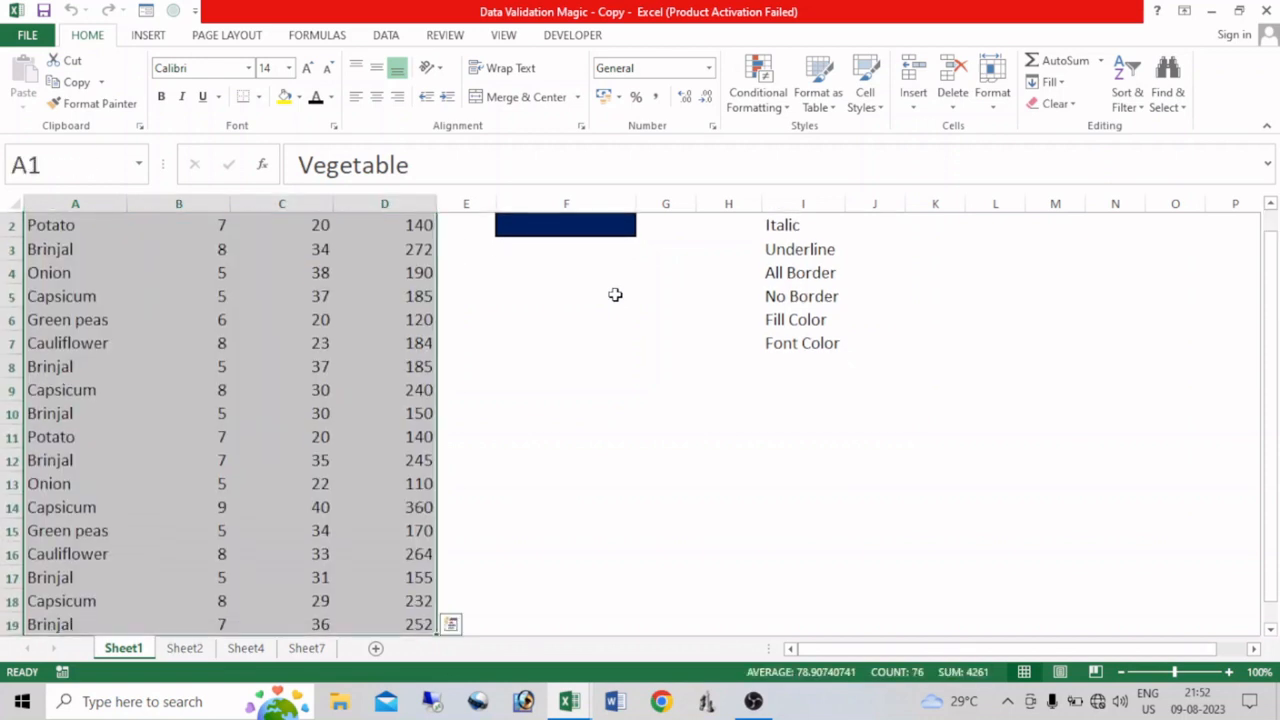
pyautogui.scroll(1, 596, 351)
pyautogui.hotkey('ctrl', 'b')
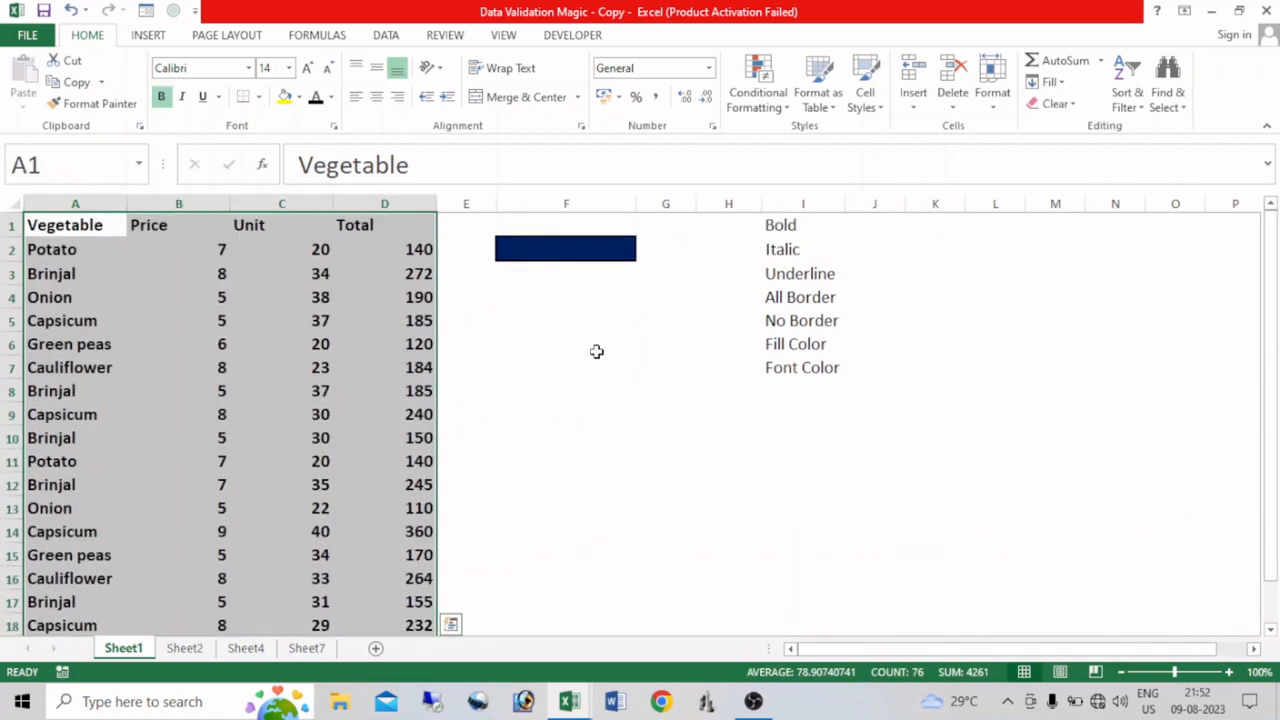
pyautogui.hotkey('ctrl', 'b')
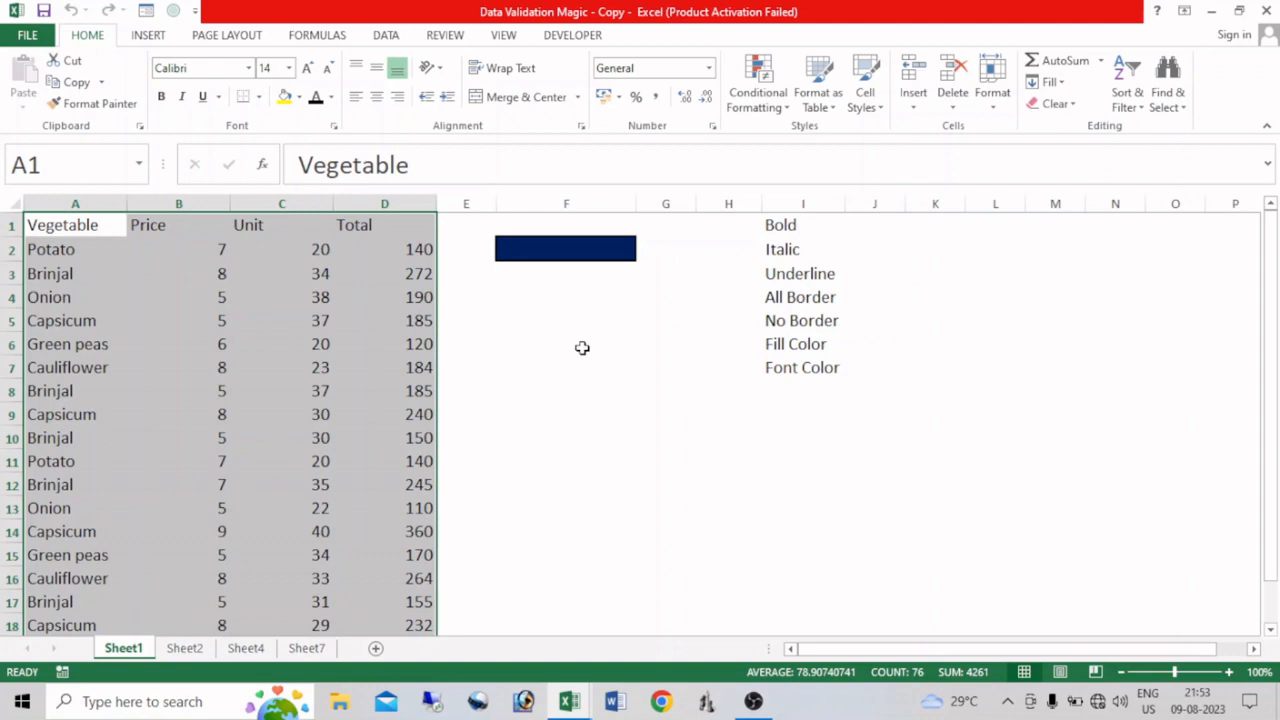
# Step: Switch to the Data Validation Magic workbook and choose Bold from the format list in F2 on Sheet1
pyautogui.hotkey('alt', 'Tab')
pyautogui.hotkey('alt', 'Tab')
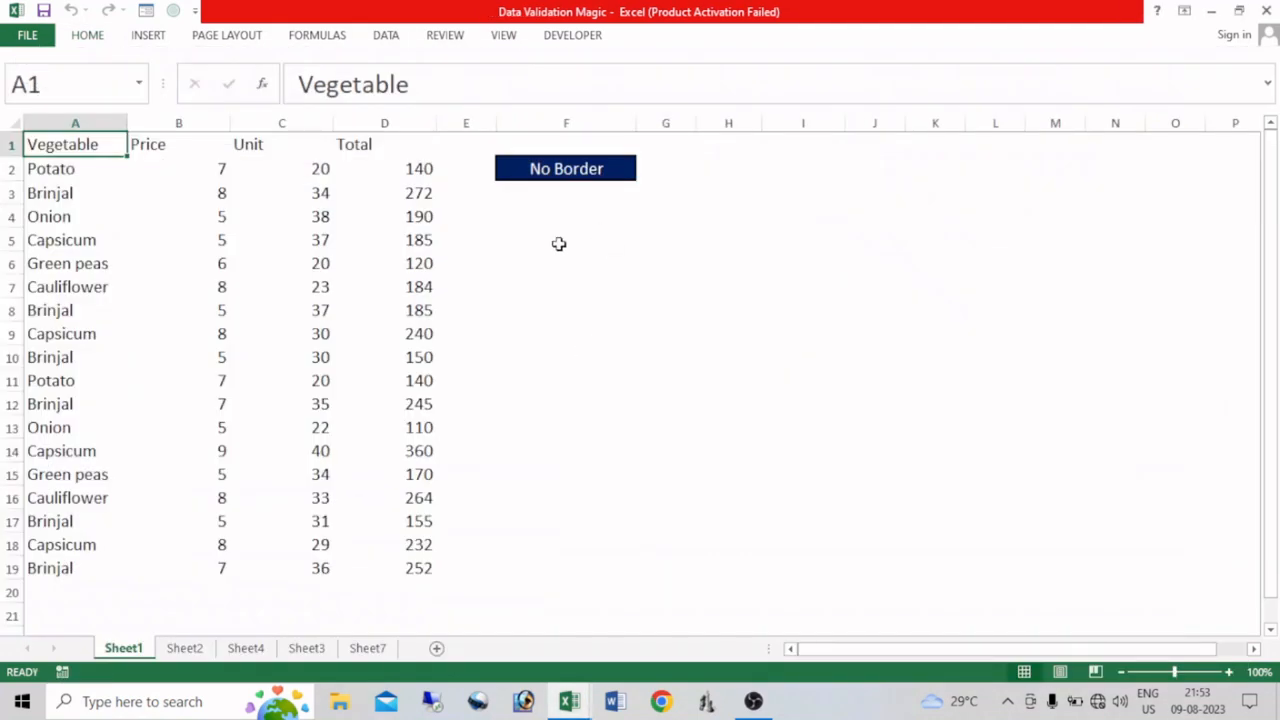
pyautogui.click(575, 168)
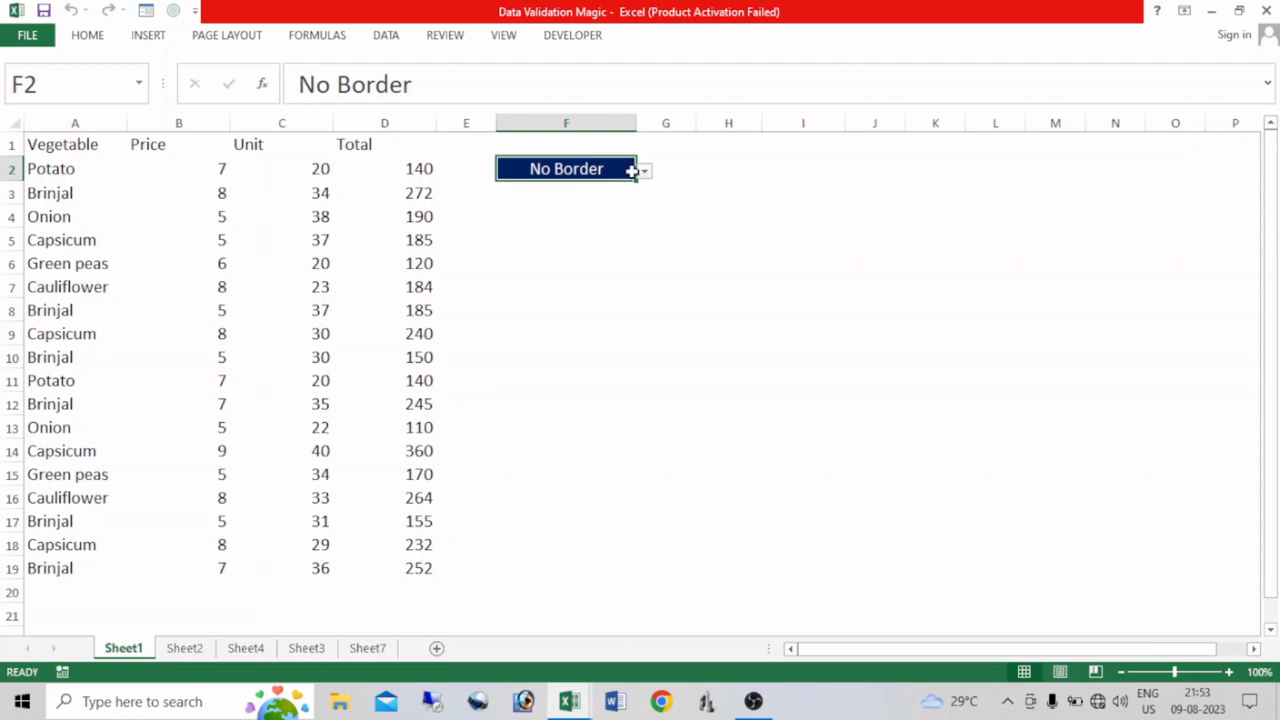
pyautogui.click(644, 172)
pyautogui.click(560, 187)
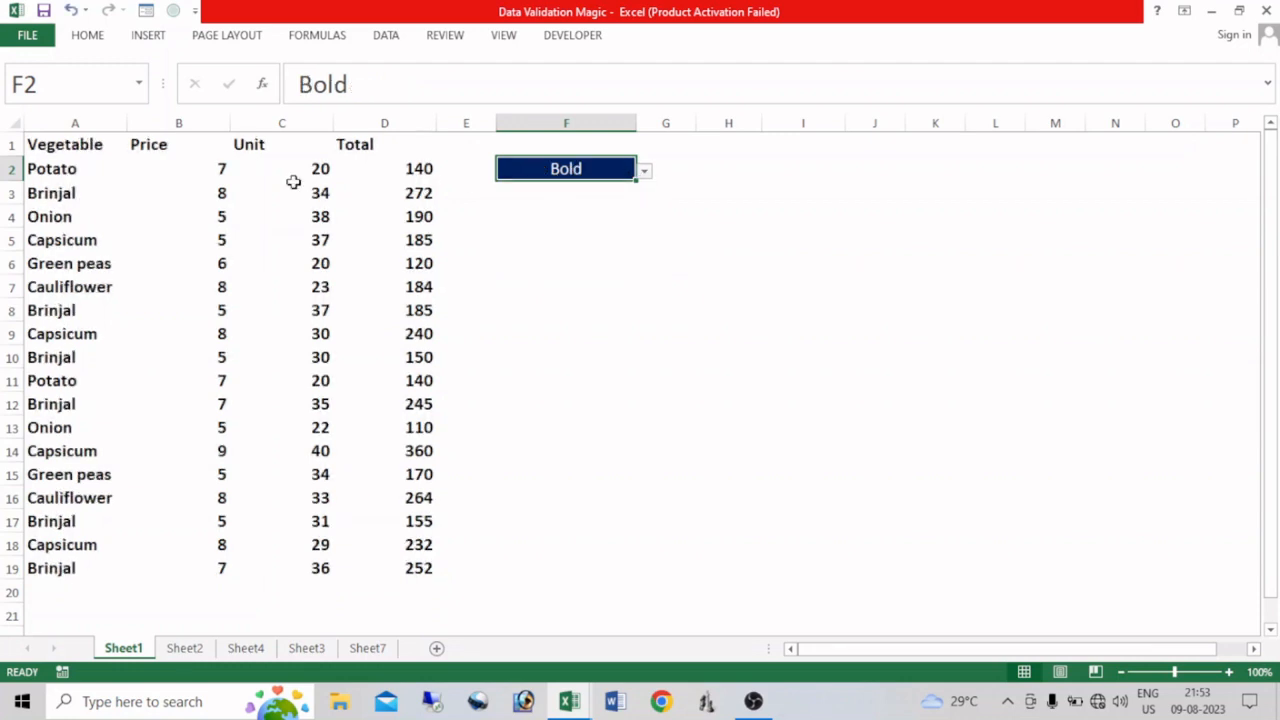
# Step: Try the Italic and Underline options from the format list in F2 on the vegetable table
pyautogui.click(645, 172)
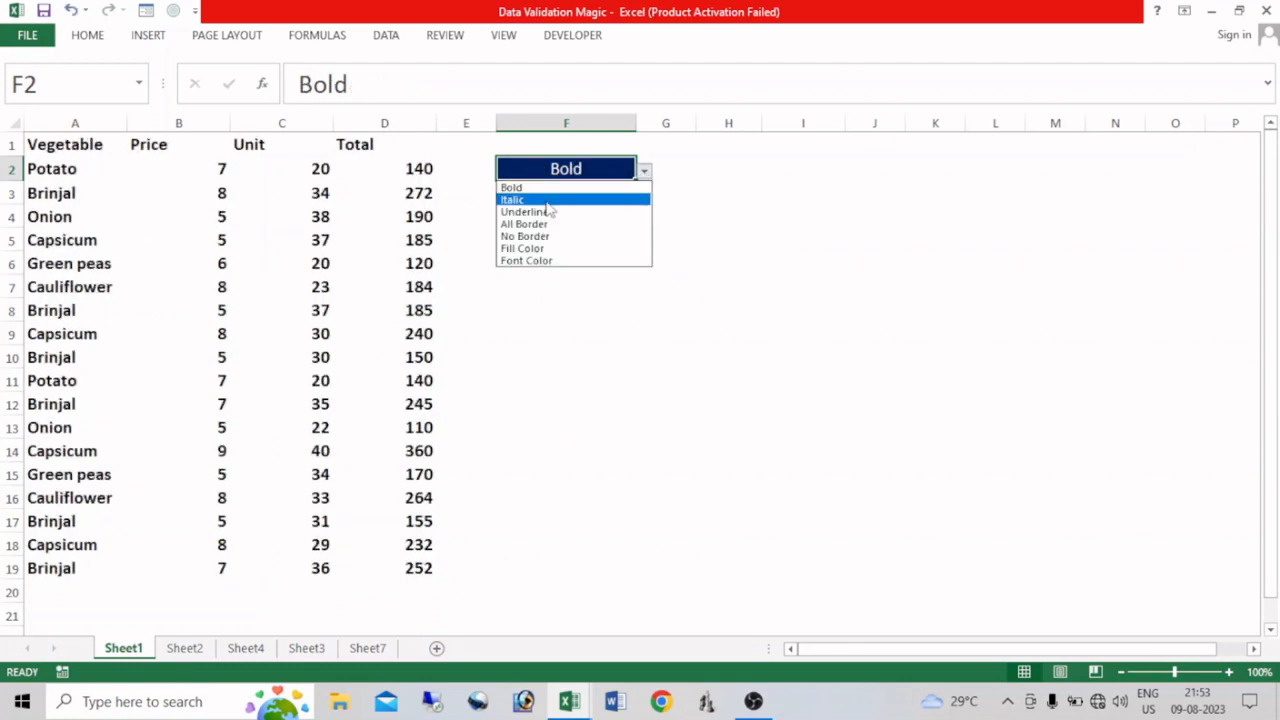
pyautogui.click(600, 198)
pyautogui.click(644, 172)
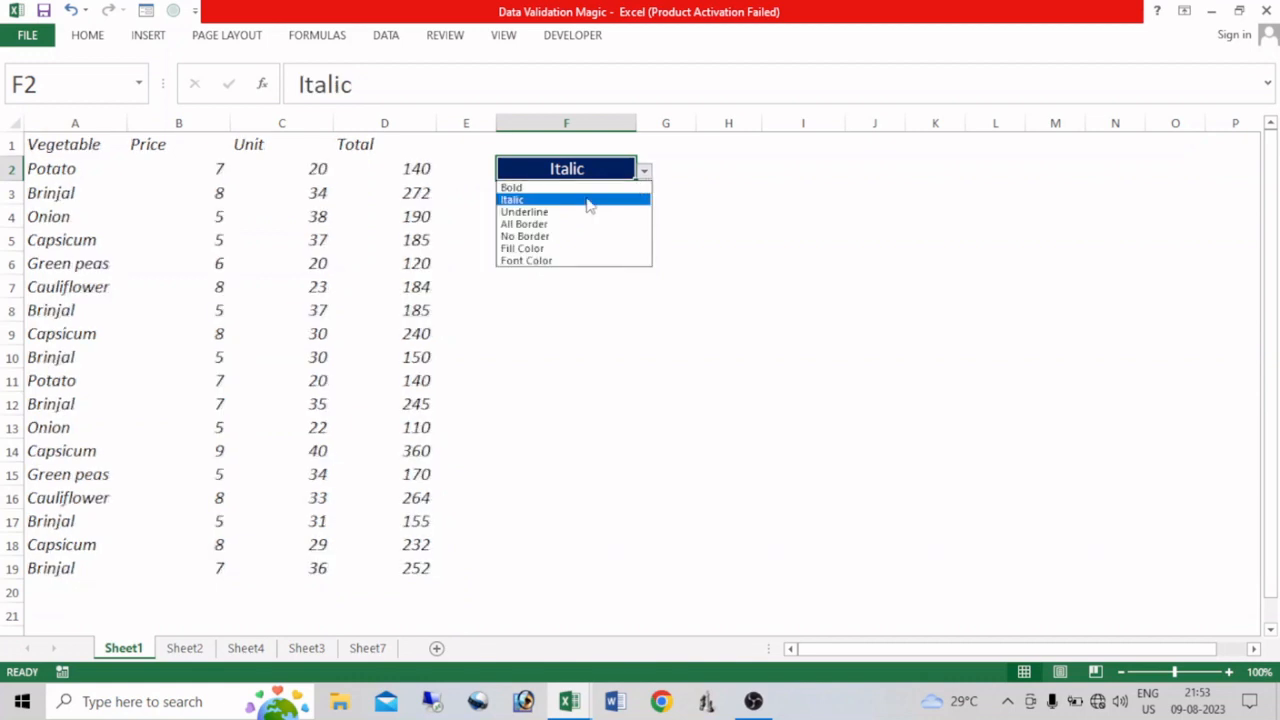
pyautogui.click(533, 209)
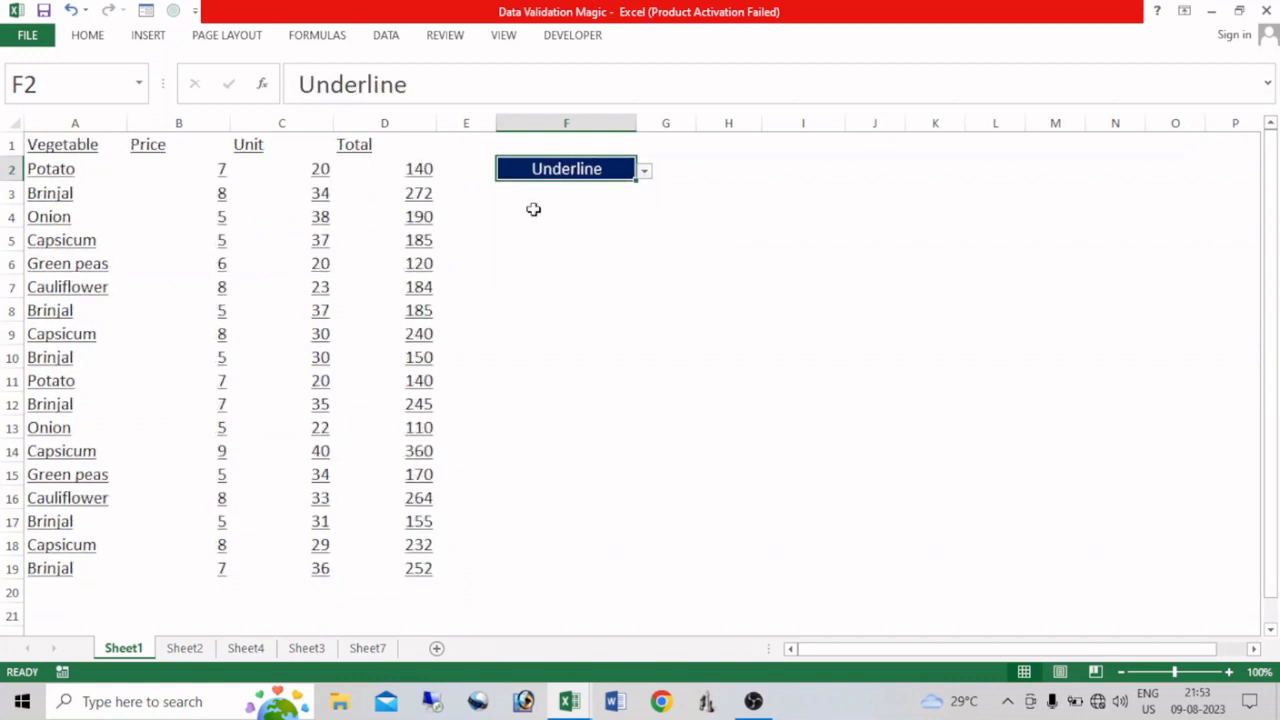
# Step: Try the All Border and No Border options from the format list in F2
pyautogui.click(645, 172)
pyautogui.click(578, 224)
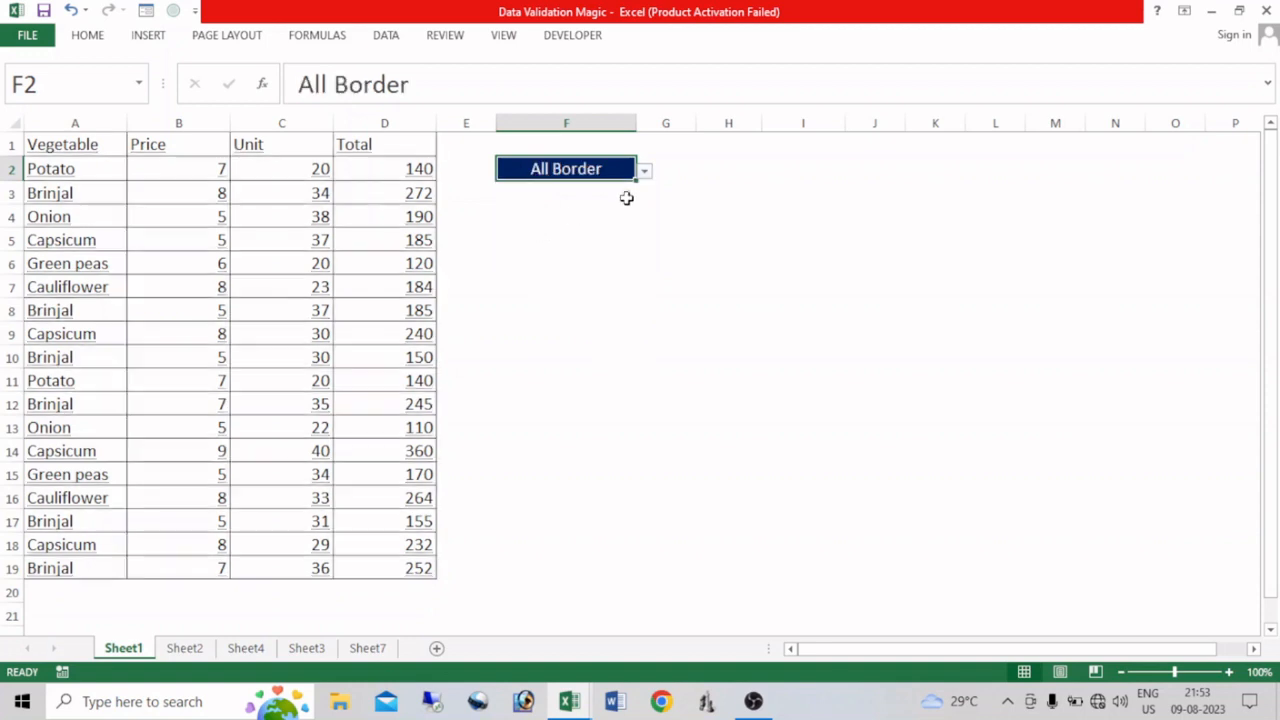
pyautogui.click(644, 173)
pyautogui.click(525, 236)
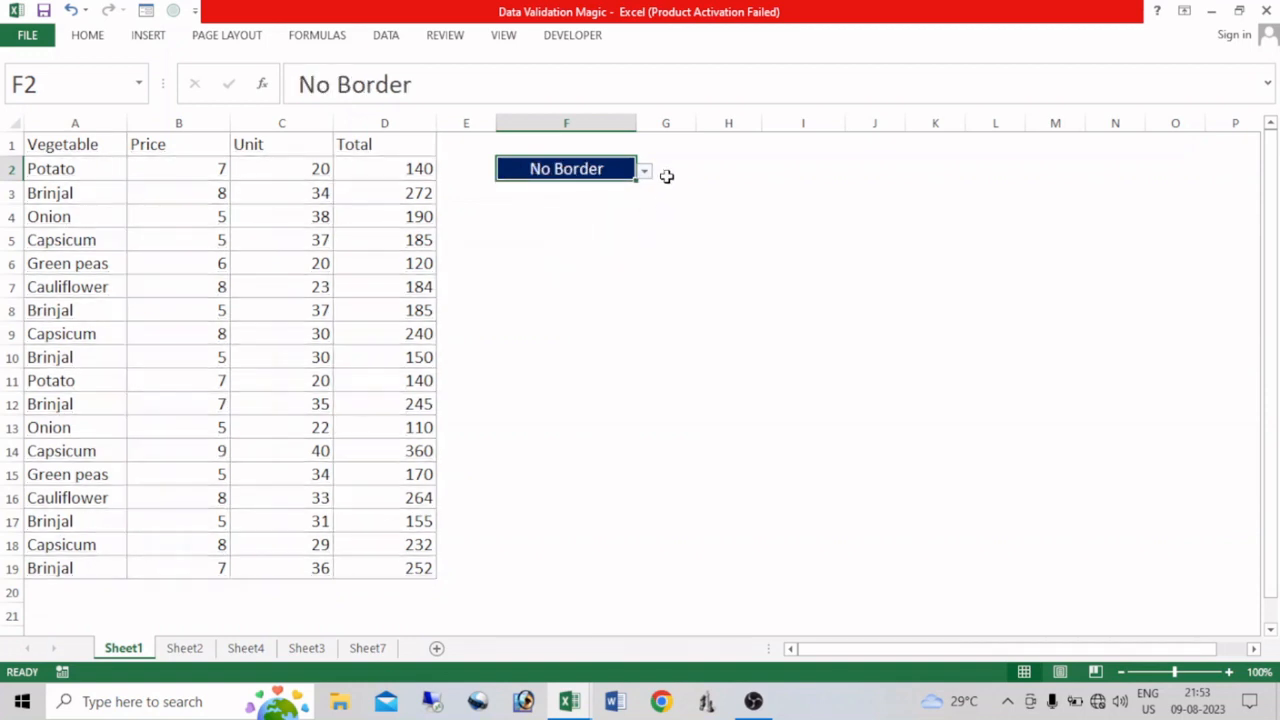
# Step: Choose Fill Color and finally Font Color from the format list in F2
pyautogui.click(645, 172)
pyautogui.click(525, 248)
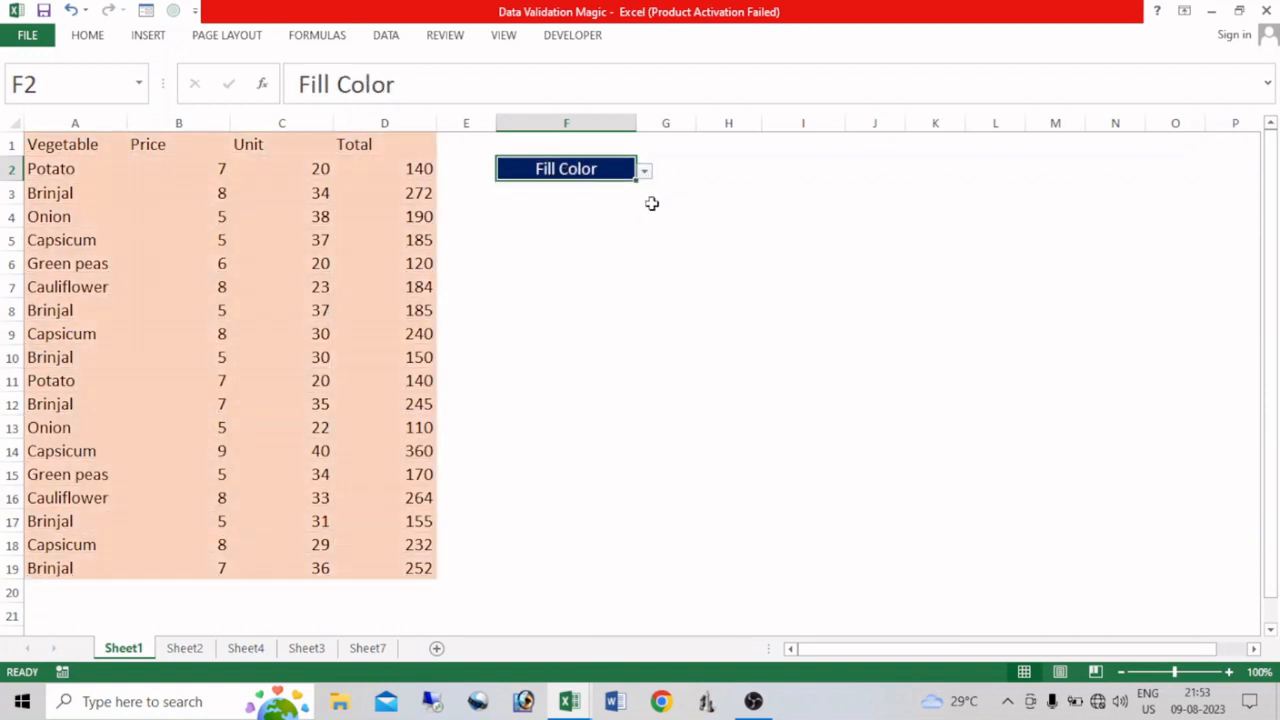
pyautogui.click(645, 172)
pyautogui.click(546, 260)
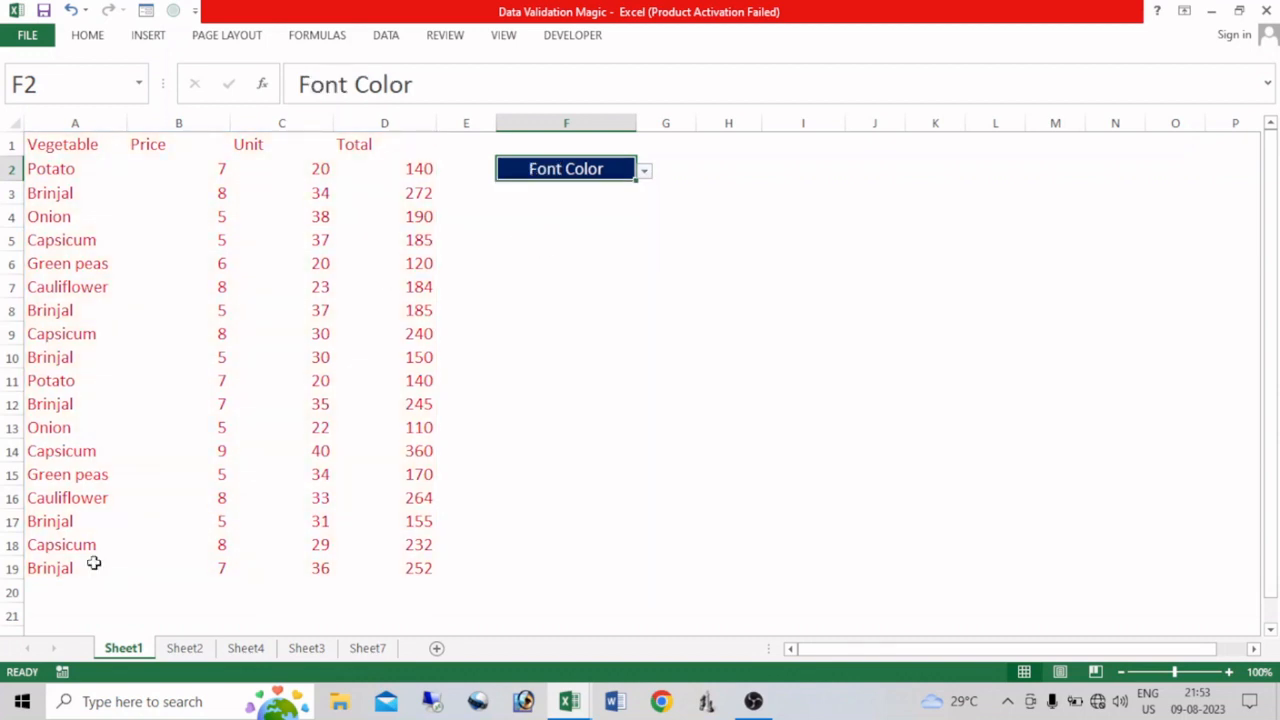
# Step: On Sheet2, choose Capsicum and after it another vegetable from the vegetable list in F2
pyautogui.click(184, 648)
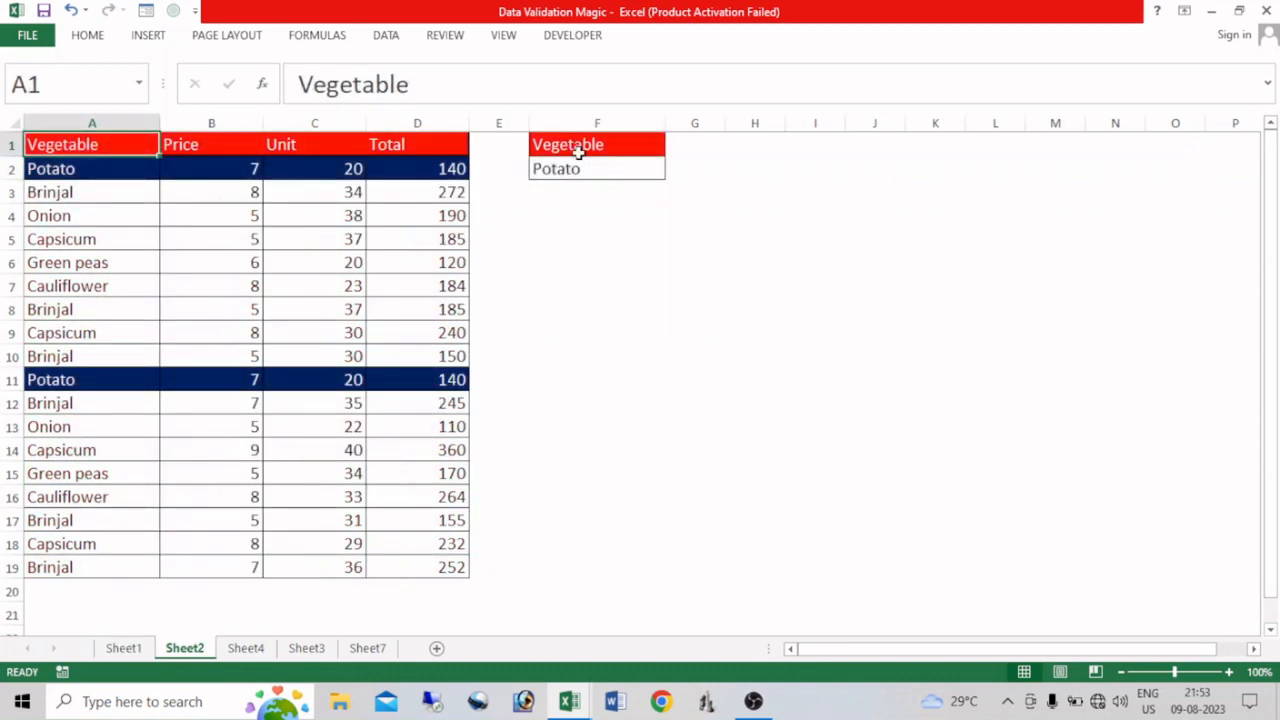
pyautogui.click(622, 172)
pyautogui.click(674, 172)
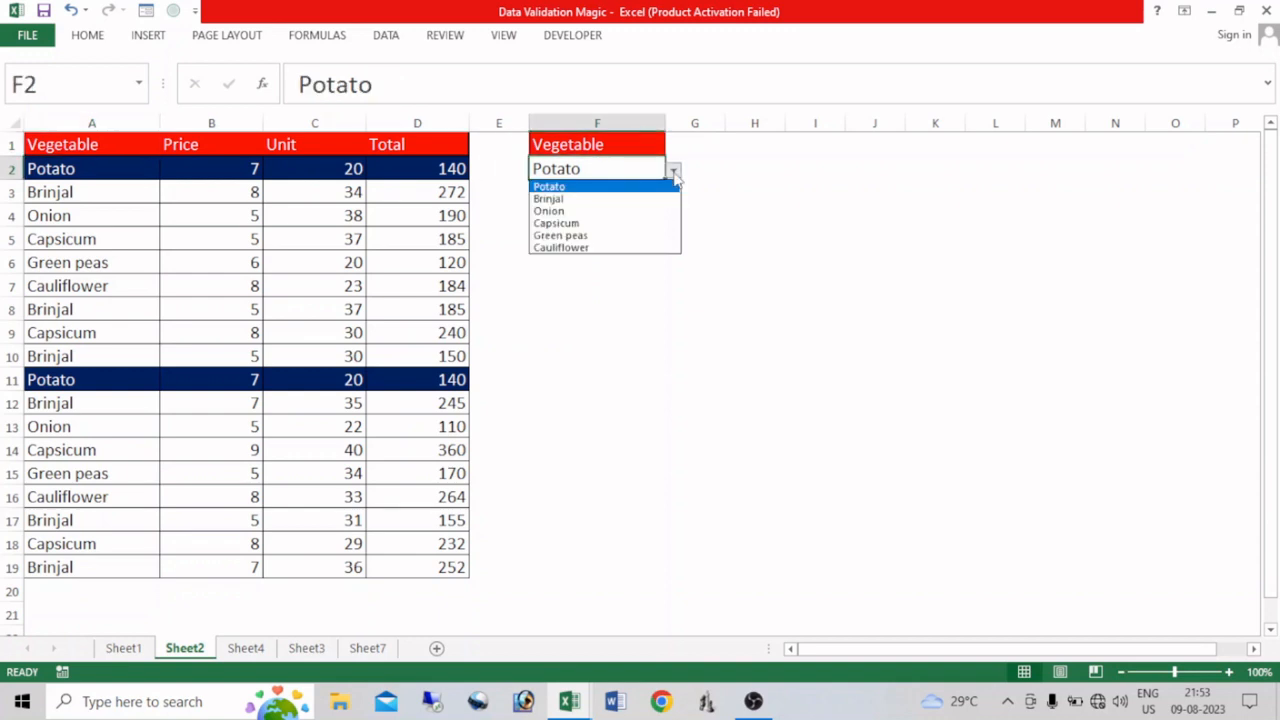
pyautogui.click(595, 221)
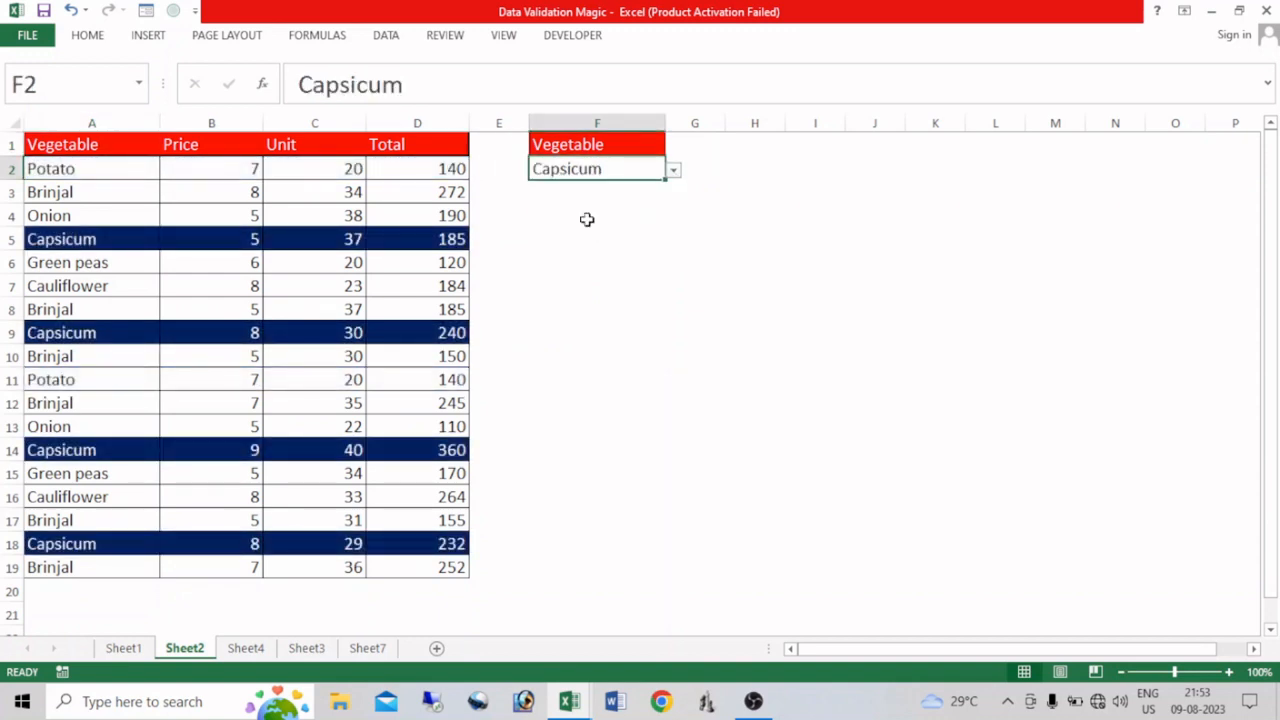
pyautogui.click(673, 170)
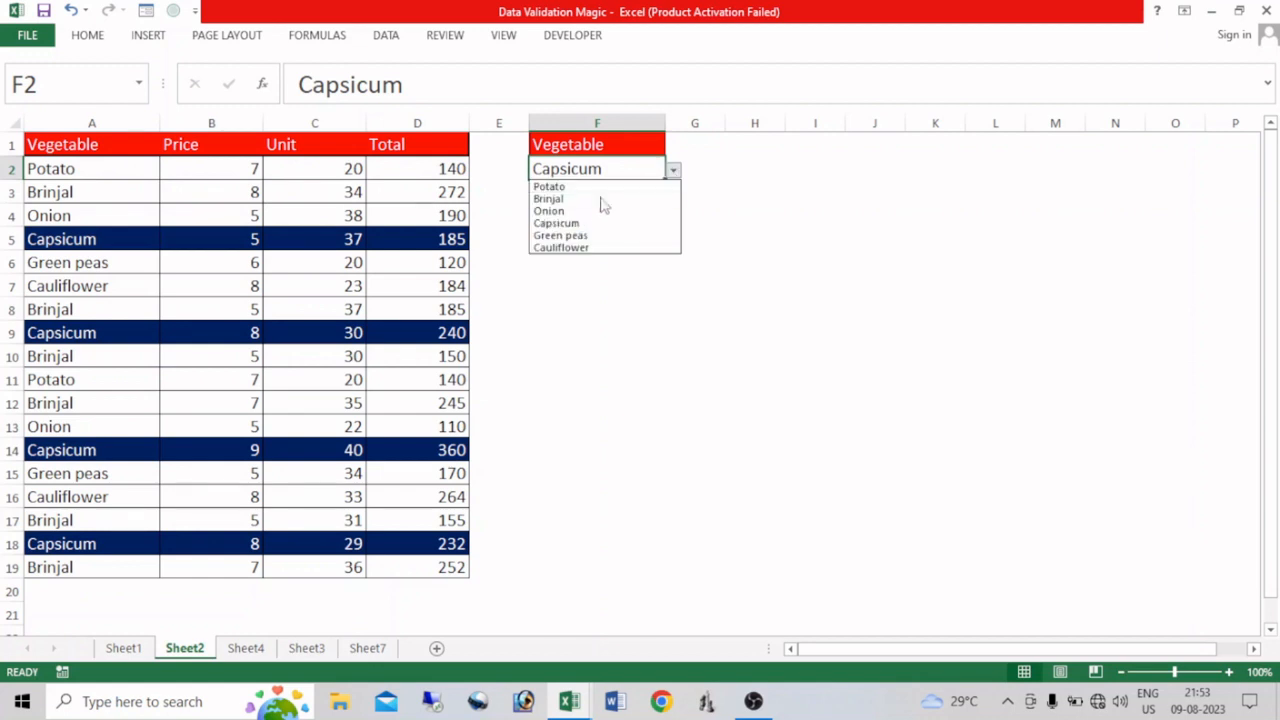
pyautogui.click(587, 206)
# Step: On Sheet4, choose Punjab and after it the third employee ID from the search list in F1
pyautogui.click(245, 648)
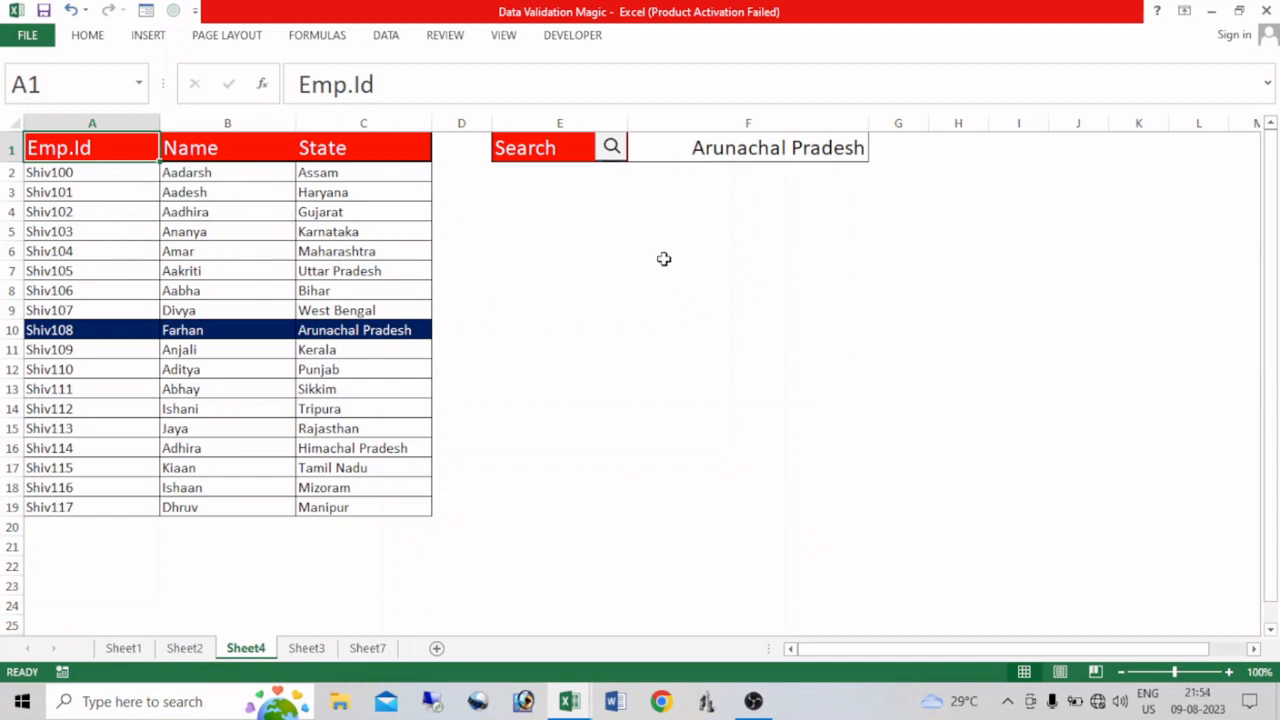
pyautogui.click(784, 141)
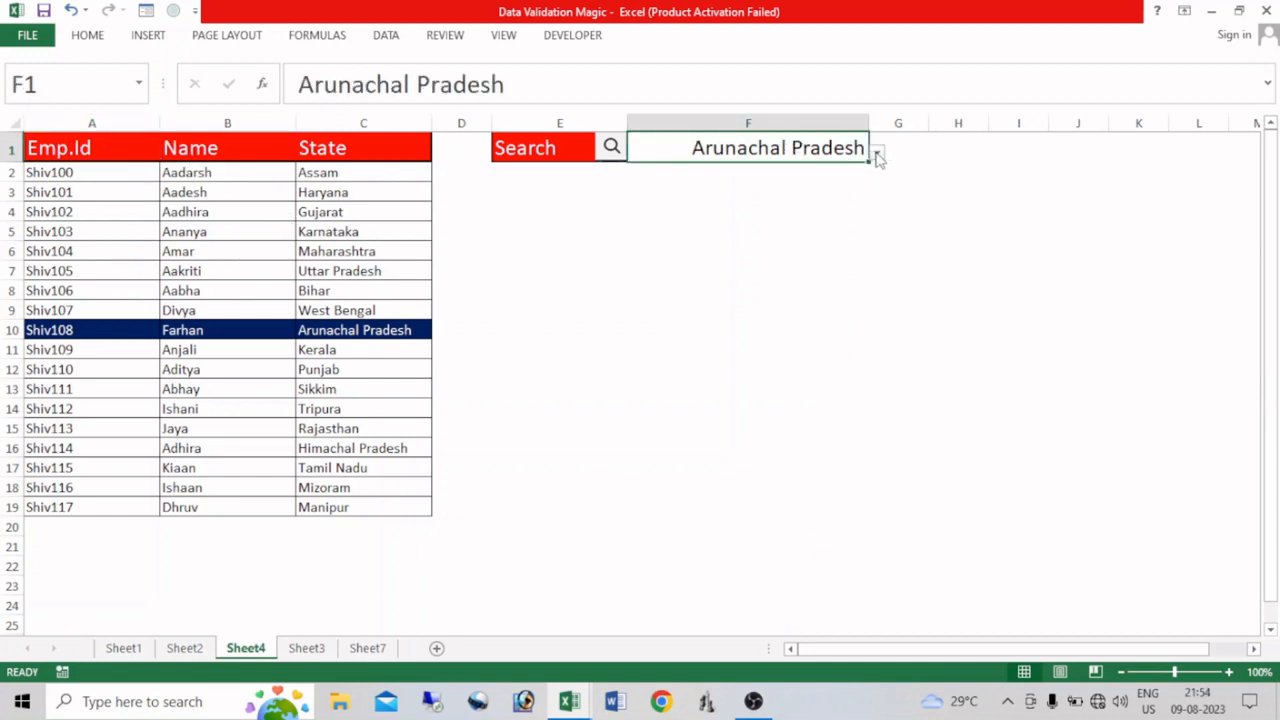
pyautogui.click(876, 152)
pyautogui.click(676, 196)
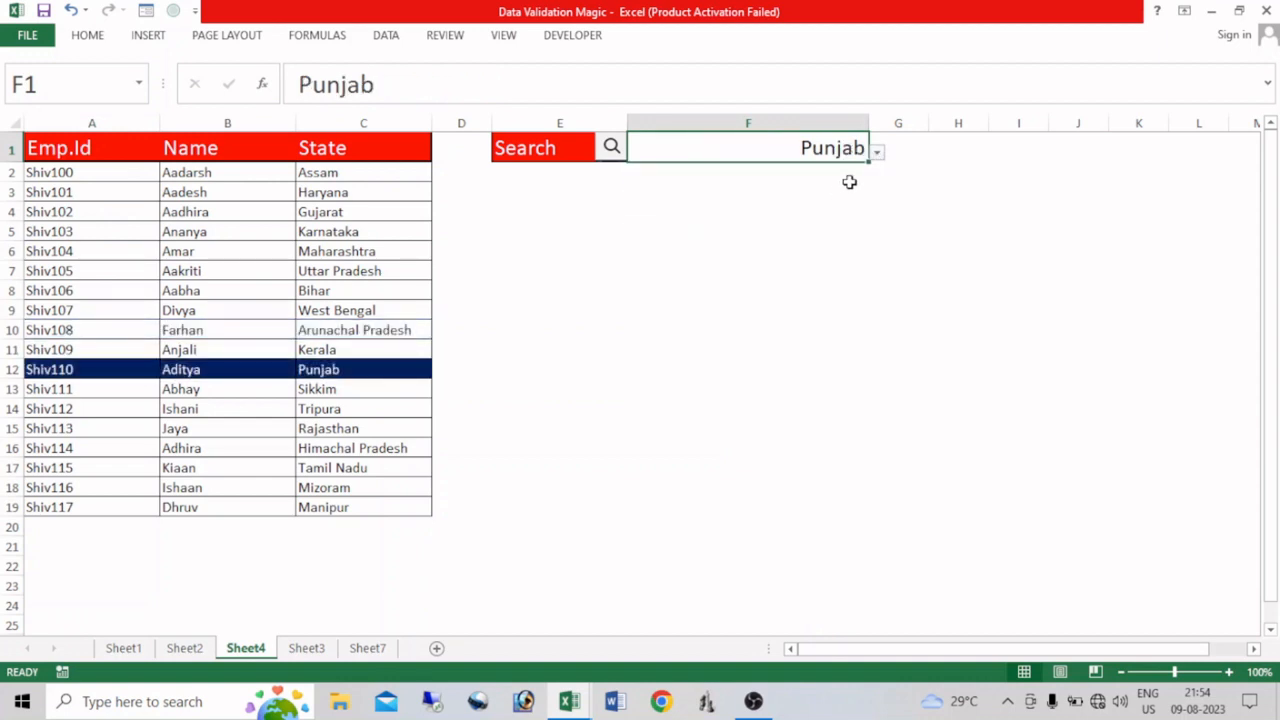
pyautogui.click(876, 152)
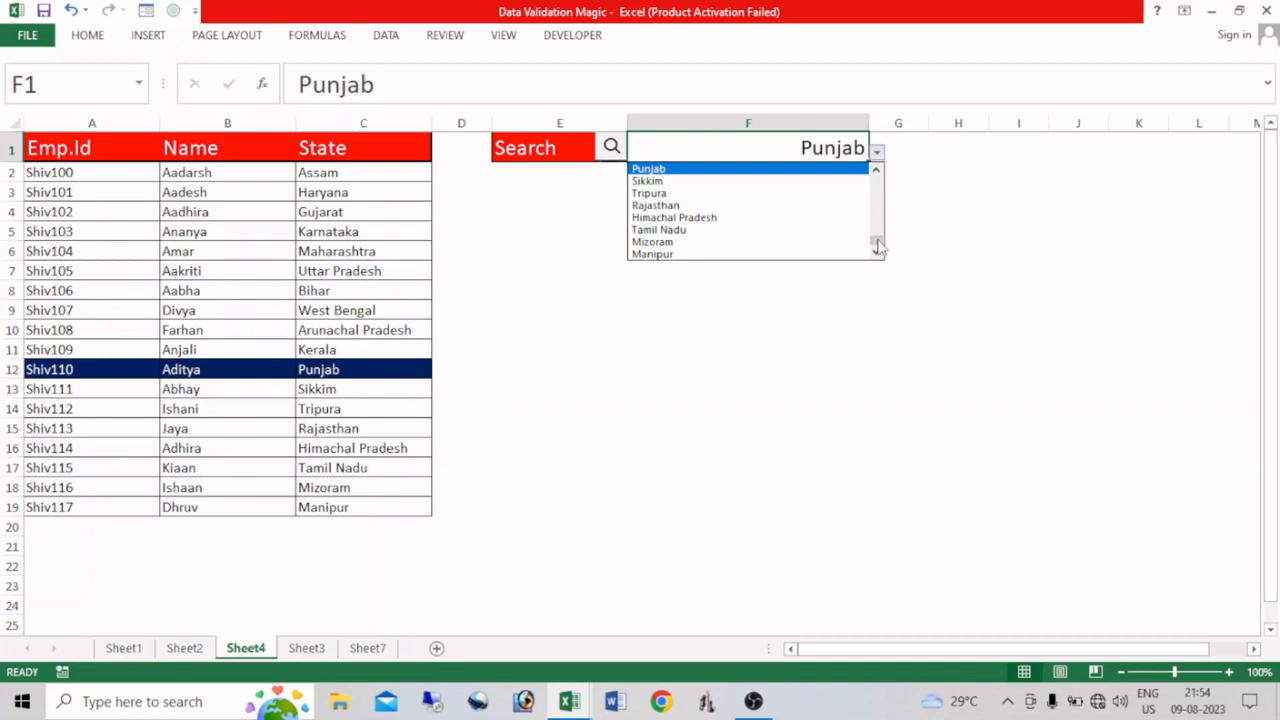
pyautogui.scroll(4, 760, 210)
pyautogui.click(674, 193)
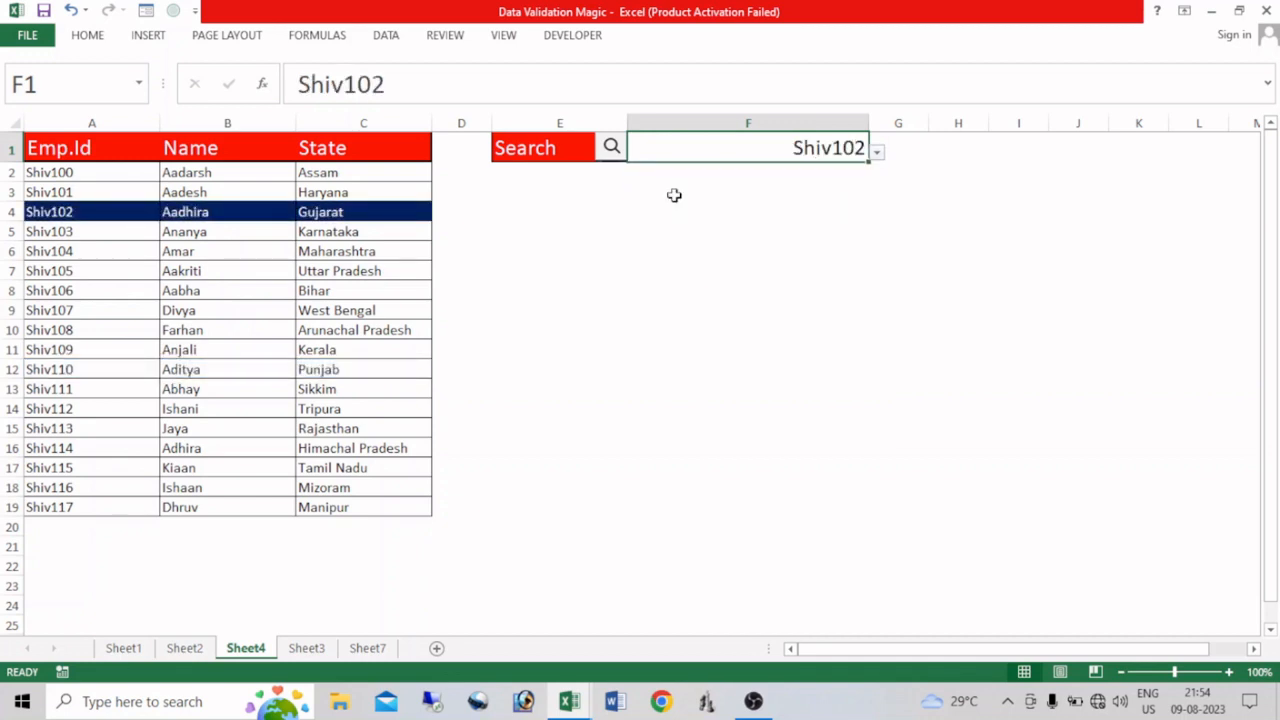
# Step: Choose the name of the employee in row 7 from the search list in F1
pyautogui.click(878, 155)
pyautogui.click(873, 251)
pyautogui.click(873, 251)
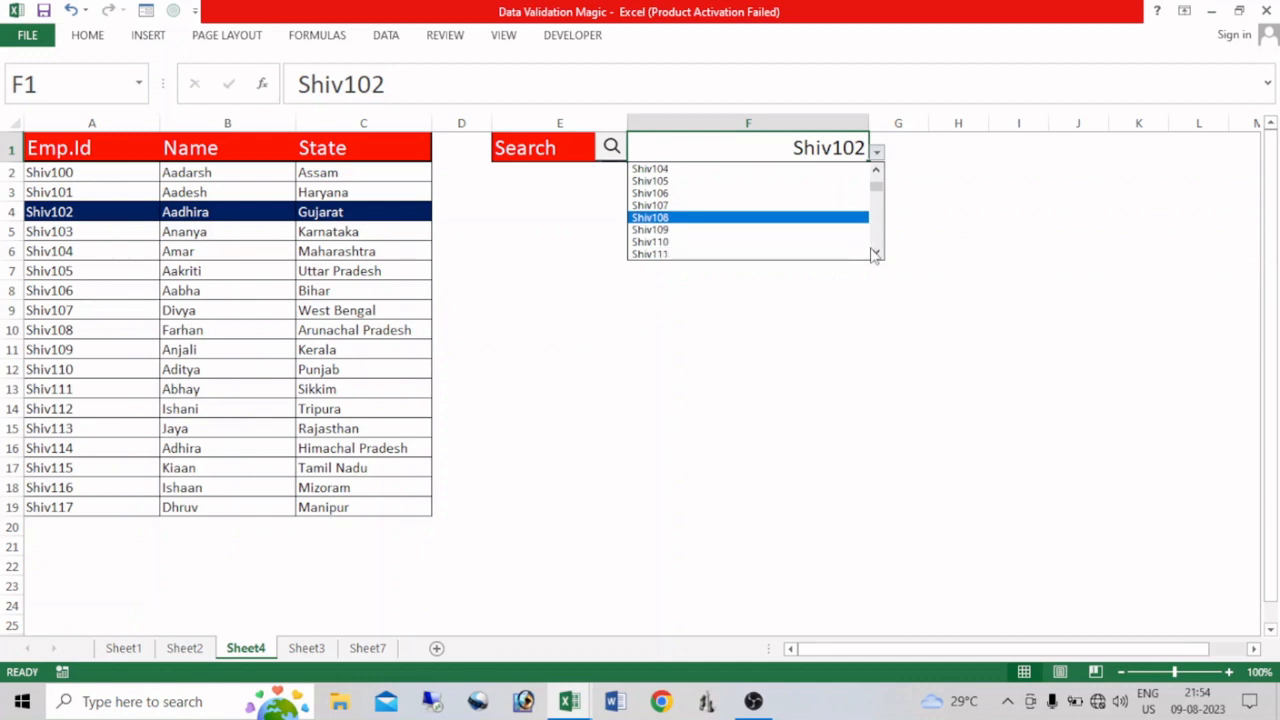
pyautogui.click(873, 251)
pyautogui.click(873, 251)
pyautogui.click(873, 251)
pyautogui.scroll(-4, 874, 251)
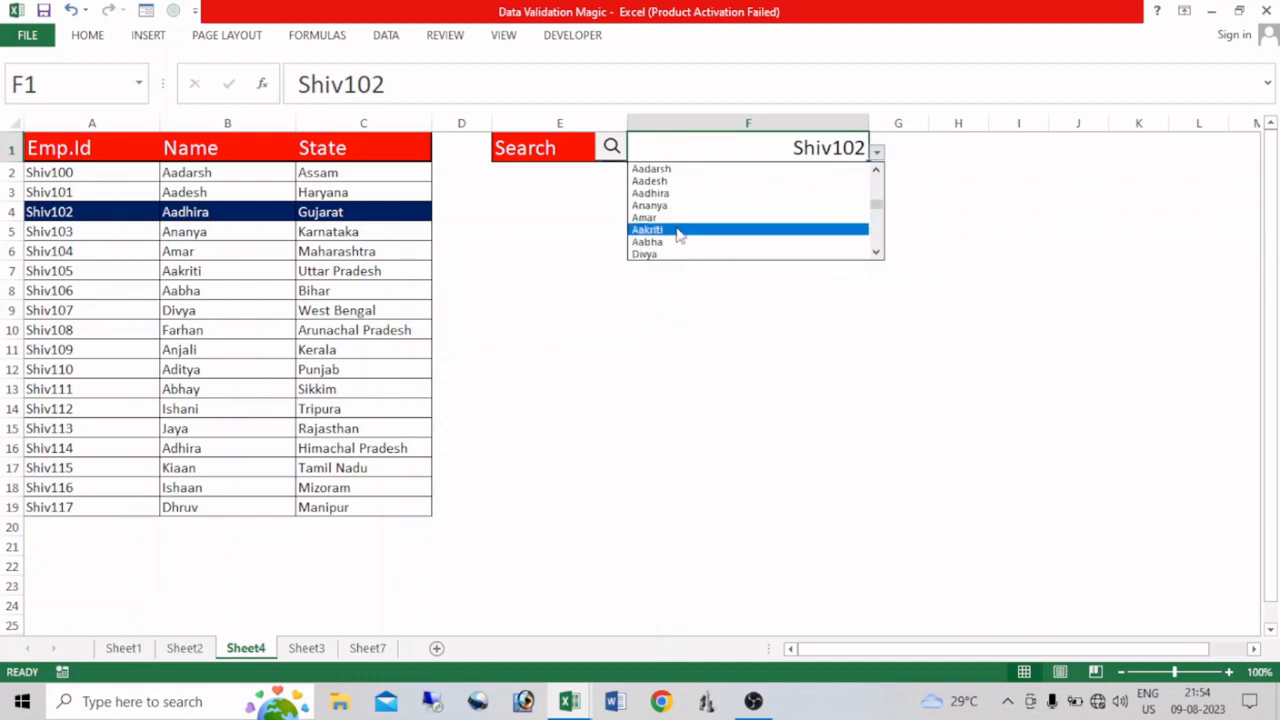
pyautogui.click(677, 233)
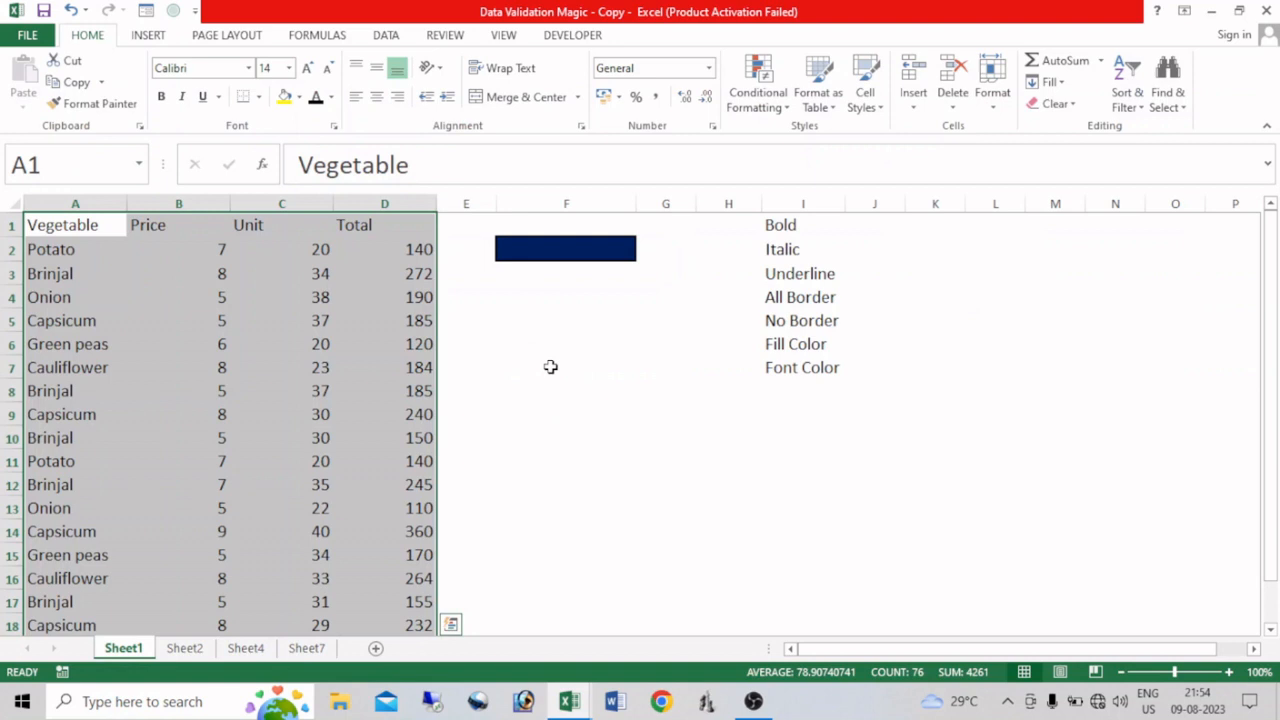
# Step: Add a list validation to F2 with the source =$I$1:$I$7, and choose Bold from its drop-down list
pyautogui.hotkey('ctrl', 'Home')
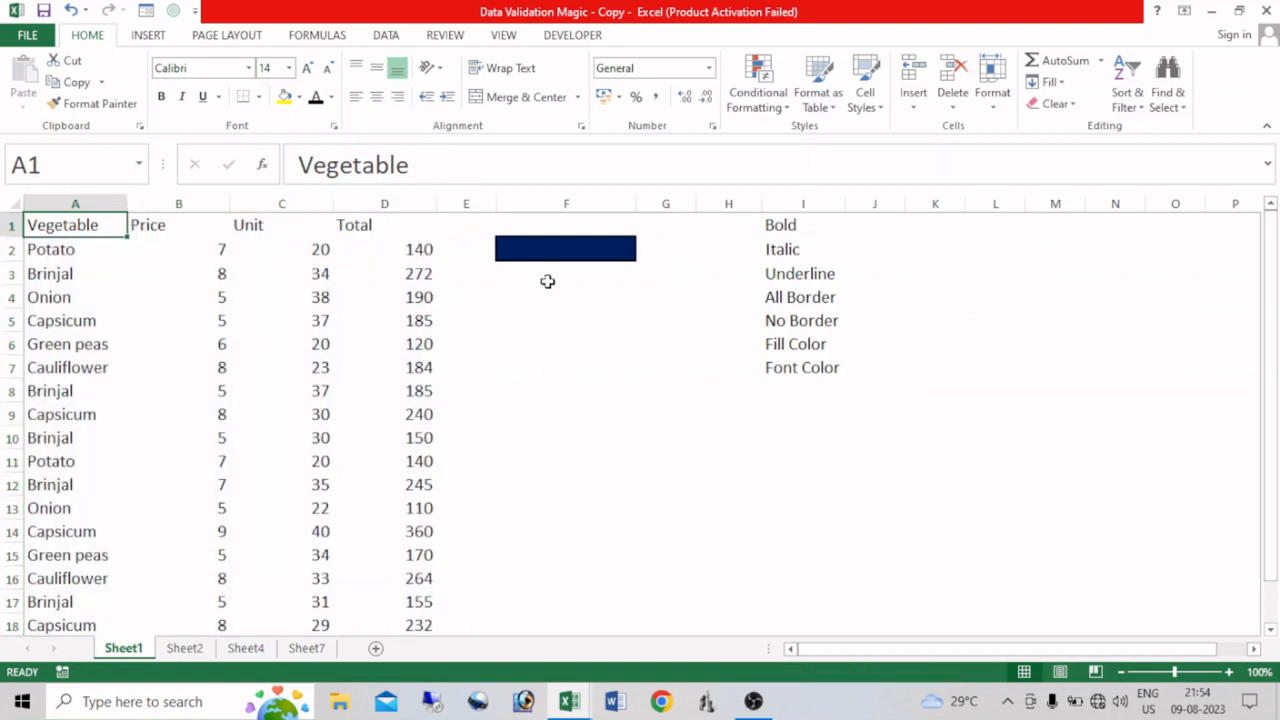
pyautogui.click(554, 246)
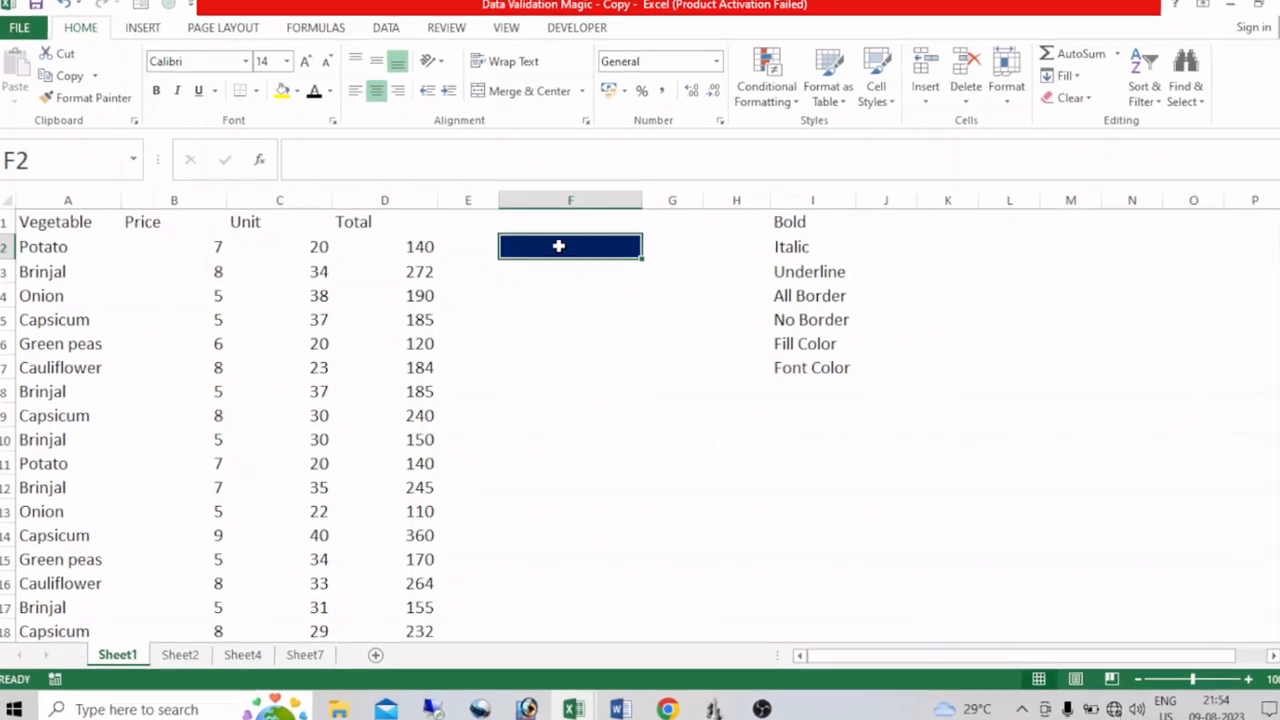
pyautogui.hotkey('alt', 'd')
pyautogui.press('l')
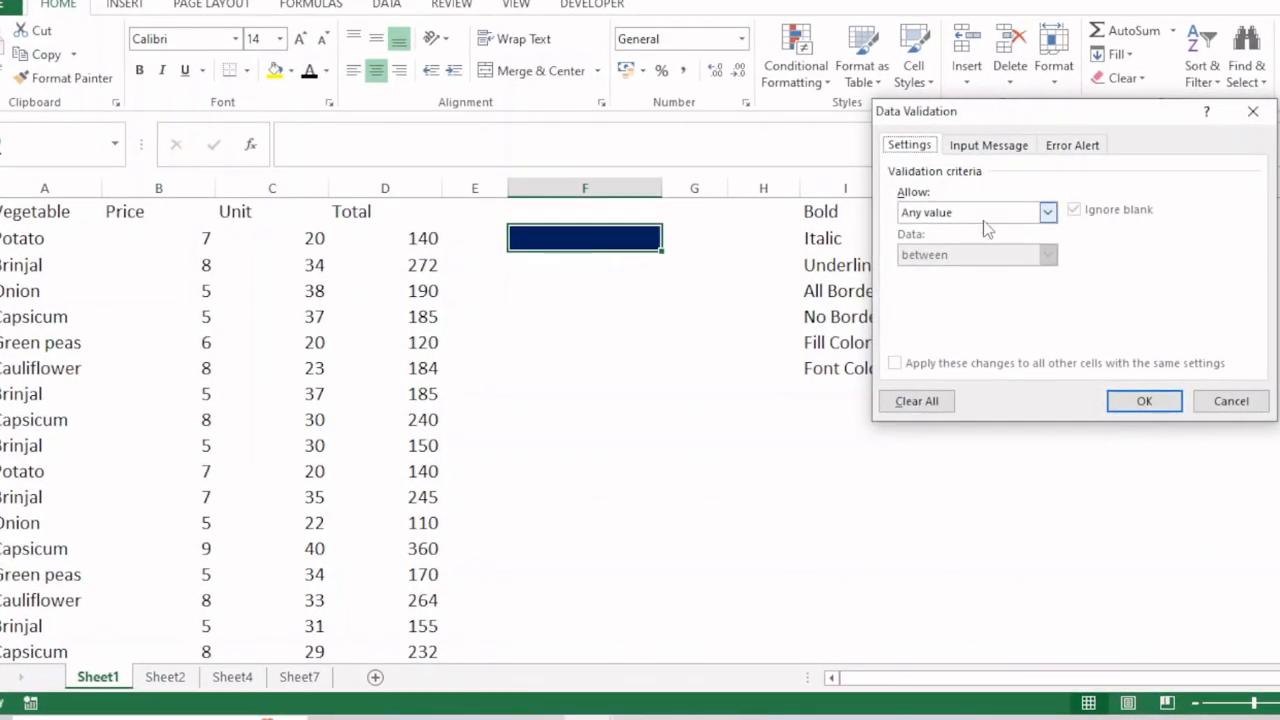
pyautogui.click(976, 215)
pyautogui.click(942, 272)
pyautogui.click(945, 298)
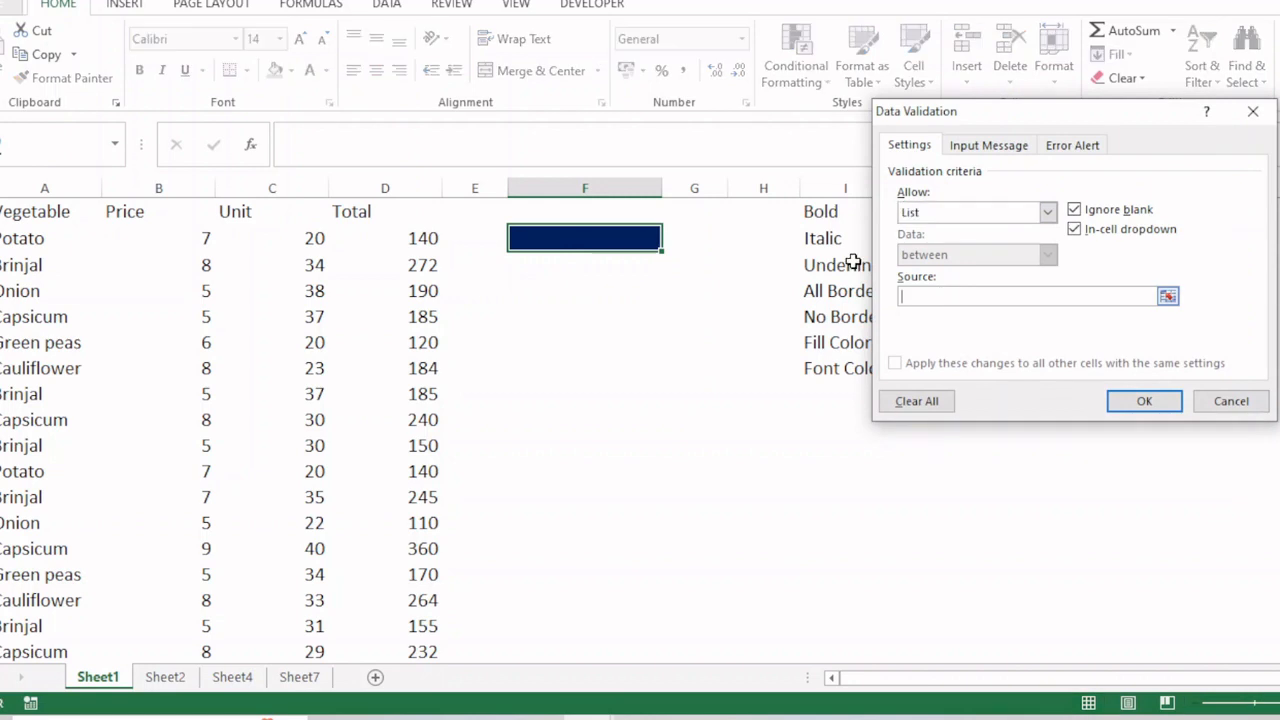
pyautogui.moveTo(809, 208); pyautogui.dragTo(826, 368)
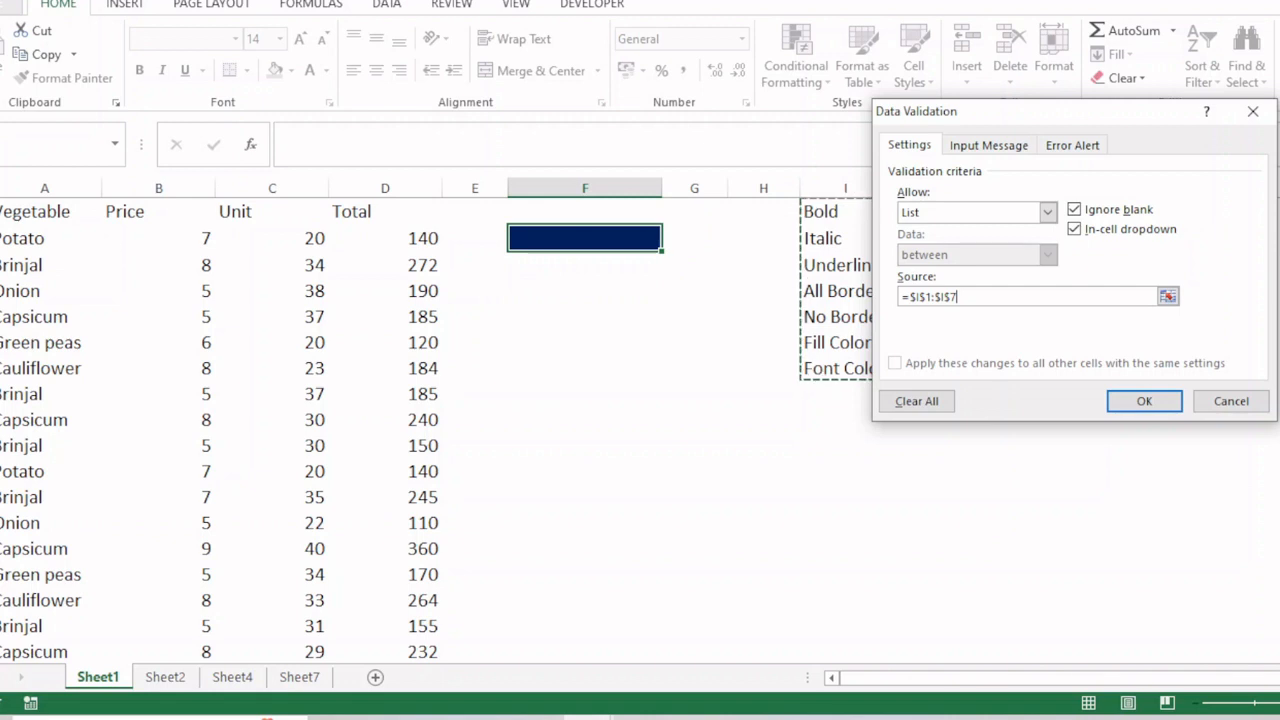
pyautogui.click(1160, 405)
pyautogui.click(671, 243)
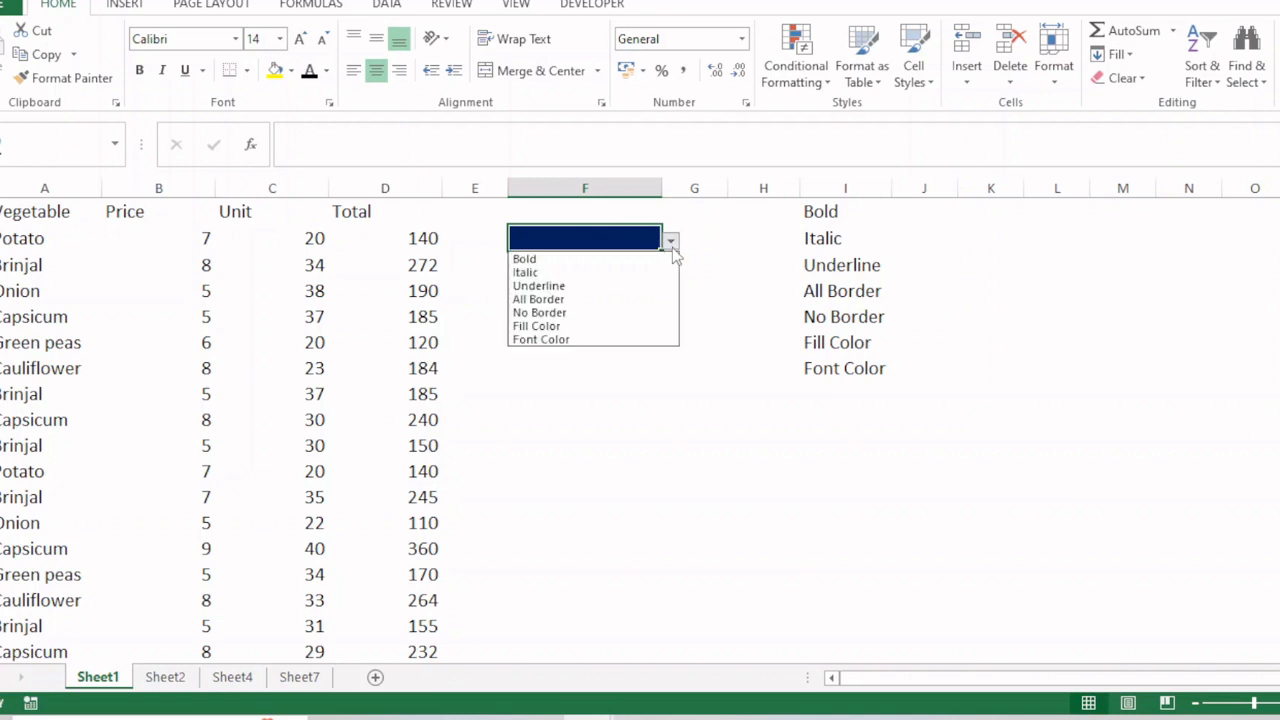
pyautogui.click(594, 258)
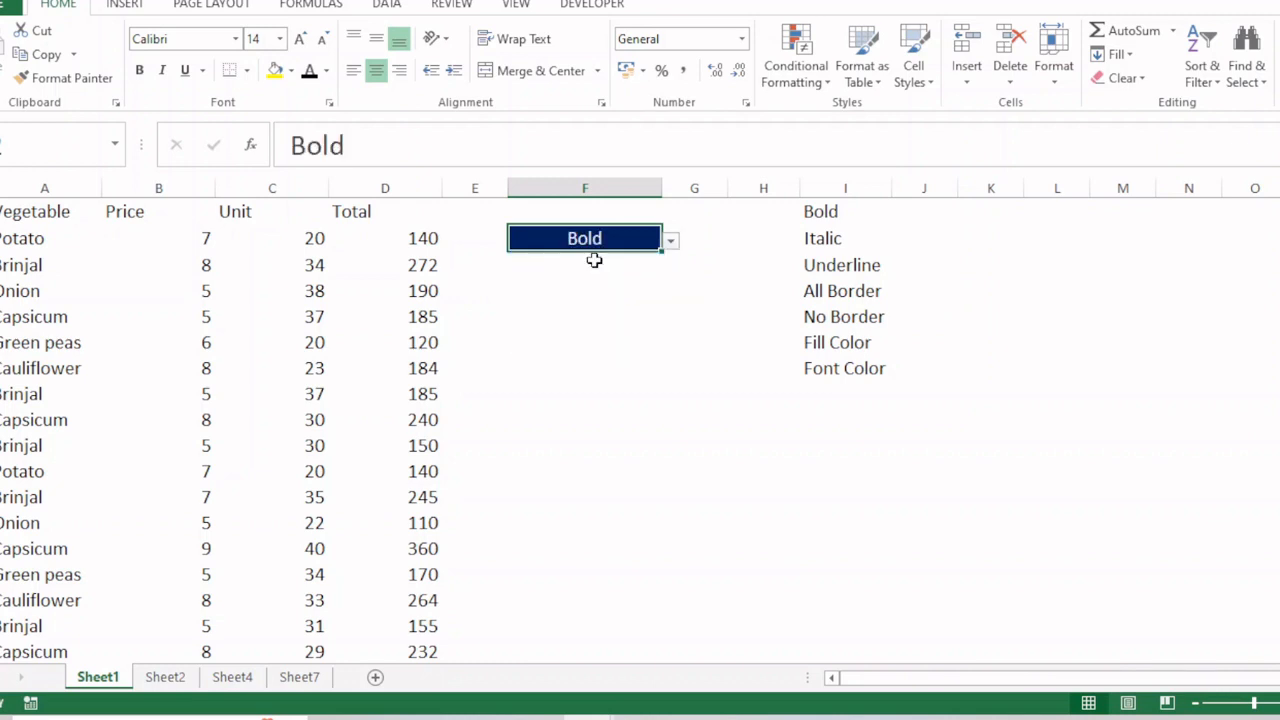
# Step: Set the font colour of the format names in column I to white
pyautogui.click(845, 188)
pyautogui.click(327, 72)
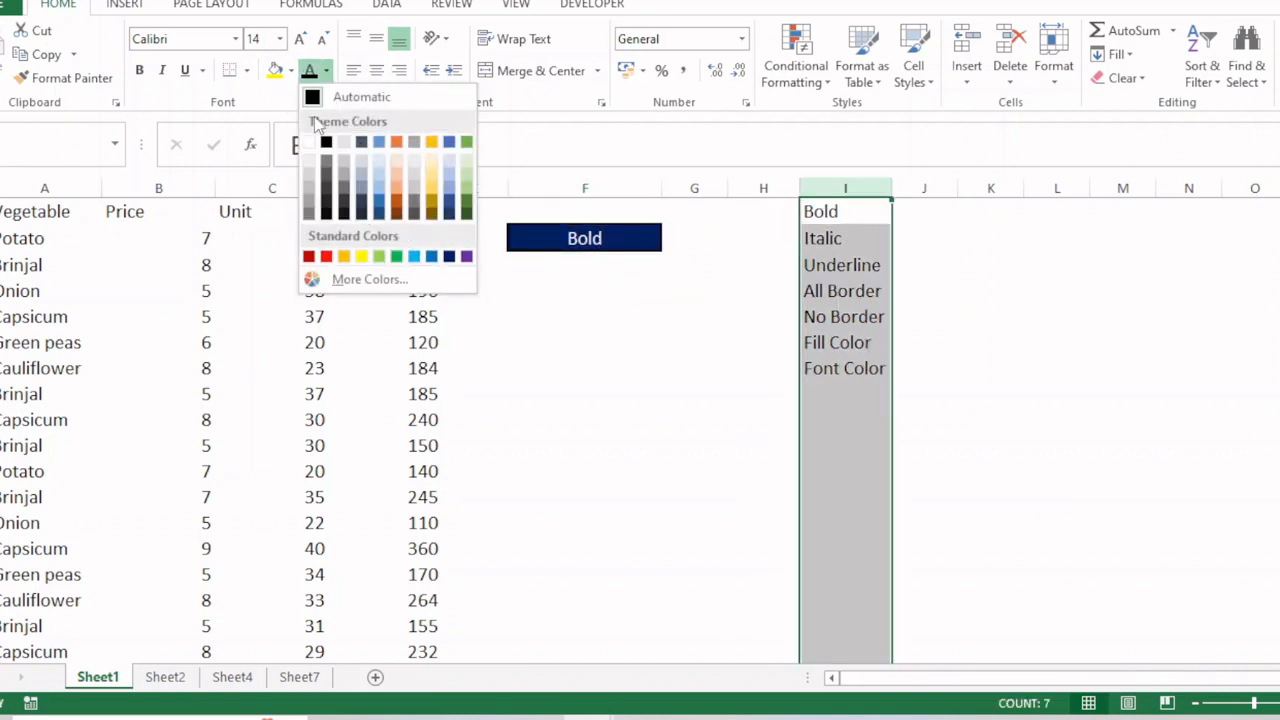
pyautogui.click(312, 140)
pyautogui.click(613, 317)
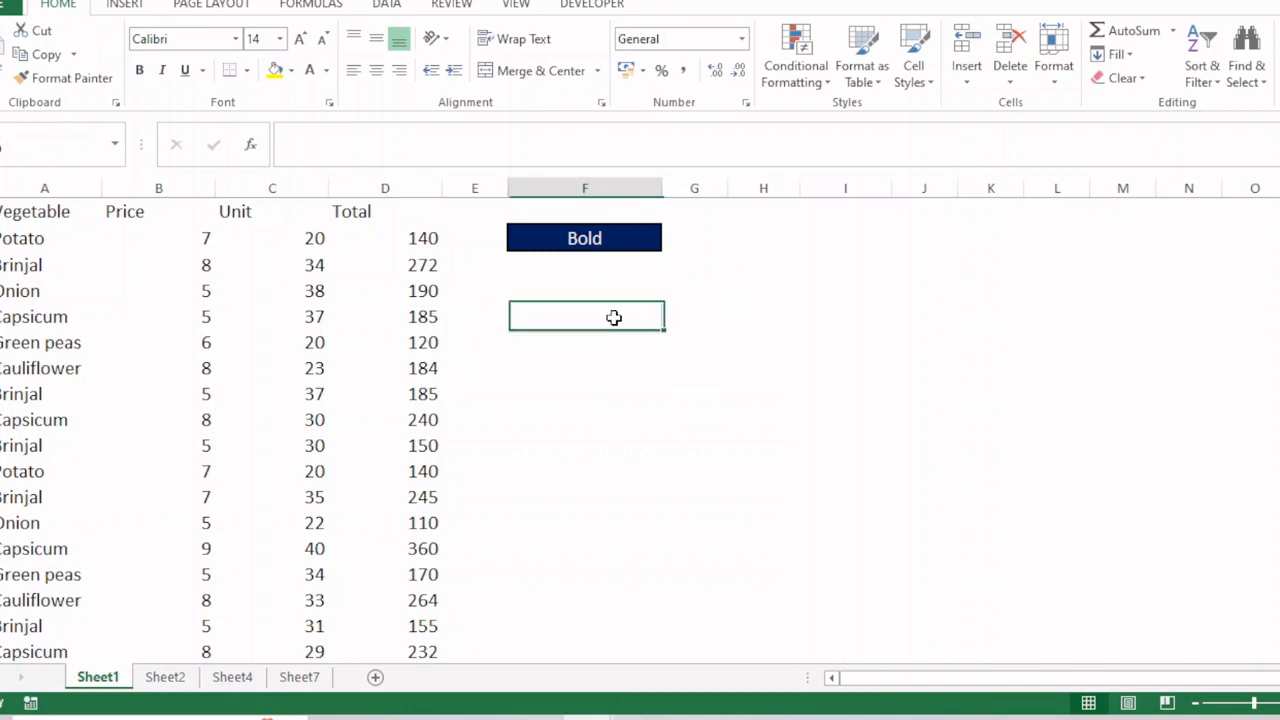
pyautogui.click(614, 246)
# Step: Select the whole vegetable table in columns A to D, including the header row
pyautogui.click(57, 214)
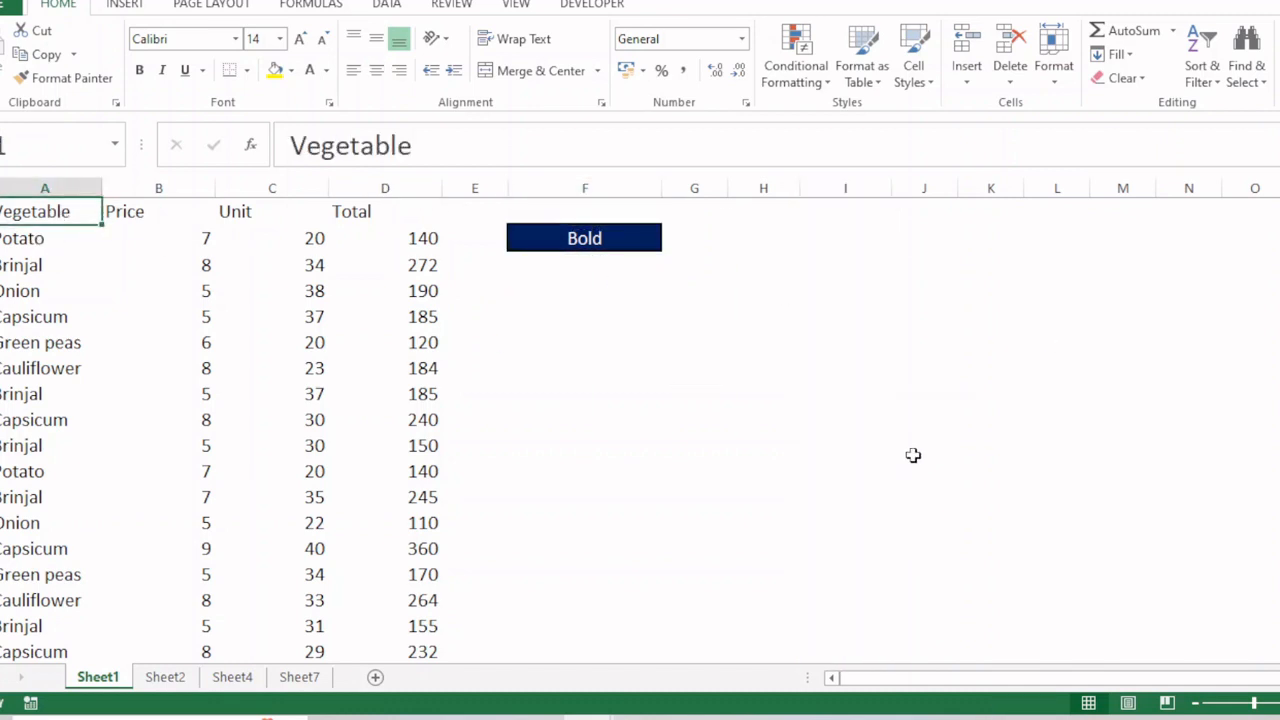
pyautogui.hotkey('shift', 'Right')
pyautogui.hotkey('shift', 'Right')
pyautogui.hotkey('shift', 'Right')
pyautogui.hotkey('ctrl', 'shift', 'Down')
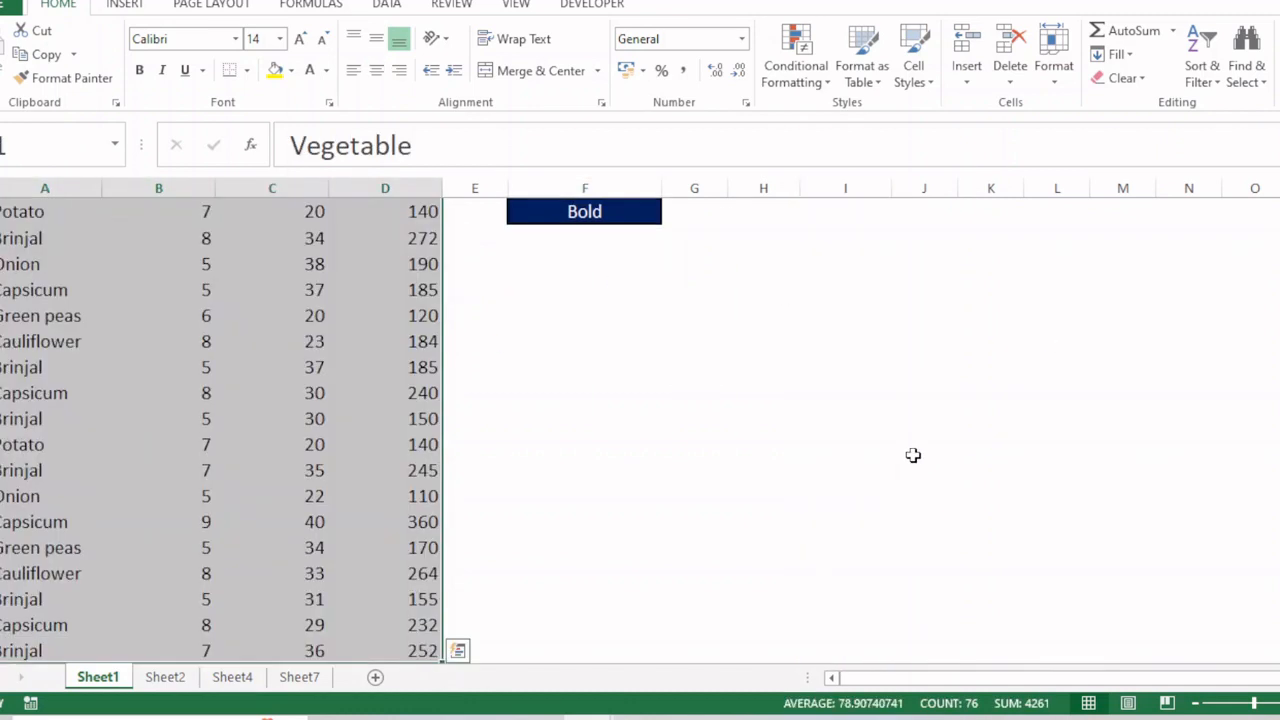
pyautogui.scroll(1, 332, 429)
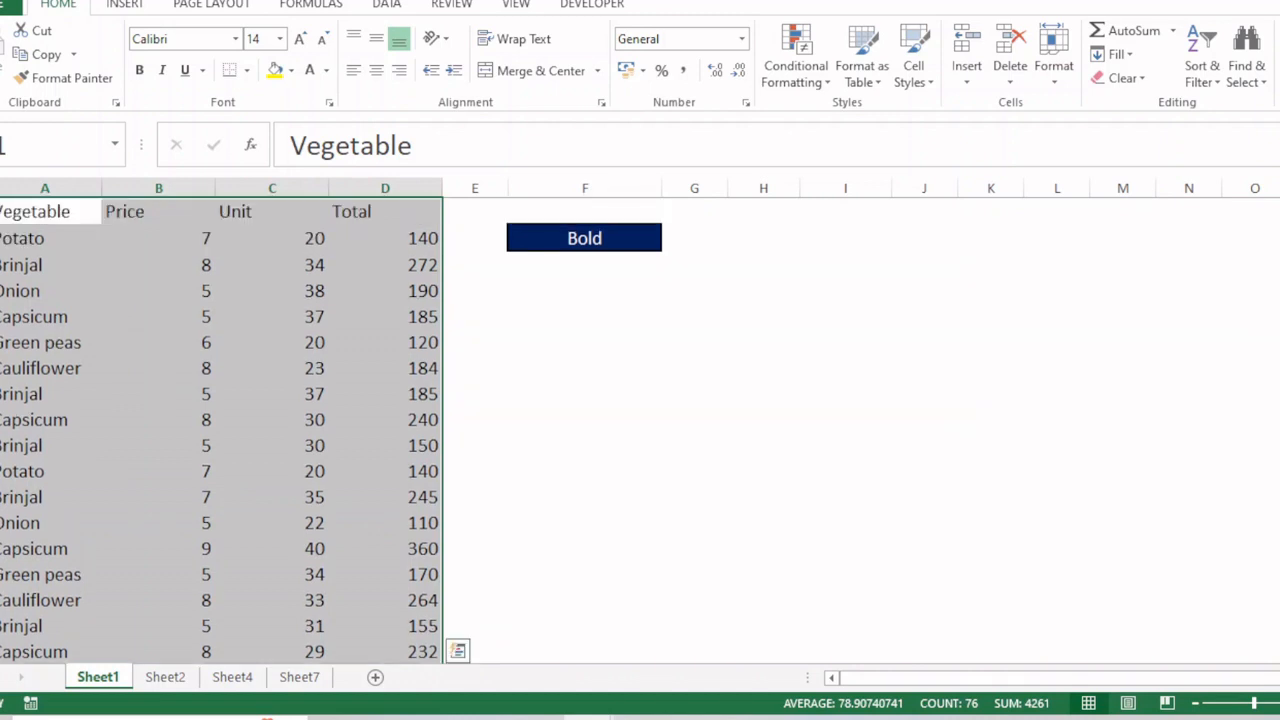
pyautogui.click(794, 78)
pyautogui.click(829, 334)
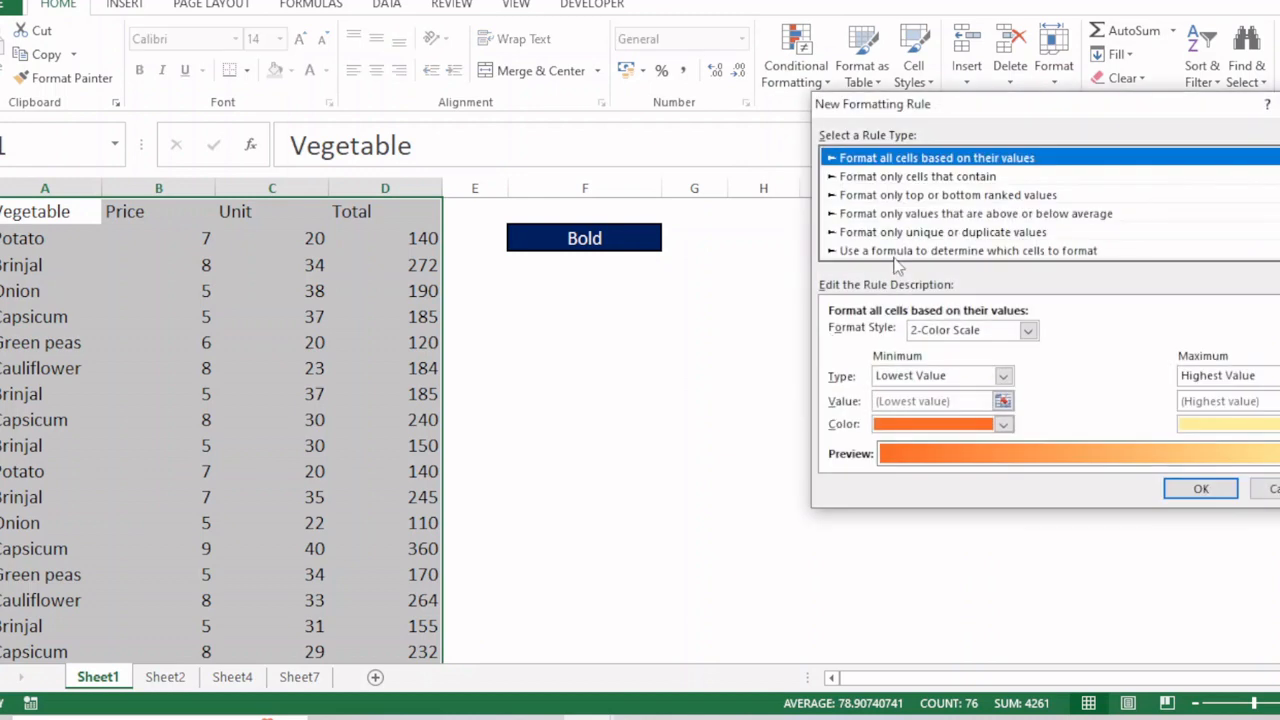
pyautogui.click(1268, 483)
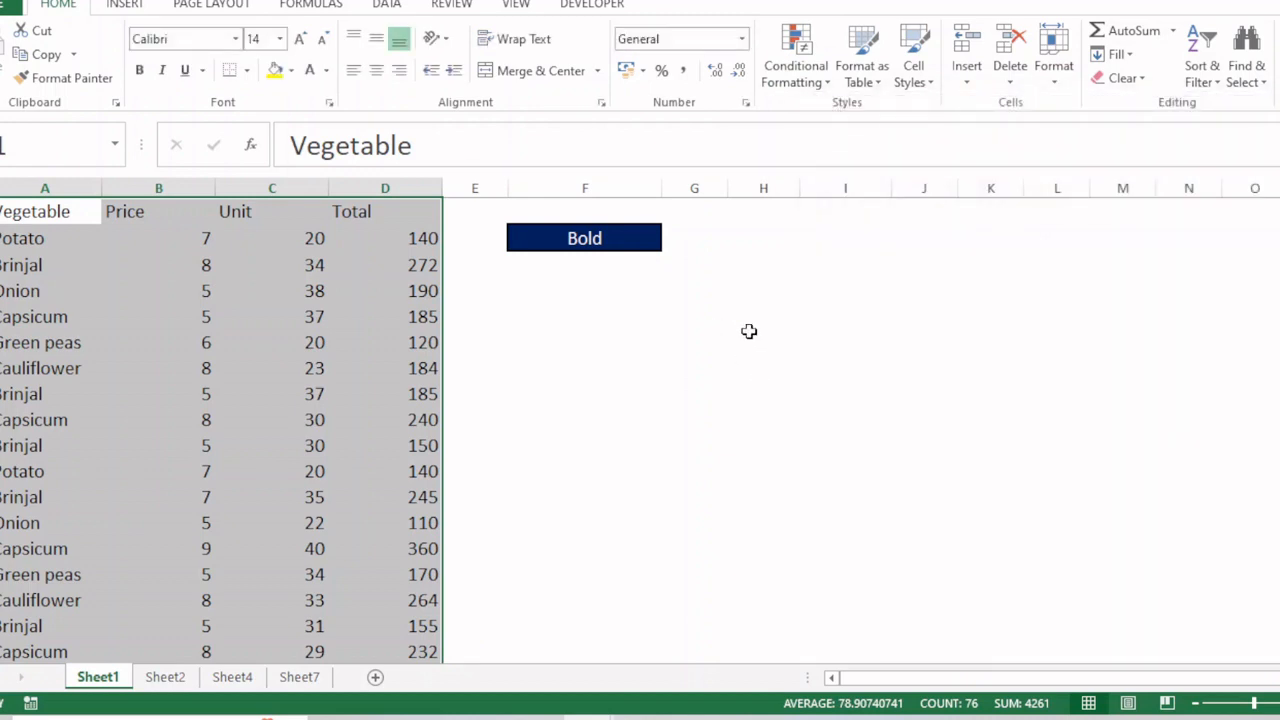
pyautogui.press('alt')
pyautogui.press('h')
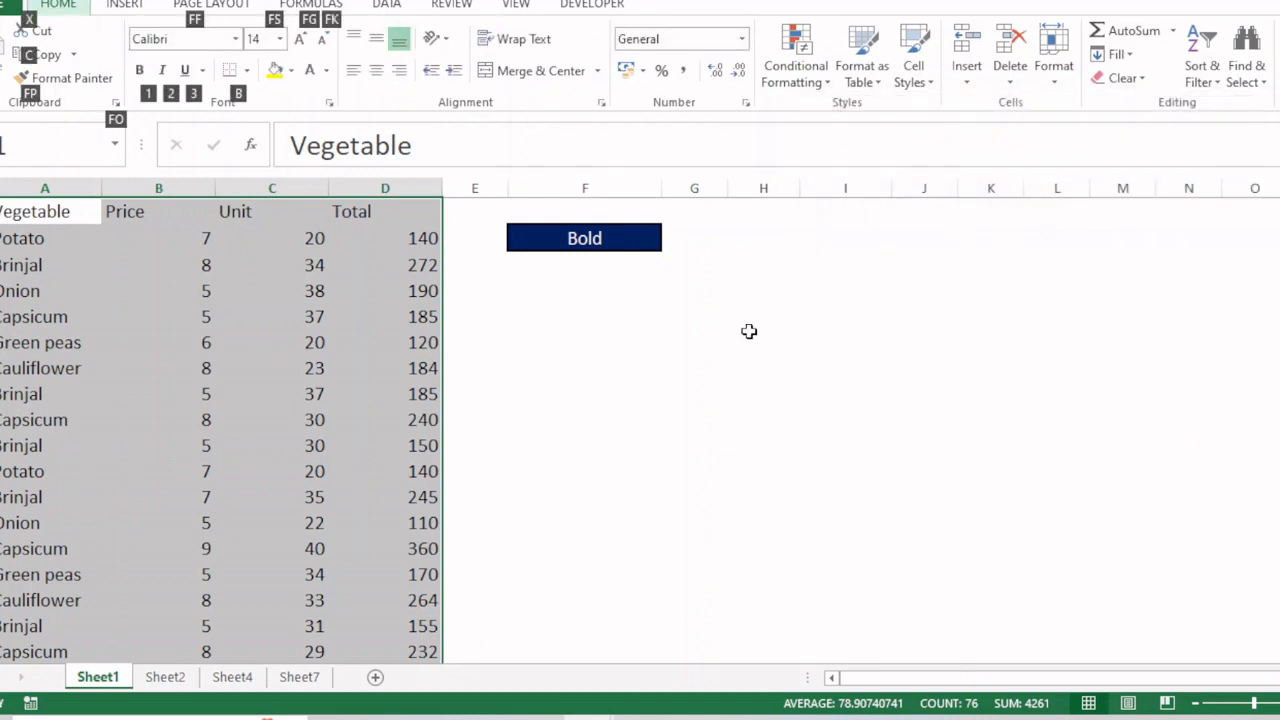
pyautogui.press('Escape')
pyautogui.press('Escape')
# Step: Start a formula-based conditional formatting rule for the selected table with the formula =$F$2="Bold"
pyautogui.hotkey('alt', 'h')
pyautogui.press('l')
pyautogui.press('n')
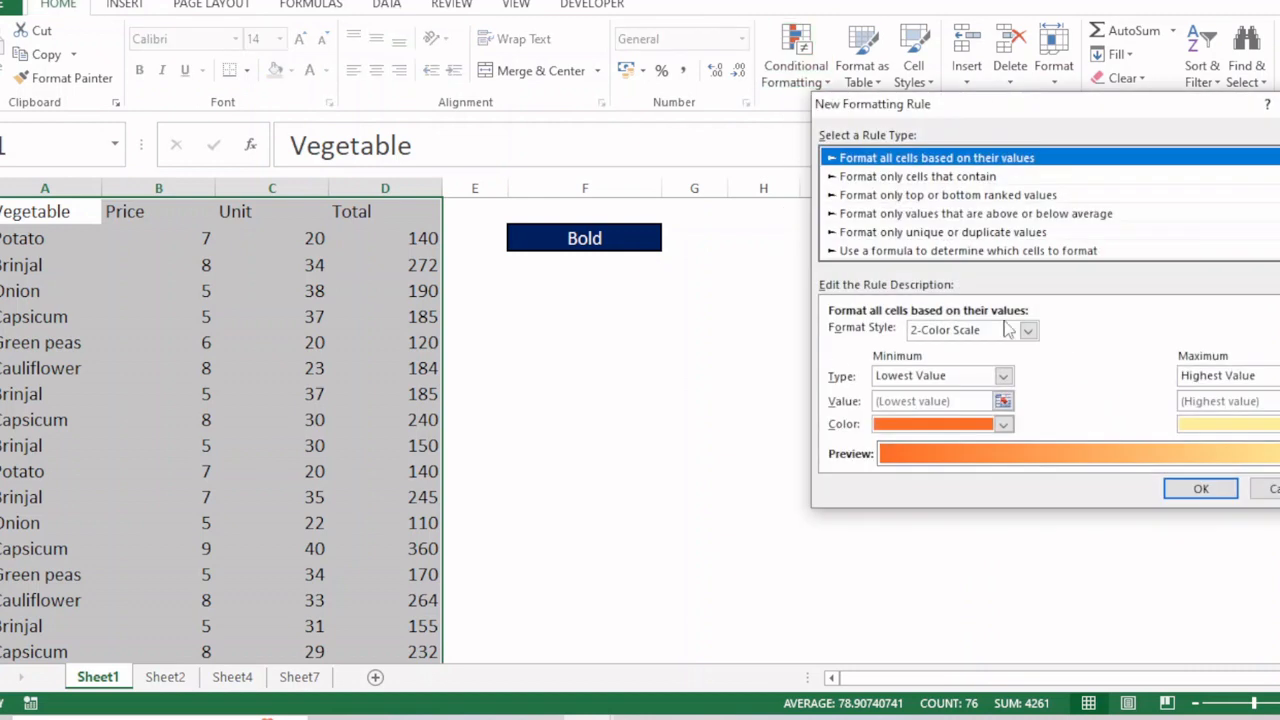
pyautogui.click(933, 252)
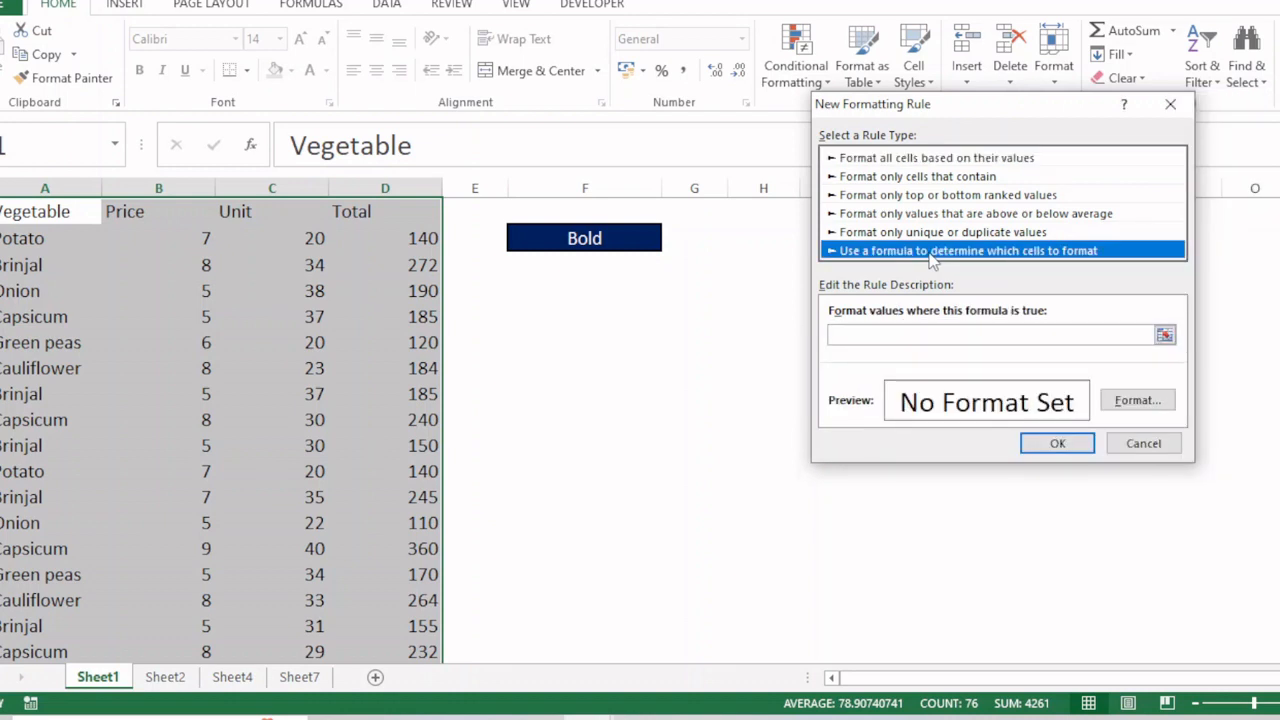
pyautogui.click(901, 334)
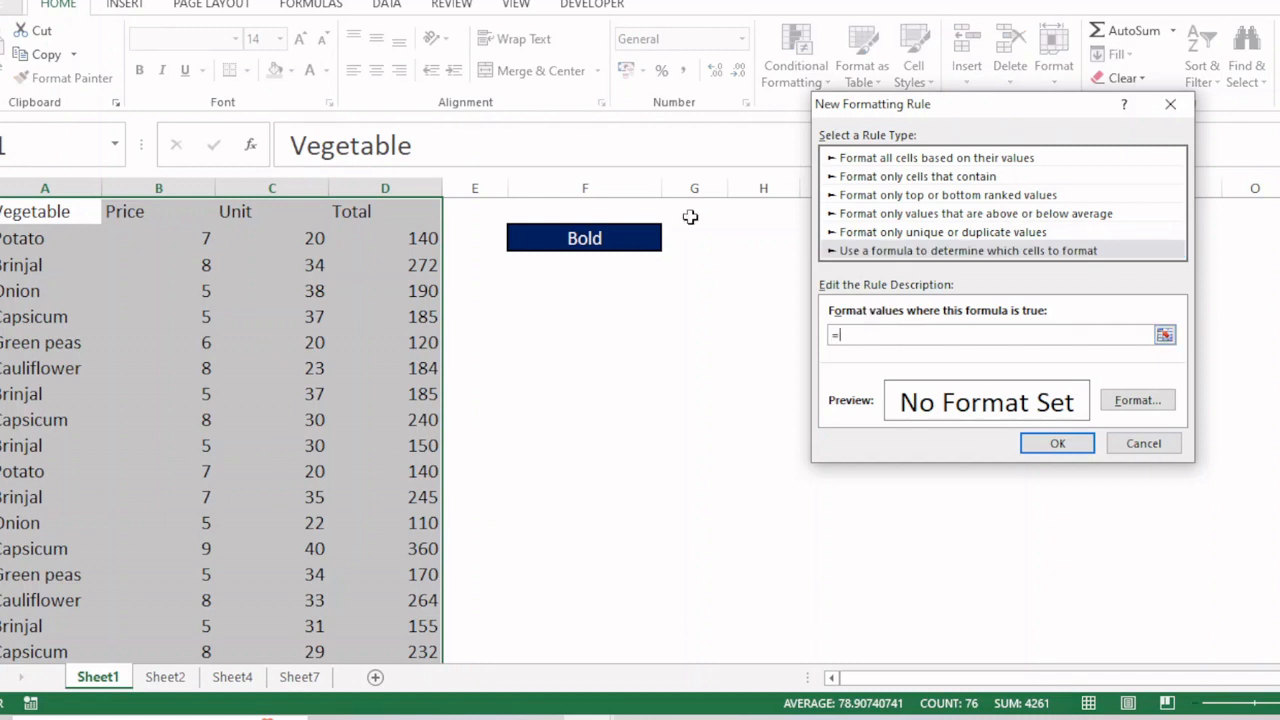
pyautogui.click(586, 238)
pyautogui.write('=')
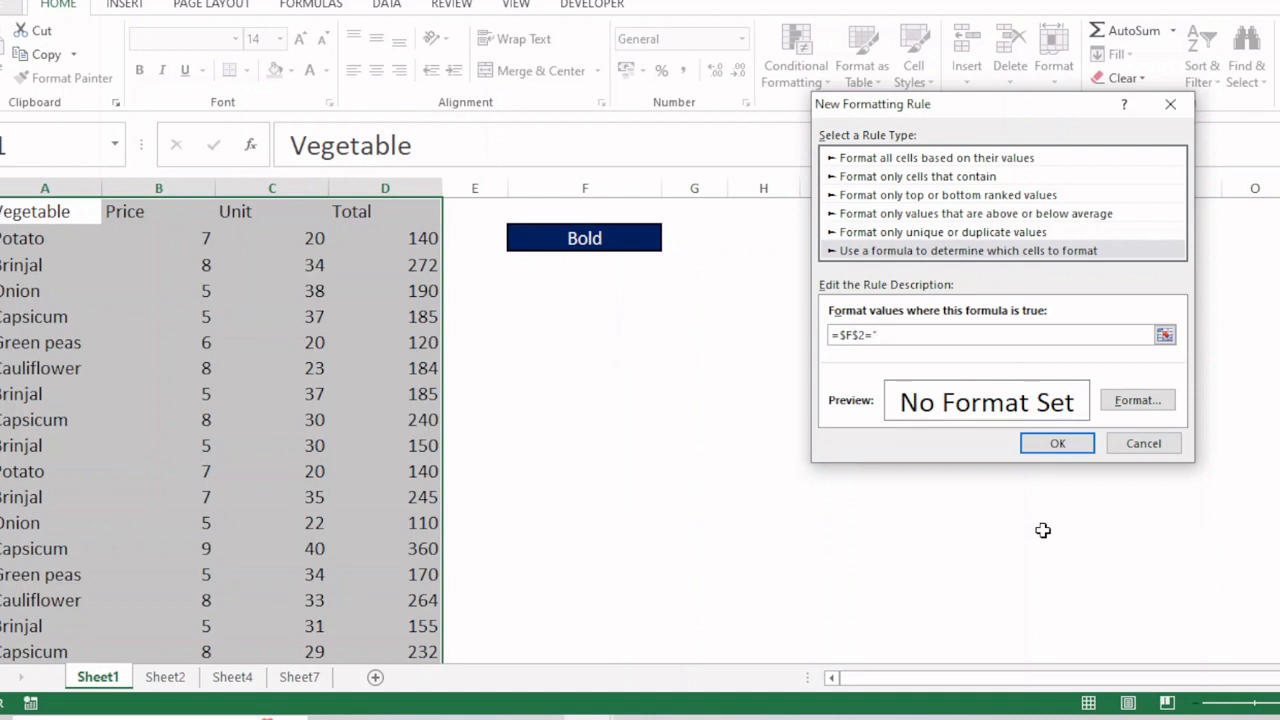
pyautogui.moveTo(934, 108); pyautogui.dragTo(997, 114)
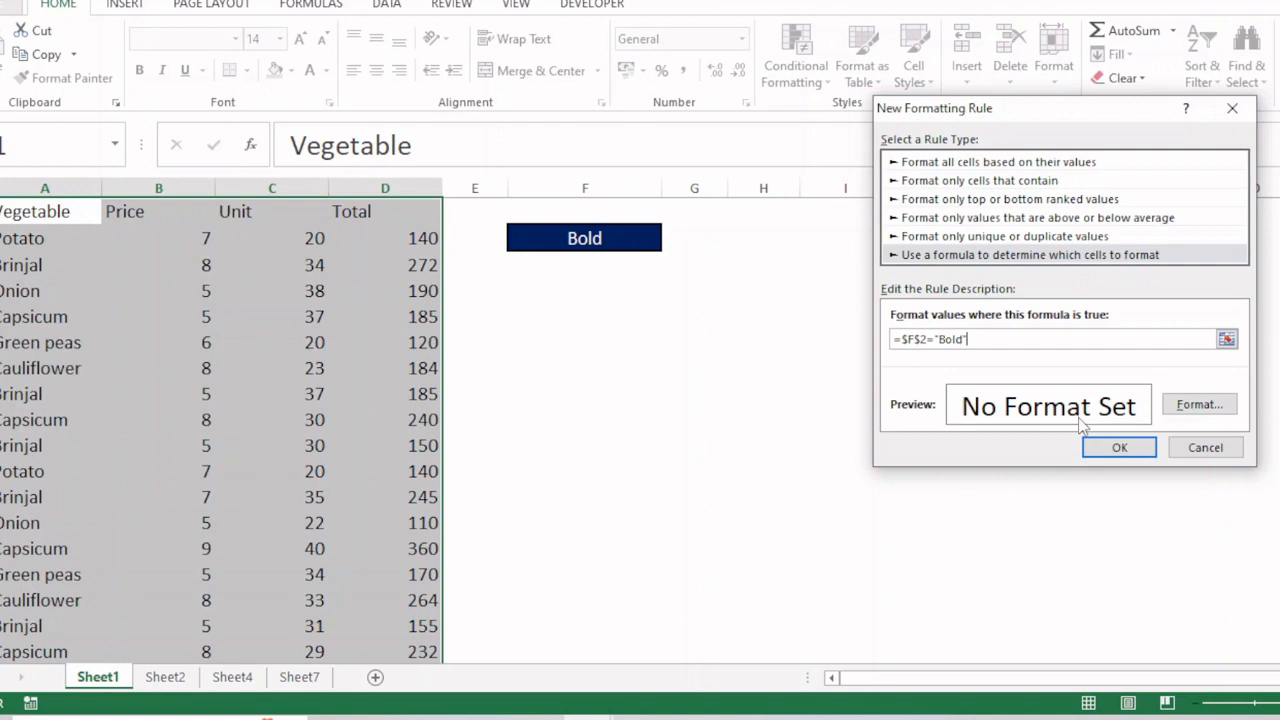
# Step: Set the rule's font style to Bold and apply the rule to the table
pyautogui.click(1186, 416)
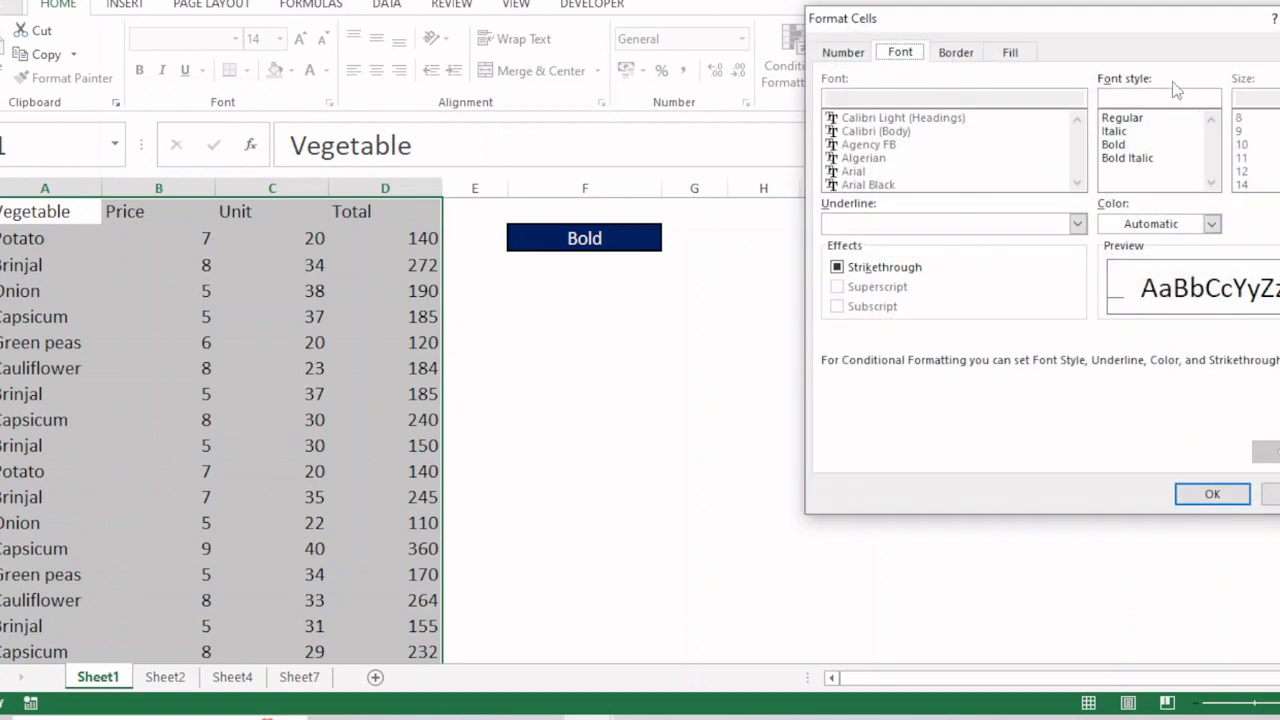
pyautogui.click(1114, 145)
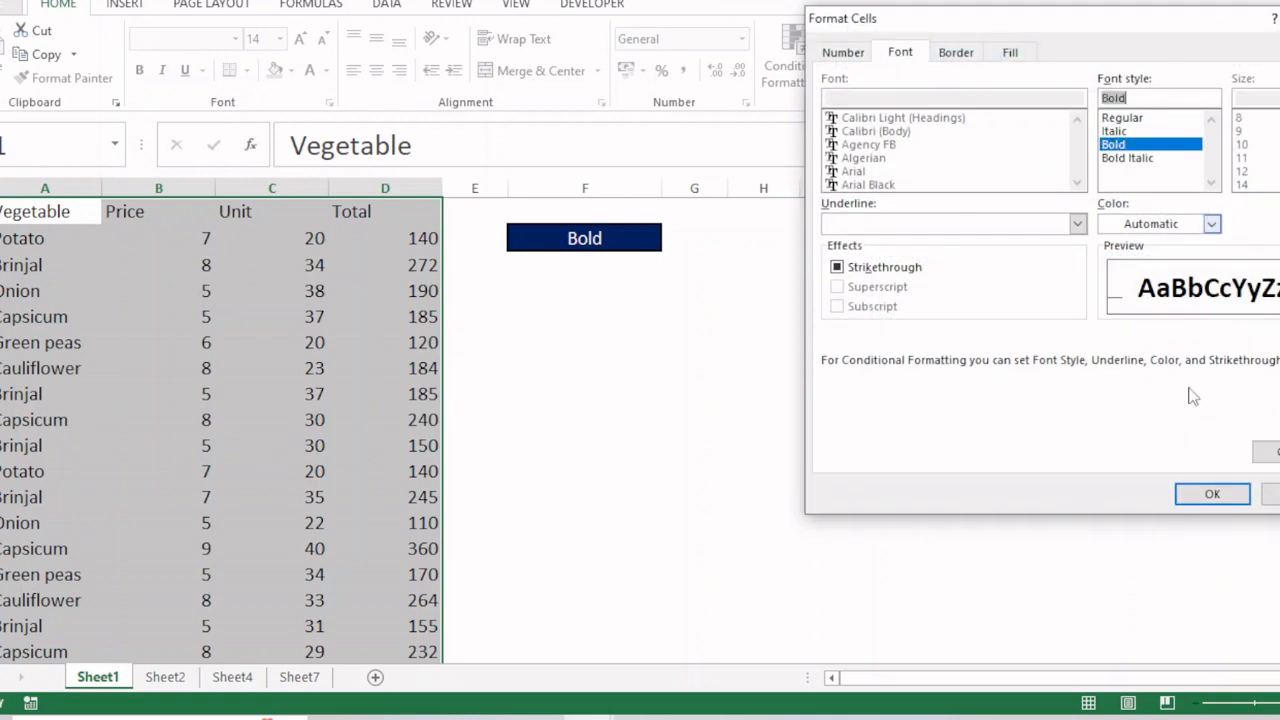
pyautogui.click(1210, 493)
pyautogui.click(1117, 451)
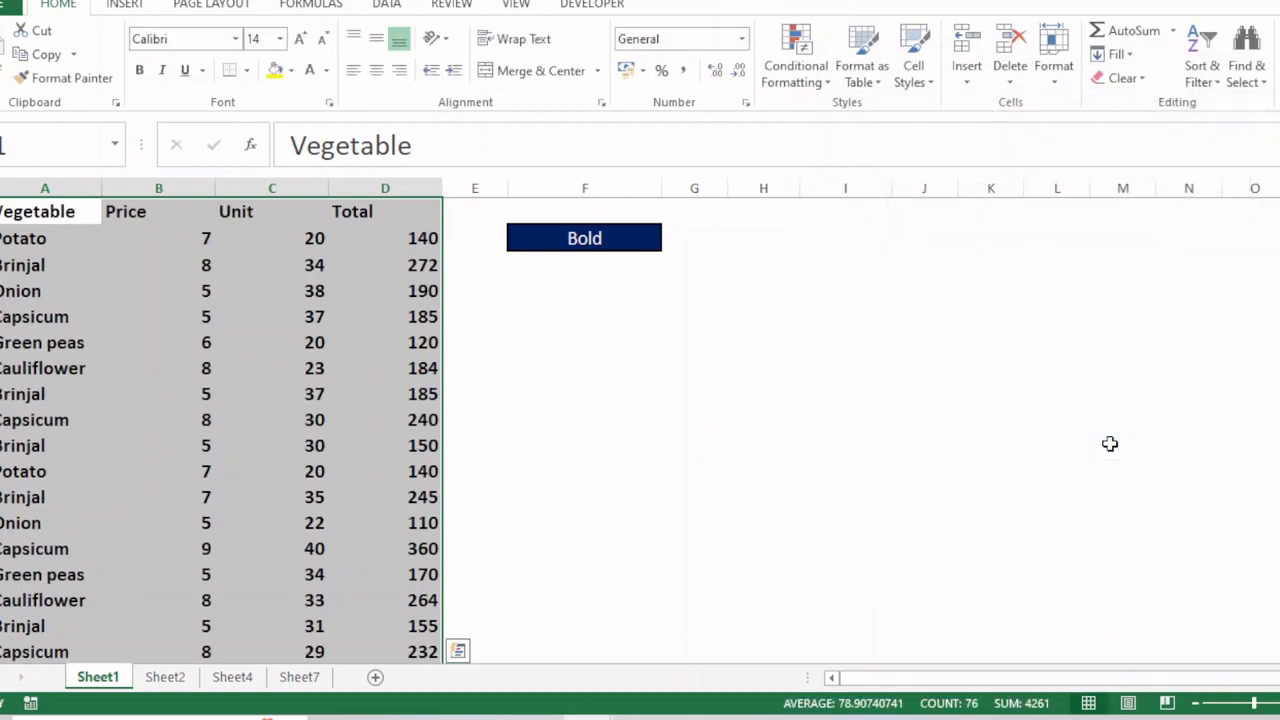
# Step: Set the font colour of column I to Automatic
pyautogui.click(829, 188)
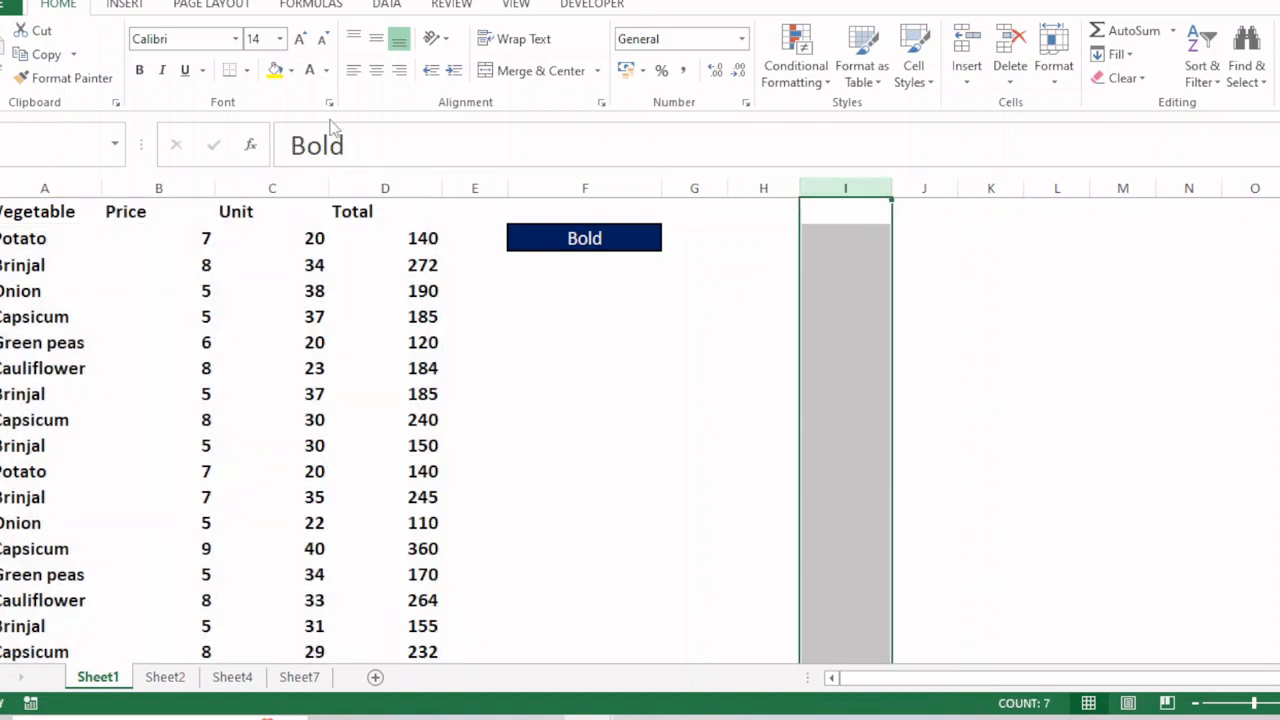
pyautogui.click(328, 71)
pyautogui.click(314, 94)
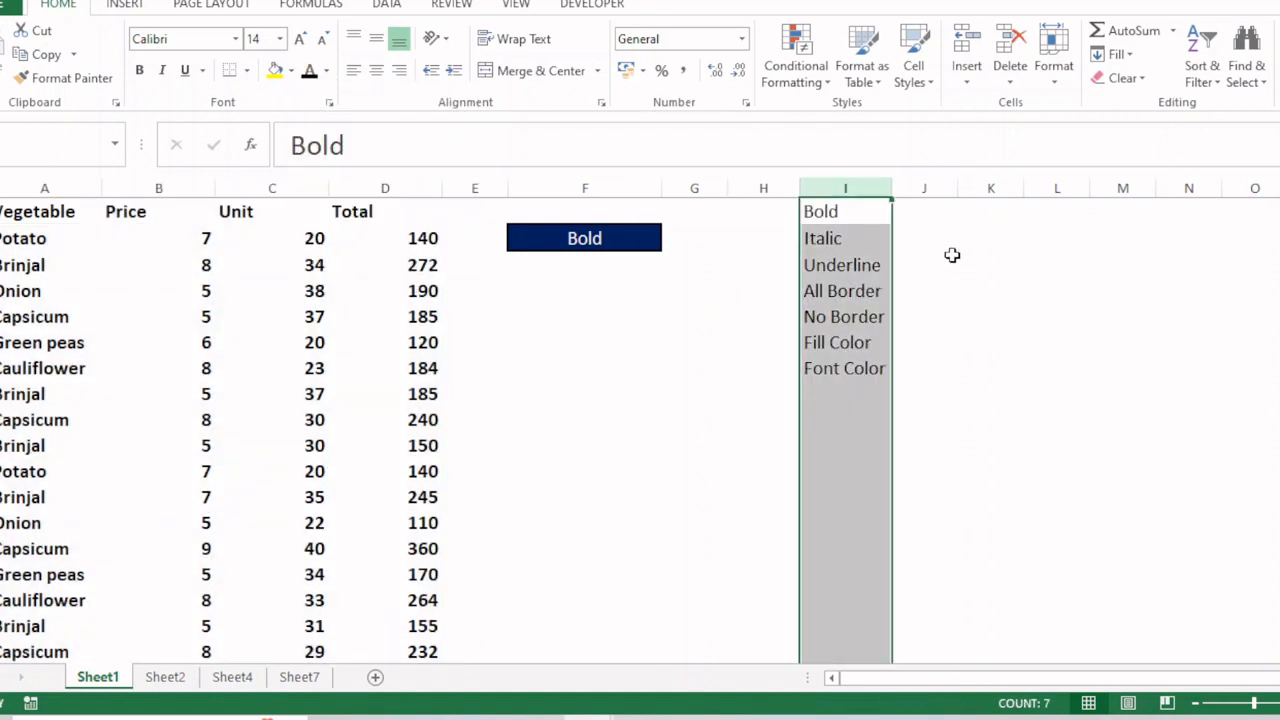
pyautogui.click(963, 266)
# Step: Start another conditional formatting rule for the whole vegetable table that uses a formula to determine which cells to format
pyautogui.click(58, 213)
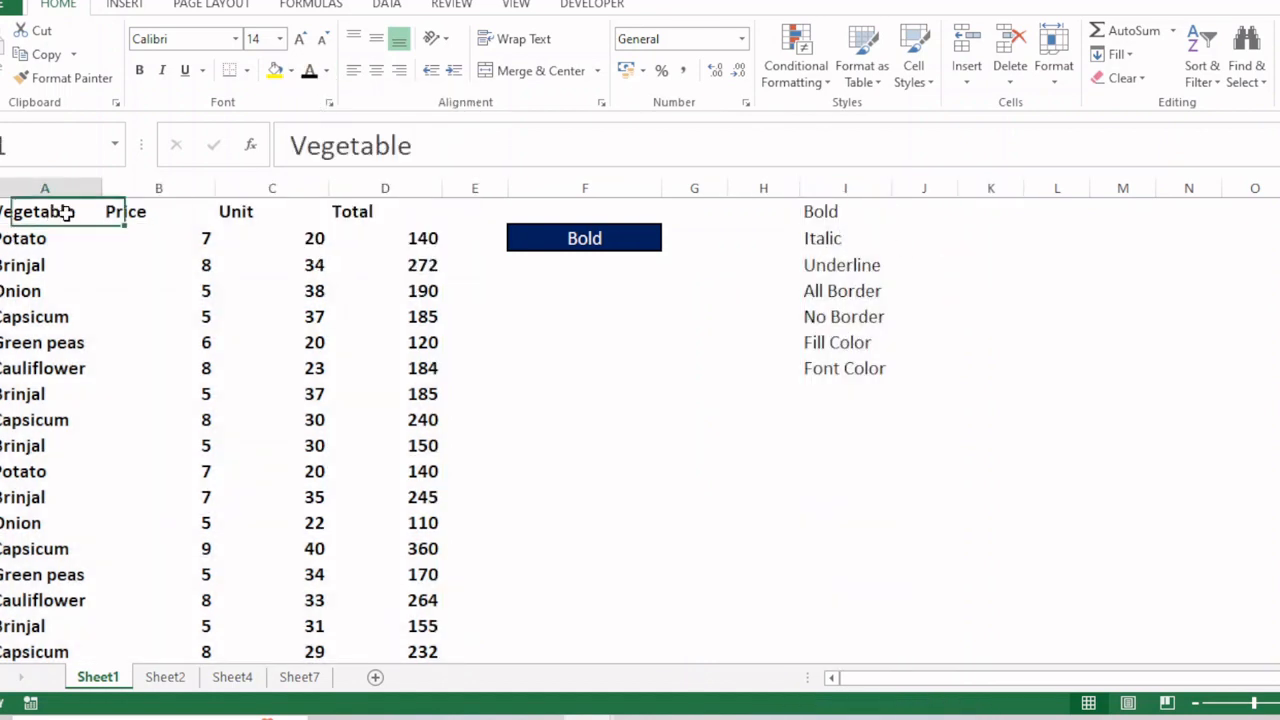
pyautogui.hotkey('ctrl', 'shift', 'Right')
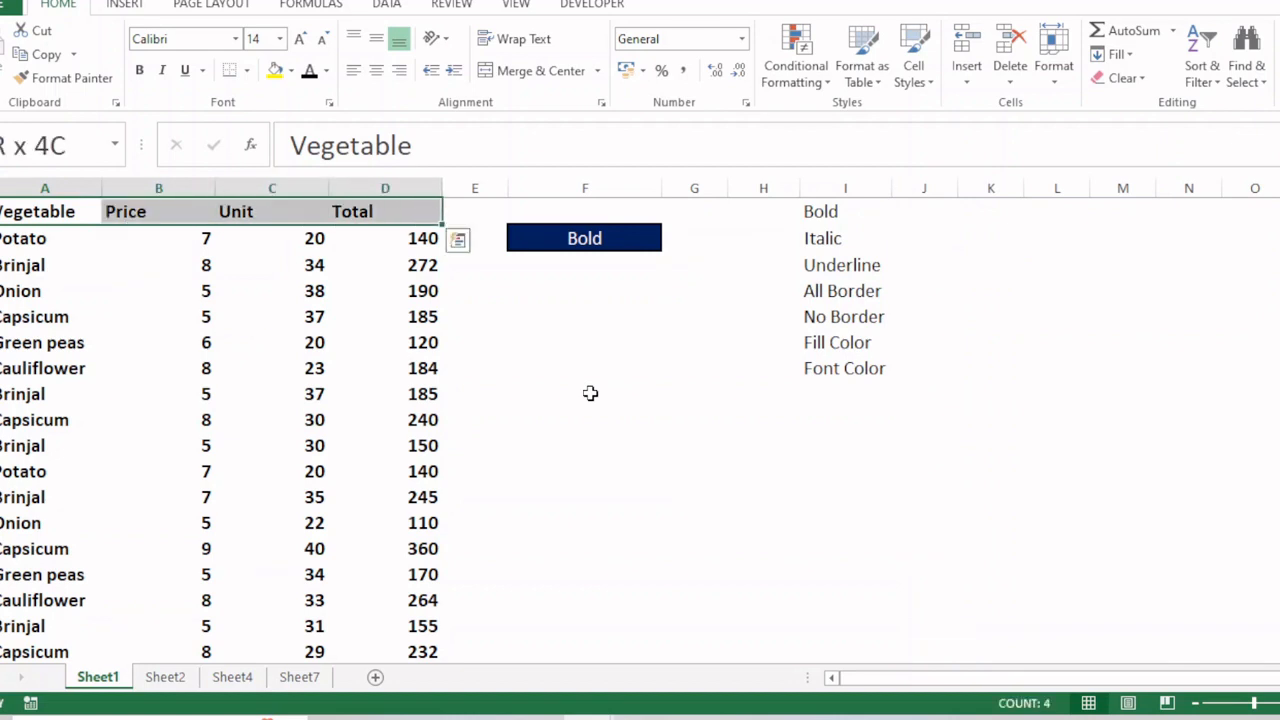
pyautogui.hotkey('ctrl', 'shift', 'Down')
pyautogui.scroll(1, 1271, 566)
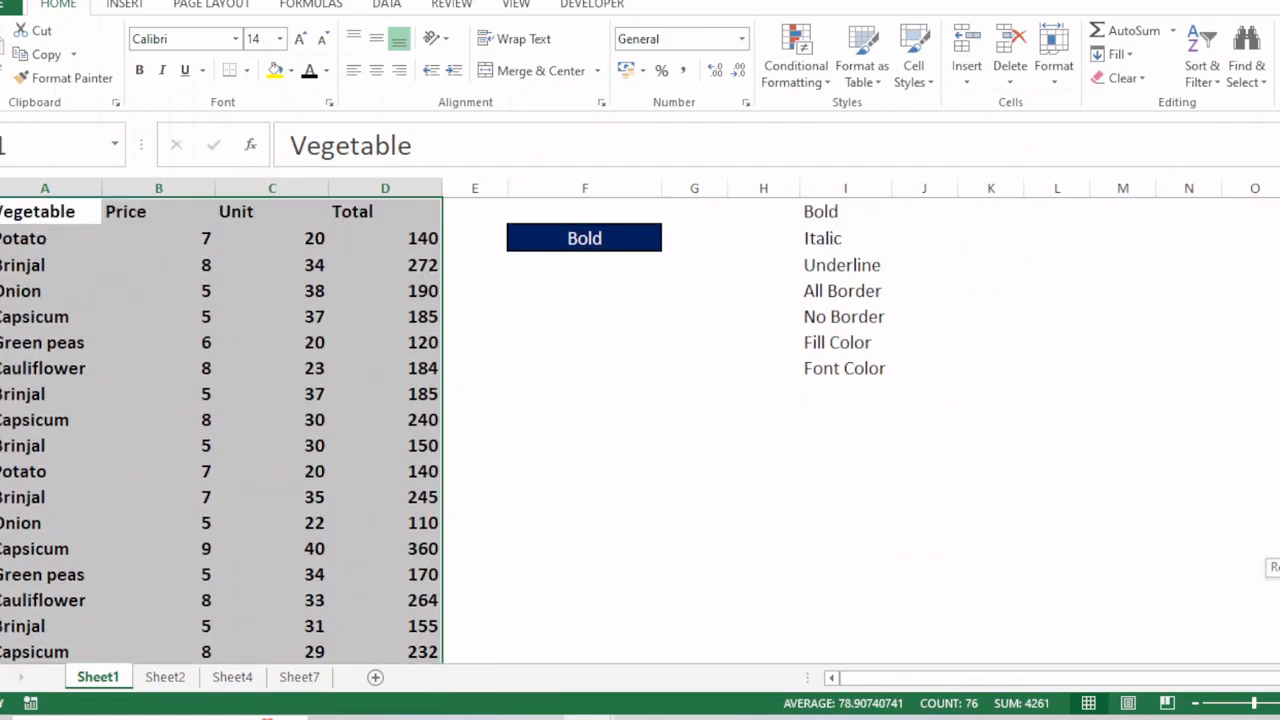
pyautogui.press('alt')
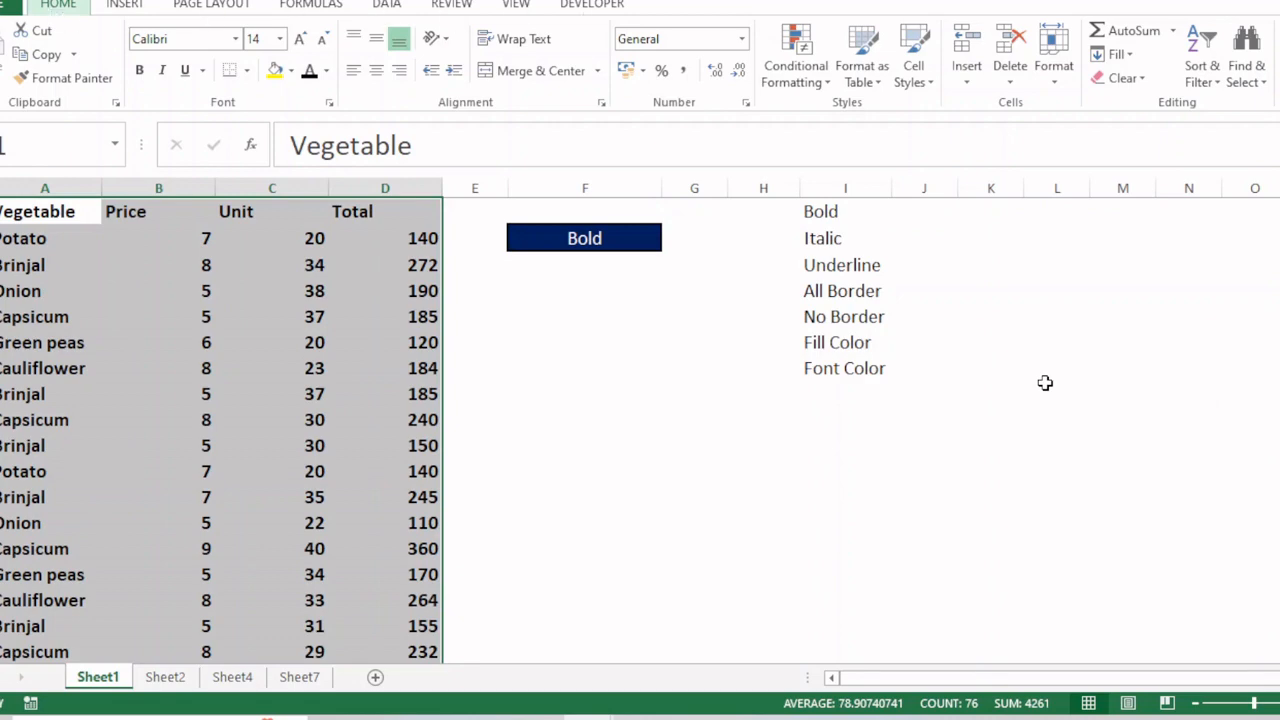
pyautogui.press('h')
pyautogui.press('l')
pyautogui.press('n')
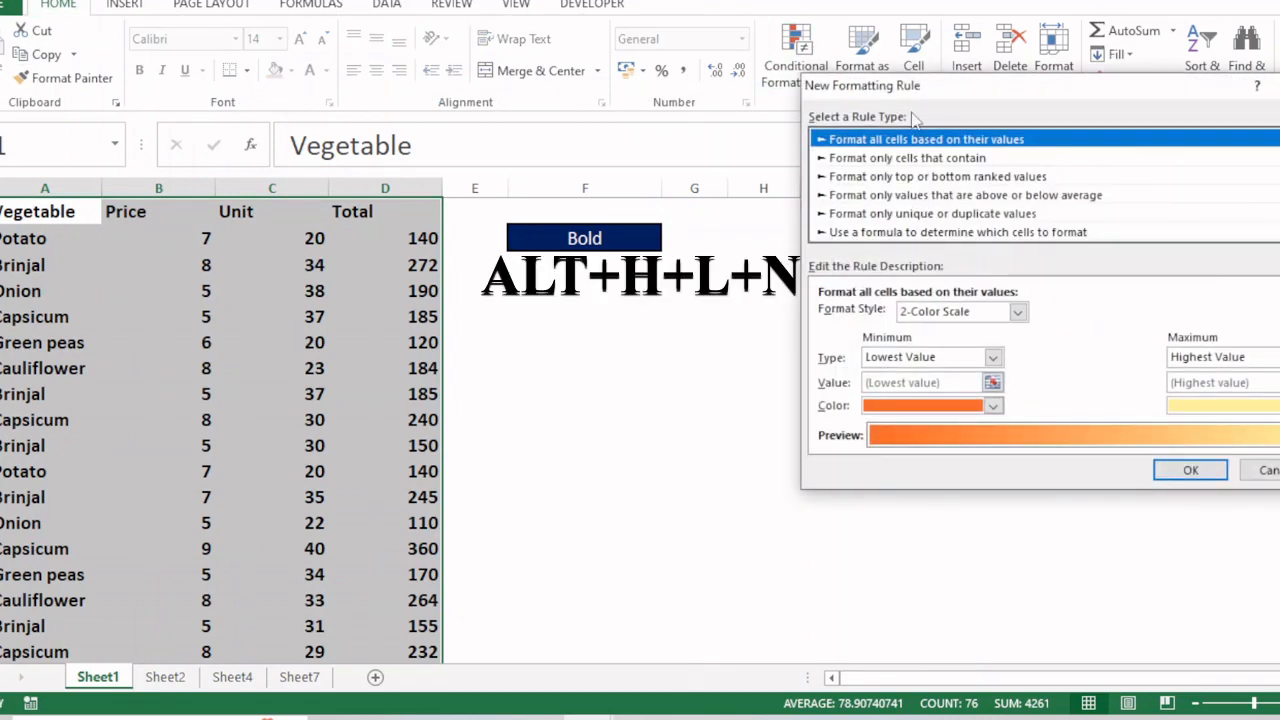
pyautogui.moveTo(948, 88); pyautogui.dragTo(1025, 91)
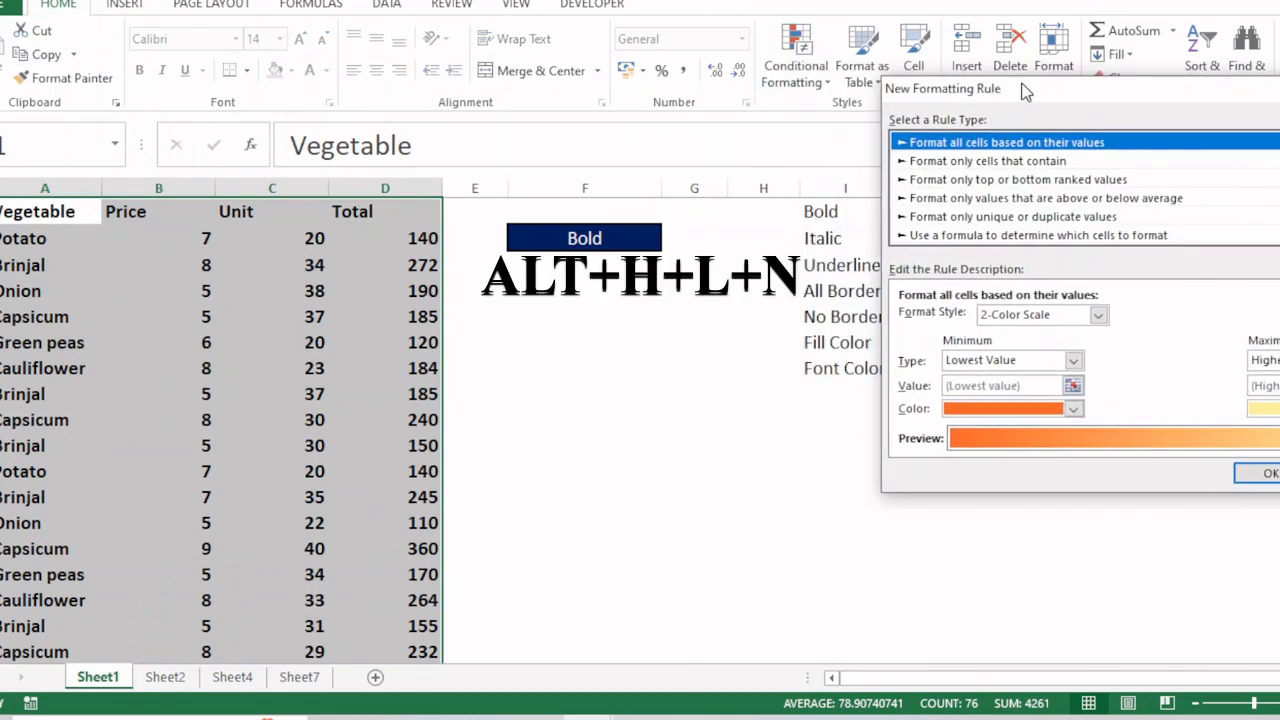
pyautogui.click(985, 235)
# Step: Enter the rule formula =$F$2="Italic", set its font style to Italic and apply it to the vegetable table
pyautogui.click(984, 320)
pyautogui.write('=')
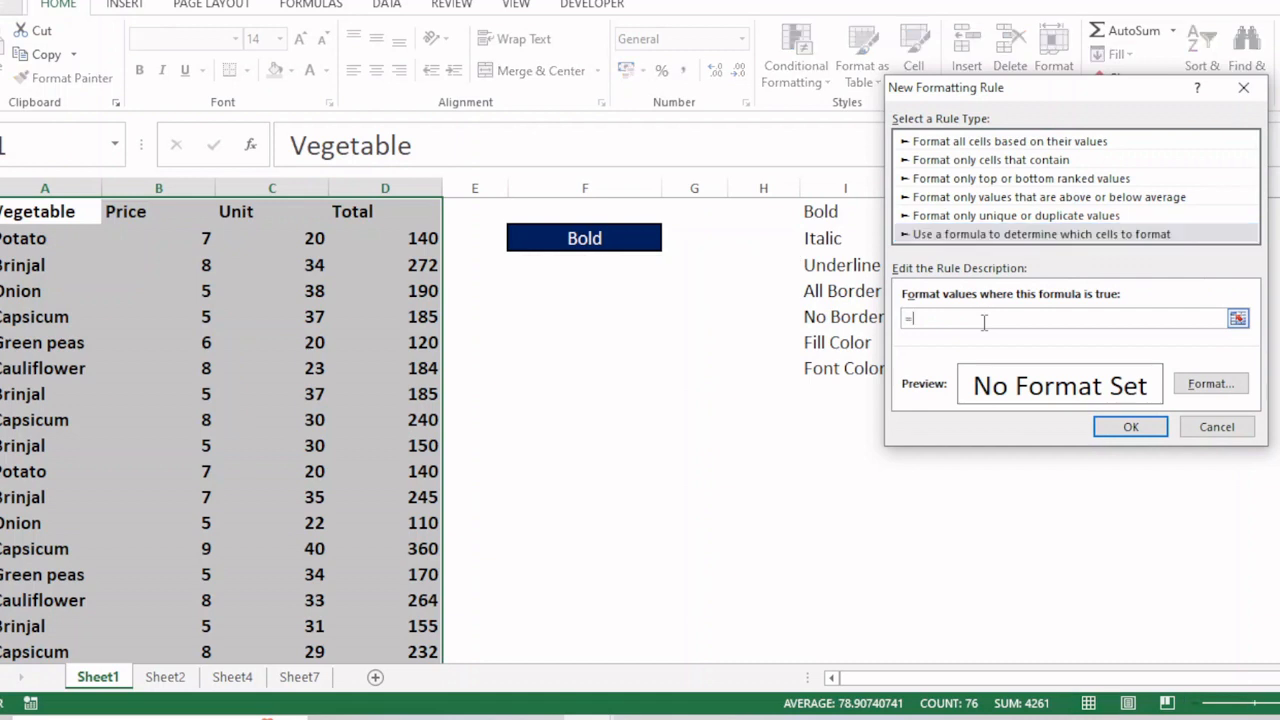
pyautogui.click(640, 237)
pyautogui.write('="Italic')
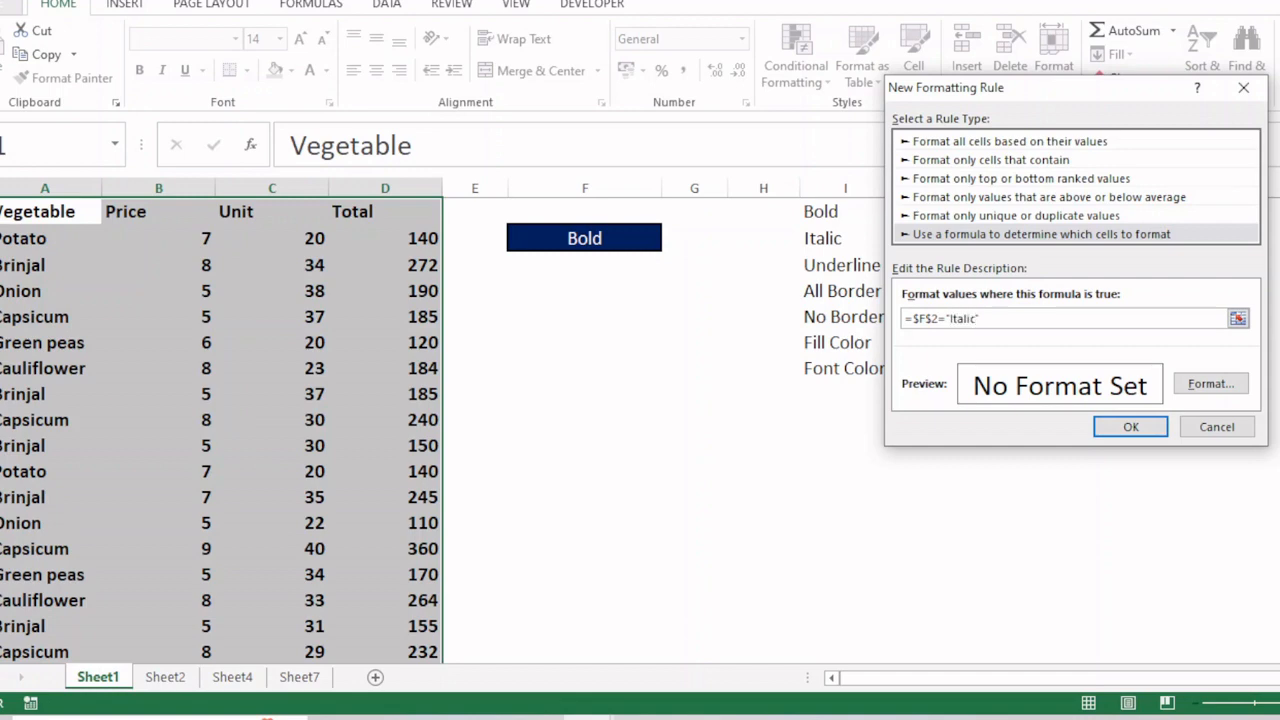
pyautogui.click(1210, 383)
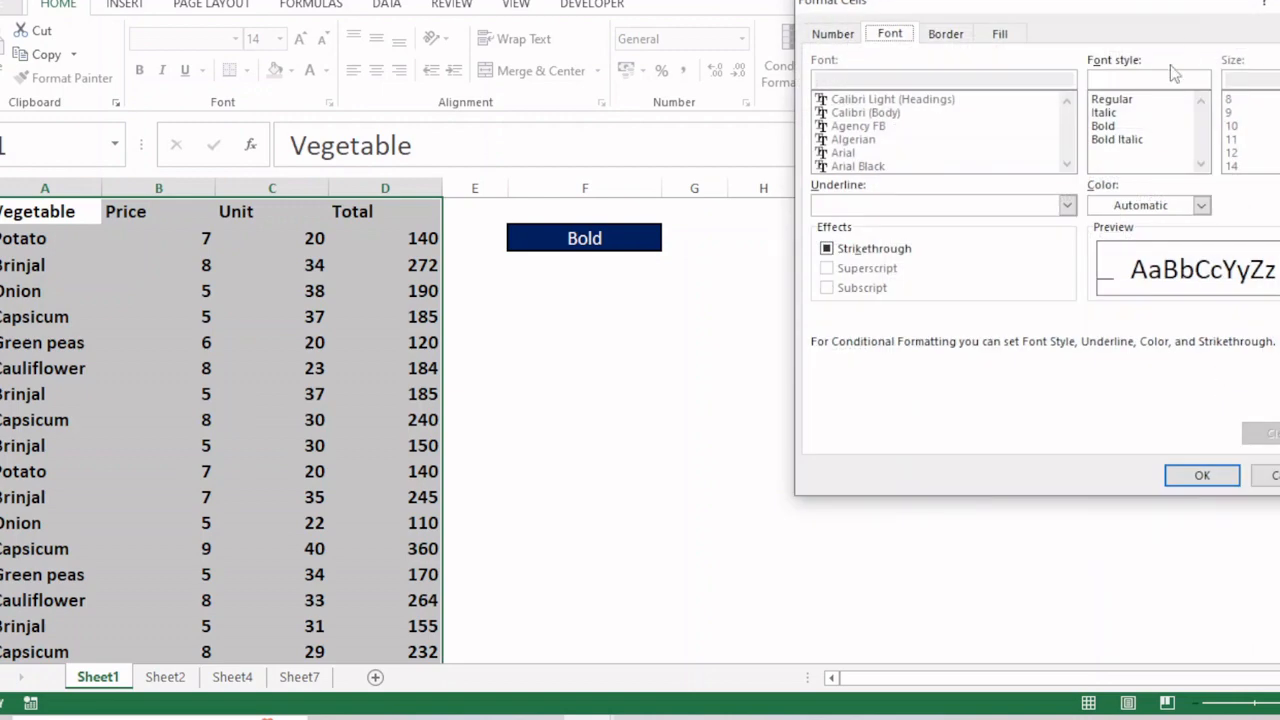
pyautogui.click(1104, 113)
pyautogui.click(1200, 475)
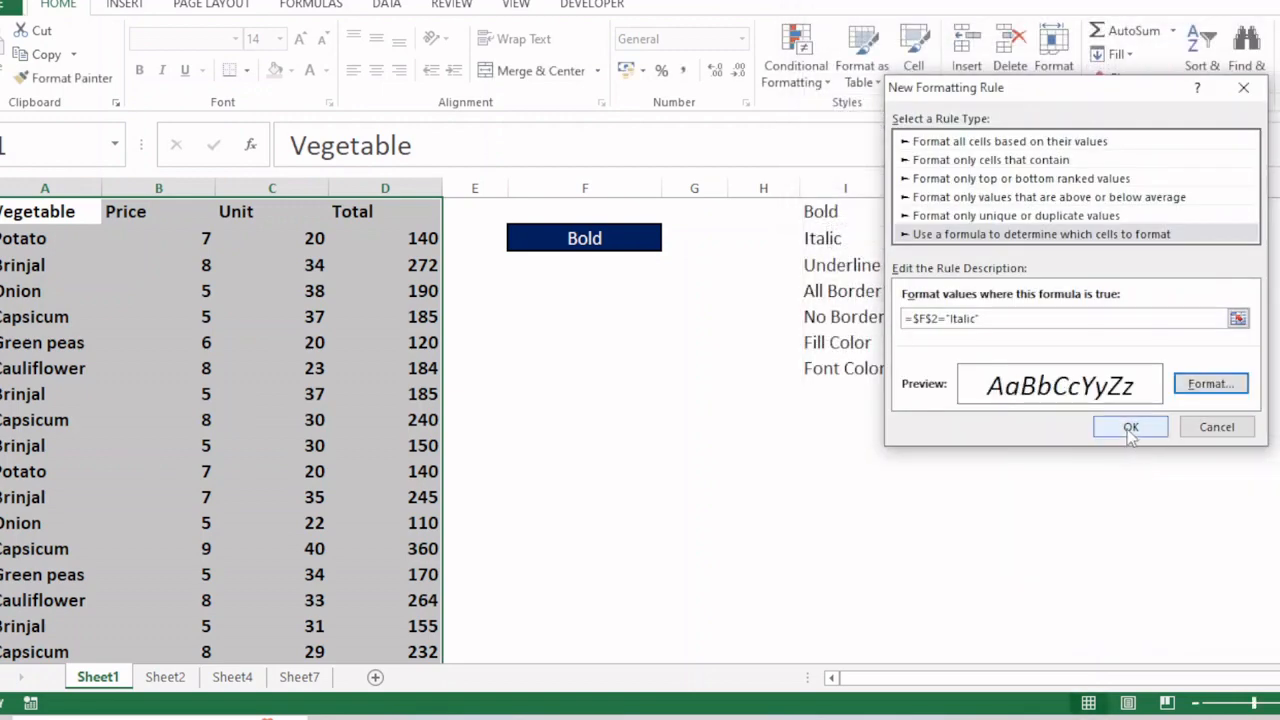
pyautogui.click(1130, 427)
# Step: Start a new formula-based conditional formatting rule for the selected table with the formula =$F$2="Underline"
pyautogui.press('alt')
pyautogui.press('h')
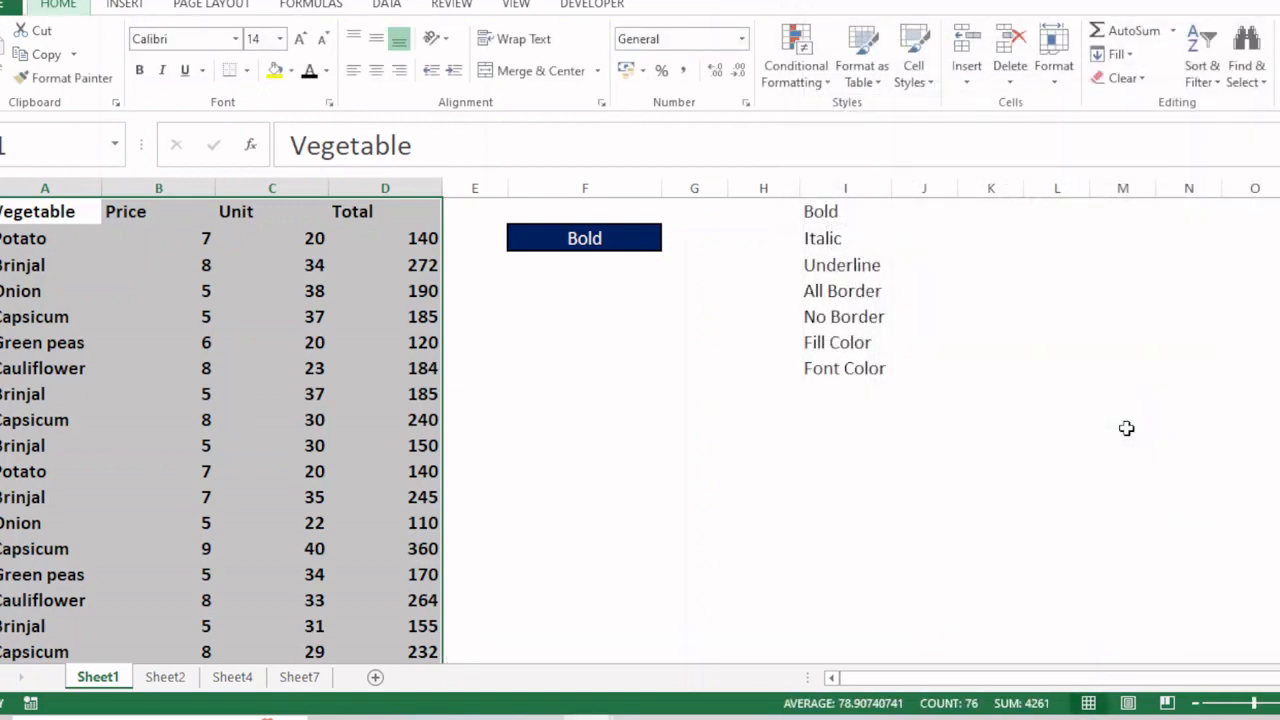
pyautogui.press('l')
pyautogui.press('n')
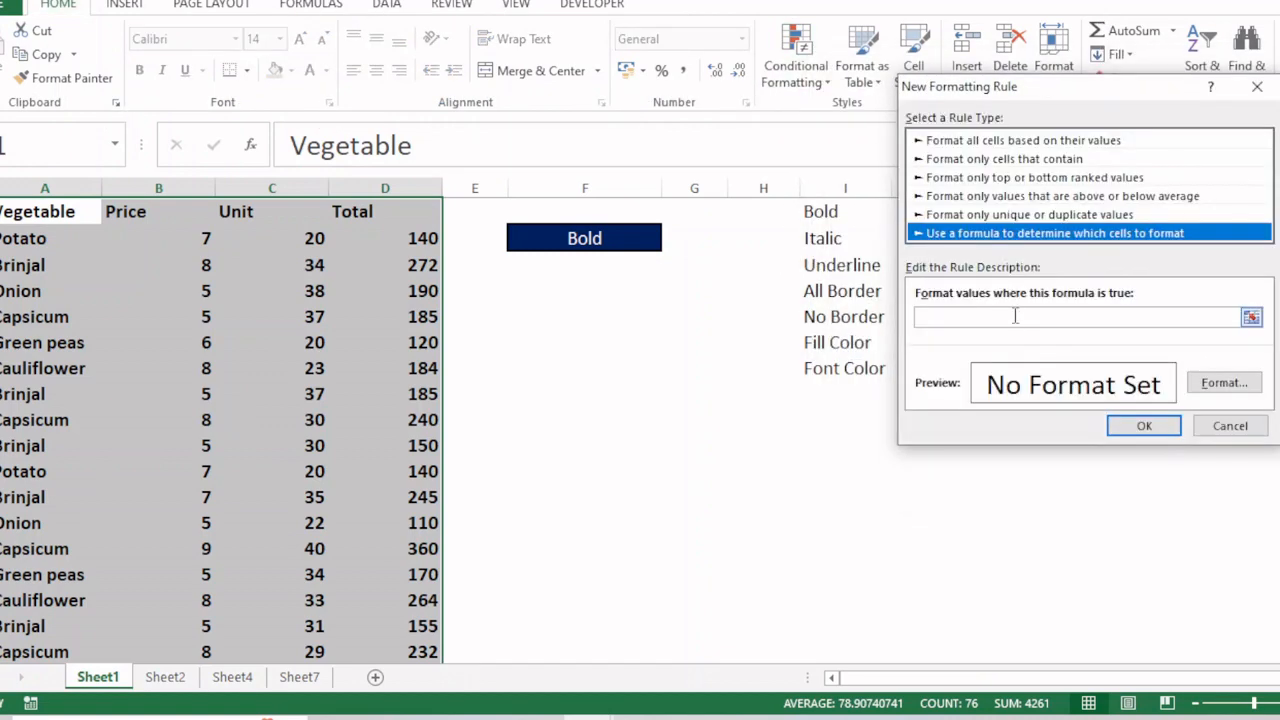
pyautogui.click(1015, 316)
pyautogui.write('=')
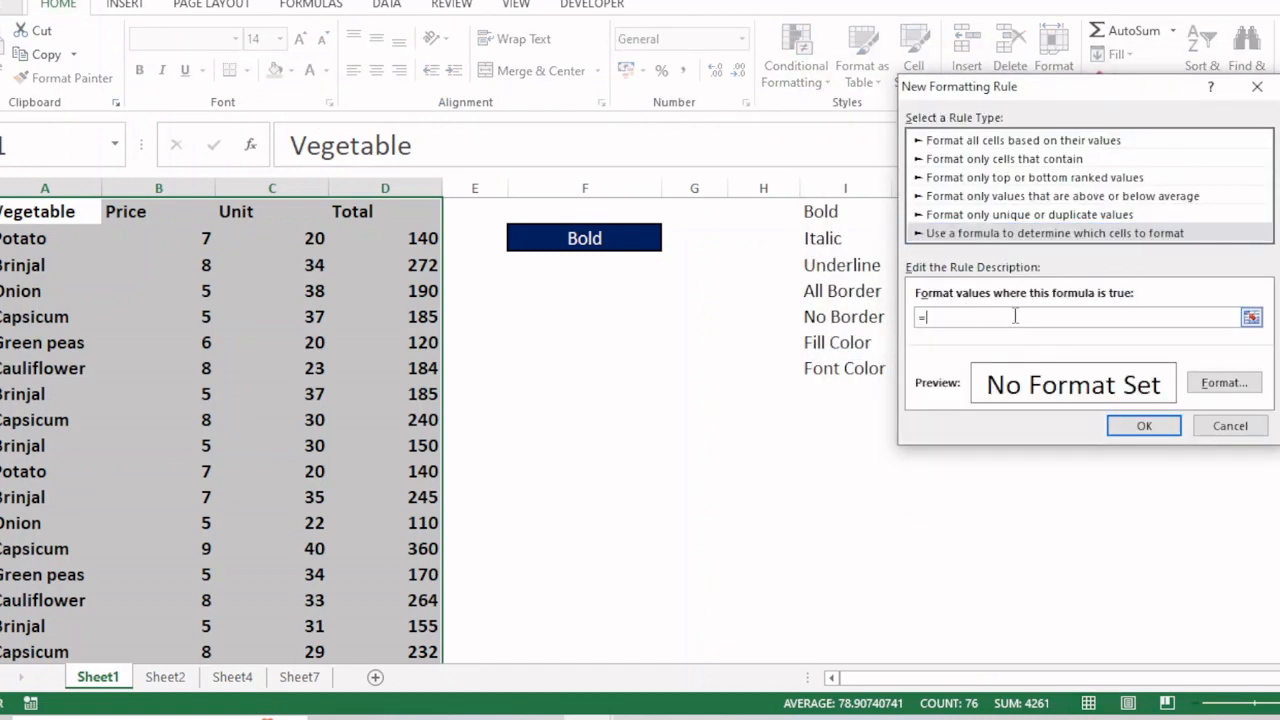
pyautogui.click(582, 238)
pyautogui.write('="Under')
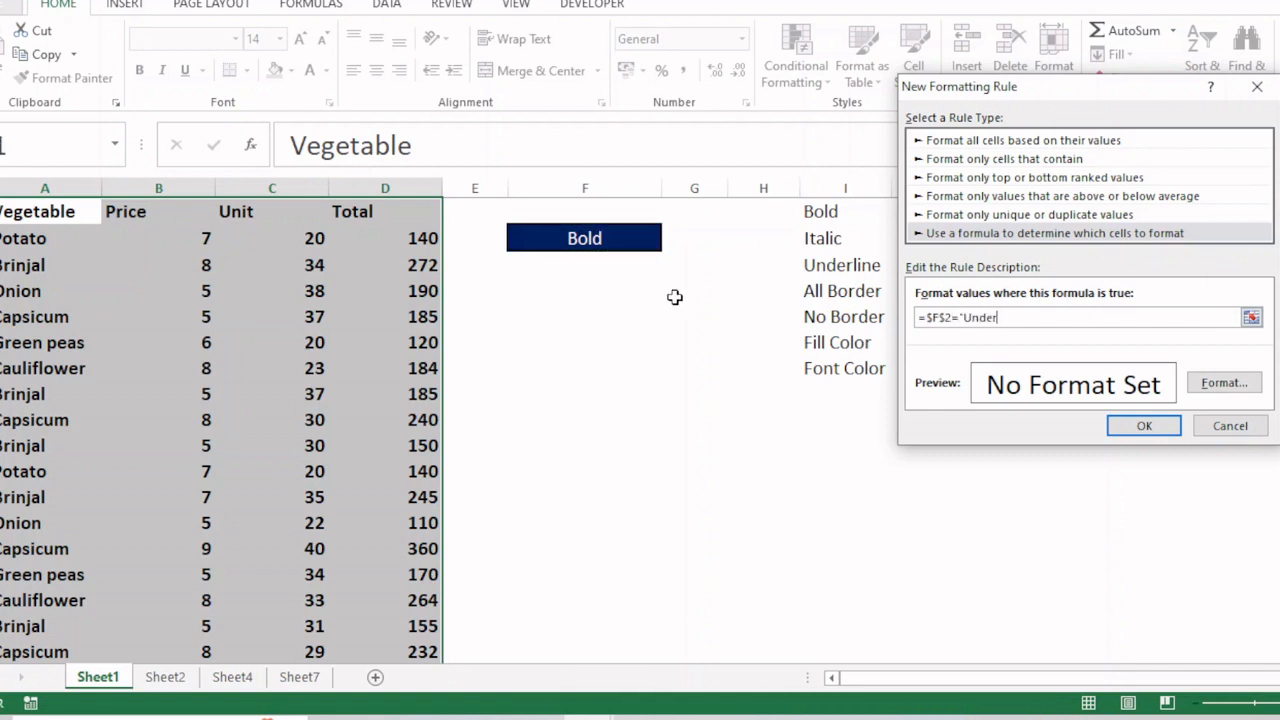
pyautogui.write('line"')
# Step: Set the Underline rule's format to a Single underline and apply the rule to the table
pyautogui.click(1224, 385)
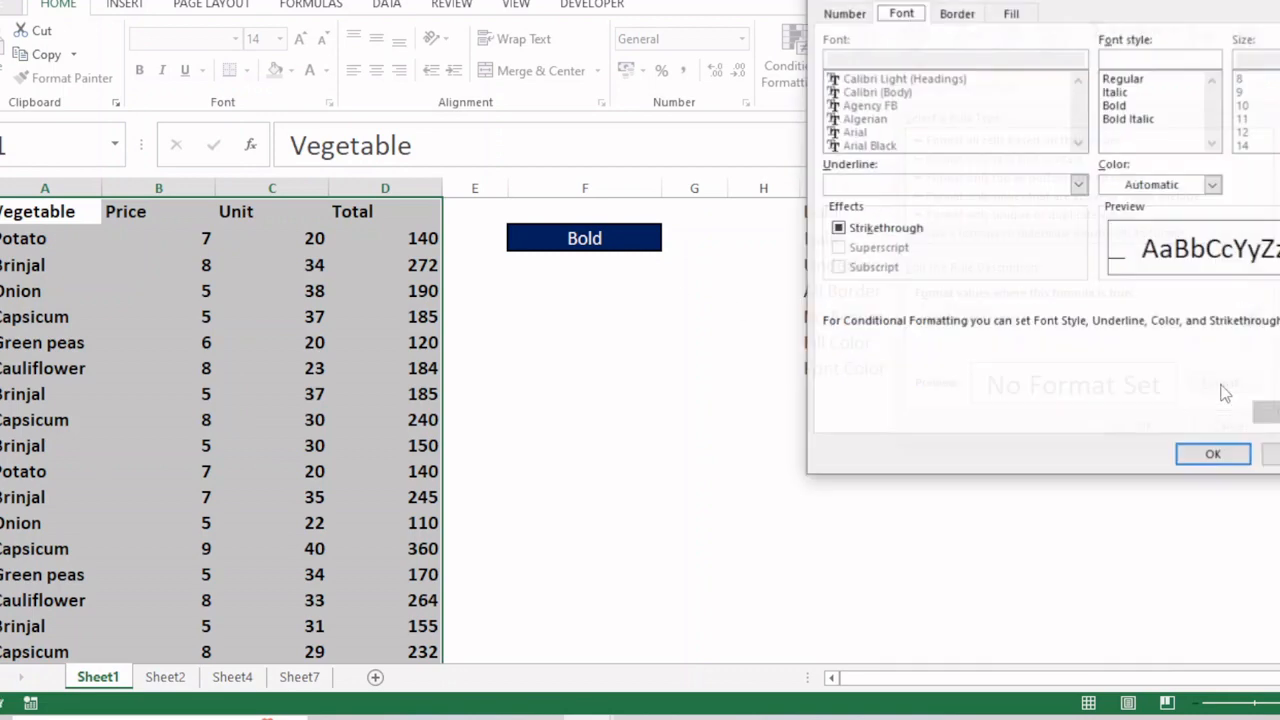
pyautogui.click(904, 182)
pyautogui.click(870, 214)
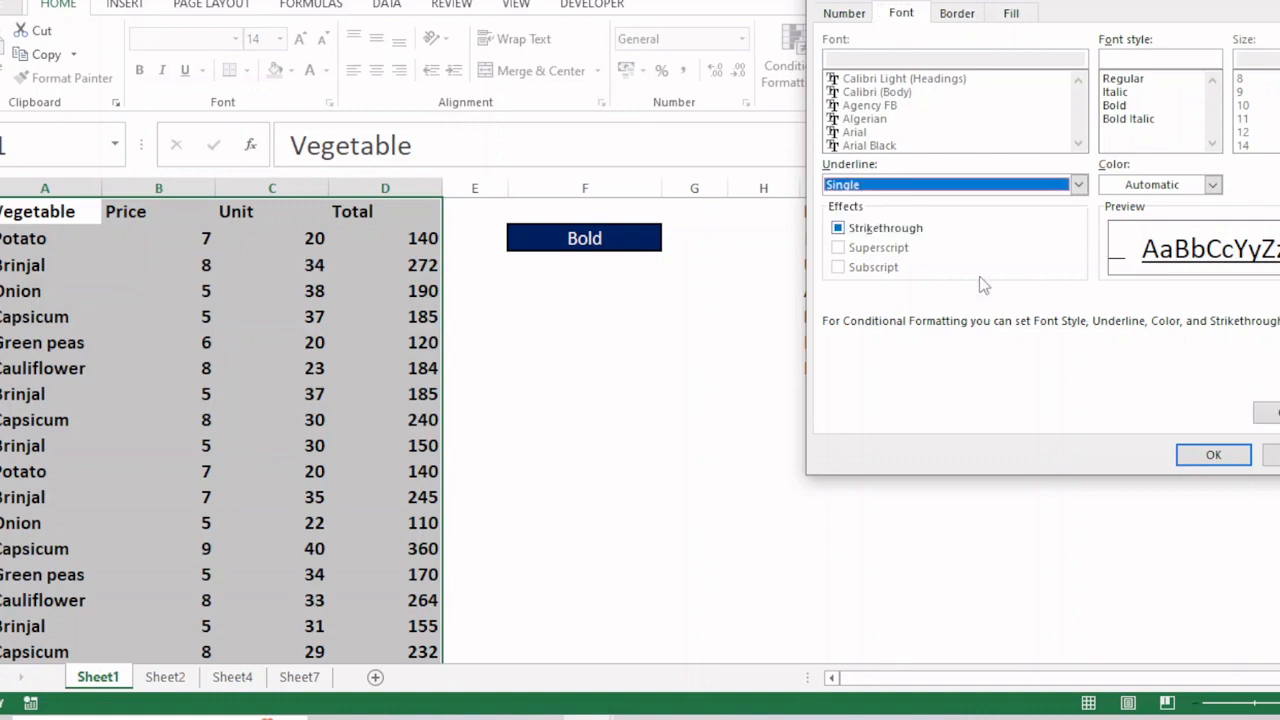
pyautogui.click(1213, 455)
pyautogui.click(1148, 423)
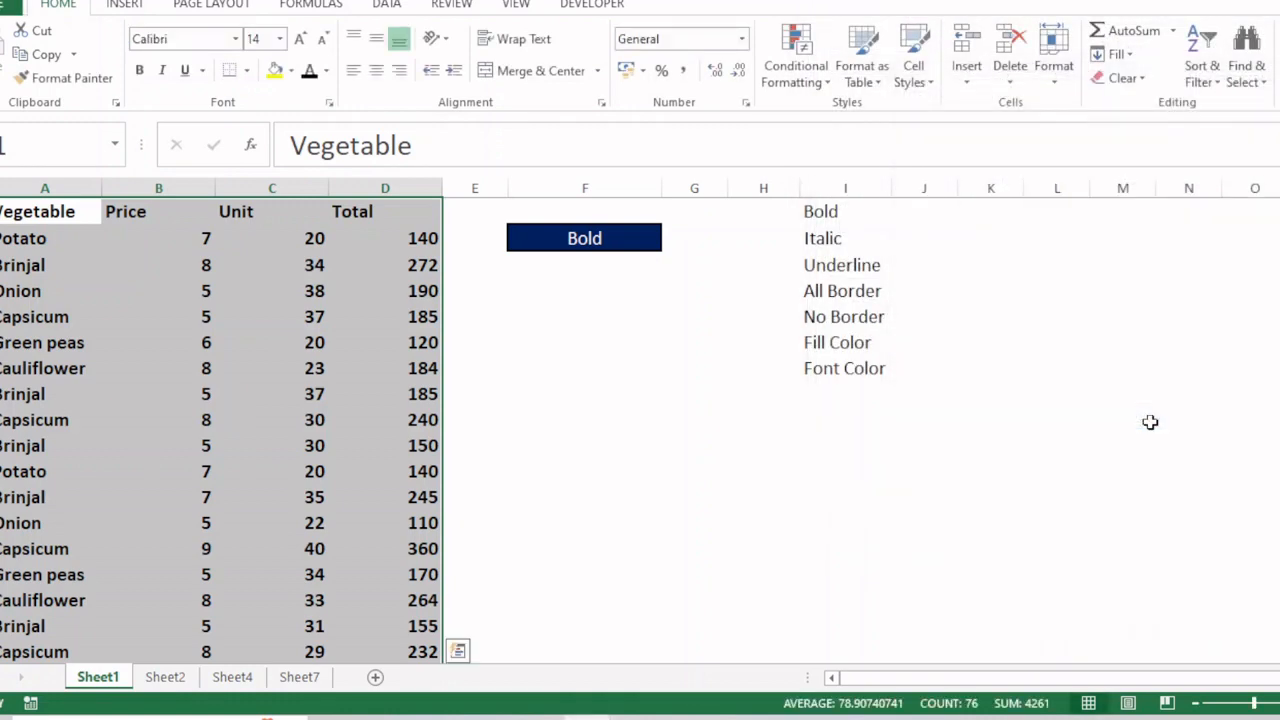
# Step: Start a new formula-based conditional formatting rule for the selected table with the formula =$F$2="All Border"
pyautogui.press('alt')
pyautogui.press('h')
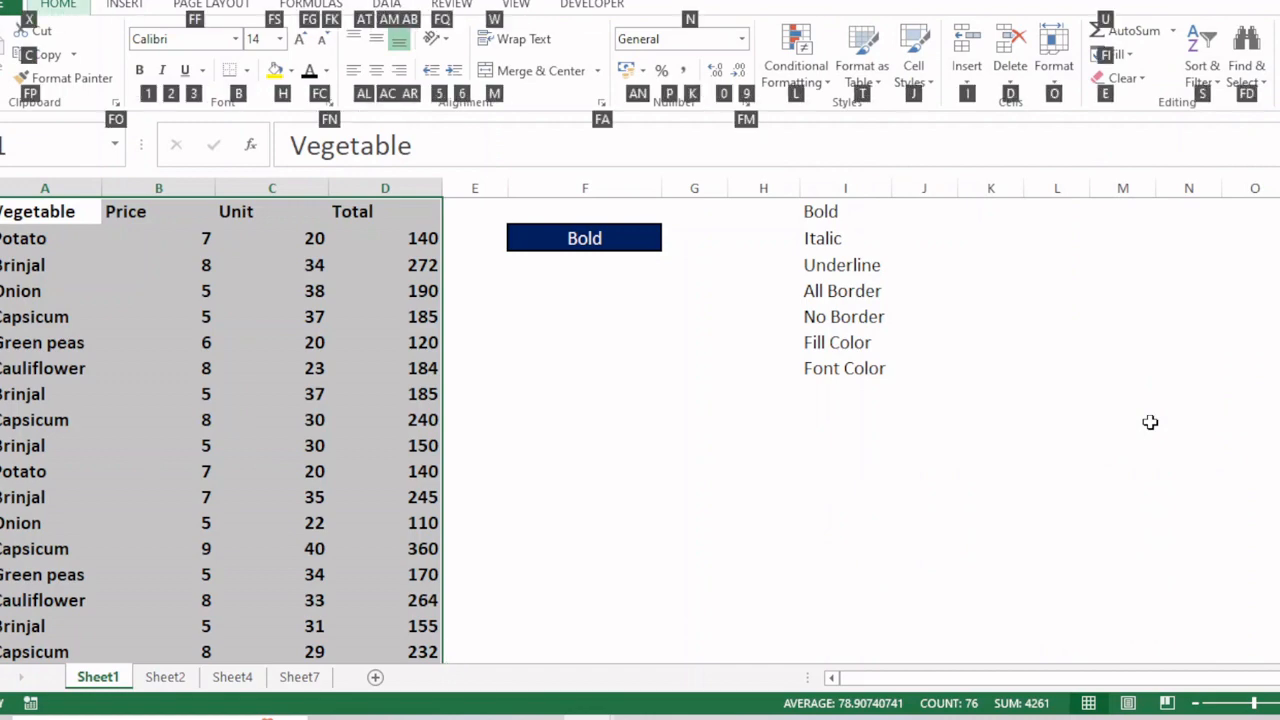
pyautogui.press('l')
pyautogui.press('n')
pyautogui.click(1030, 211)
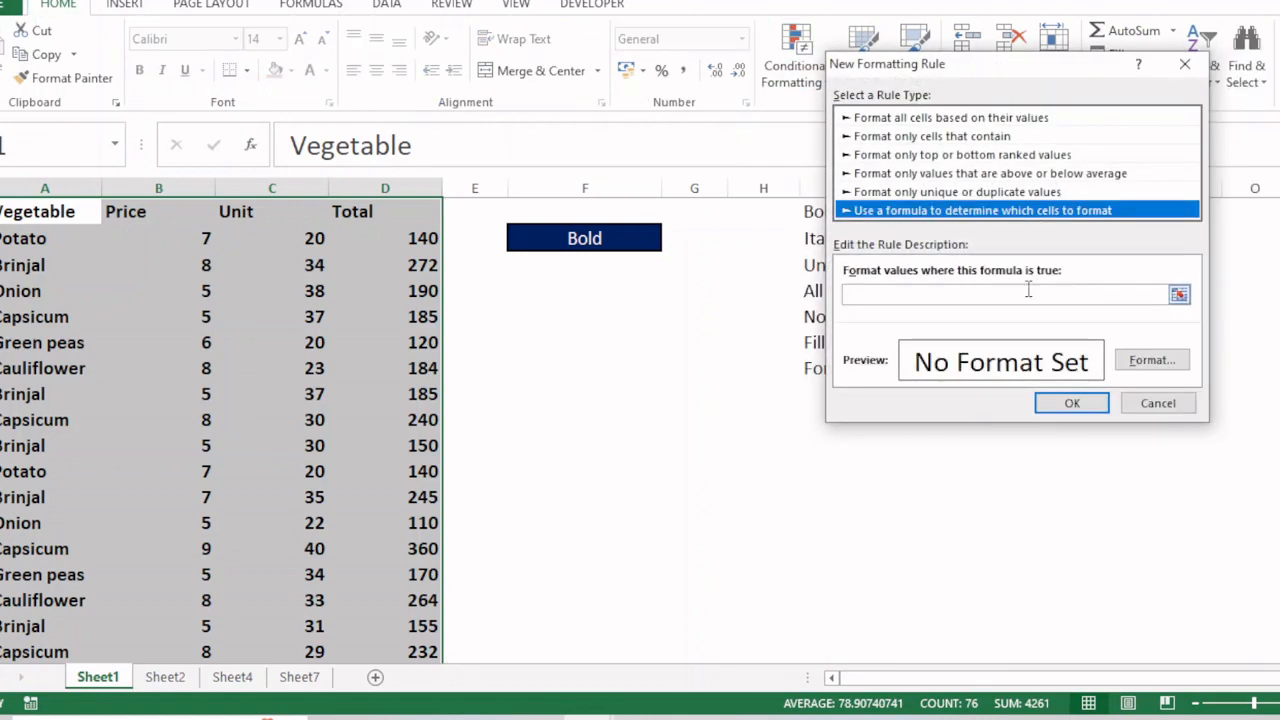
pyautogui.moveTo(1060, 58); pyautogui.dragTo(1190, 117)
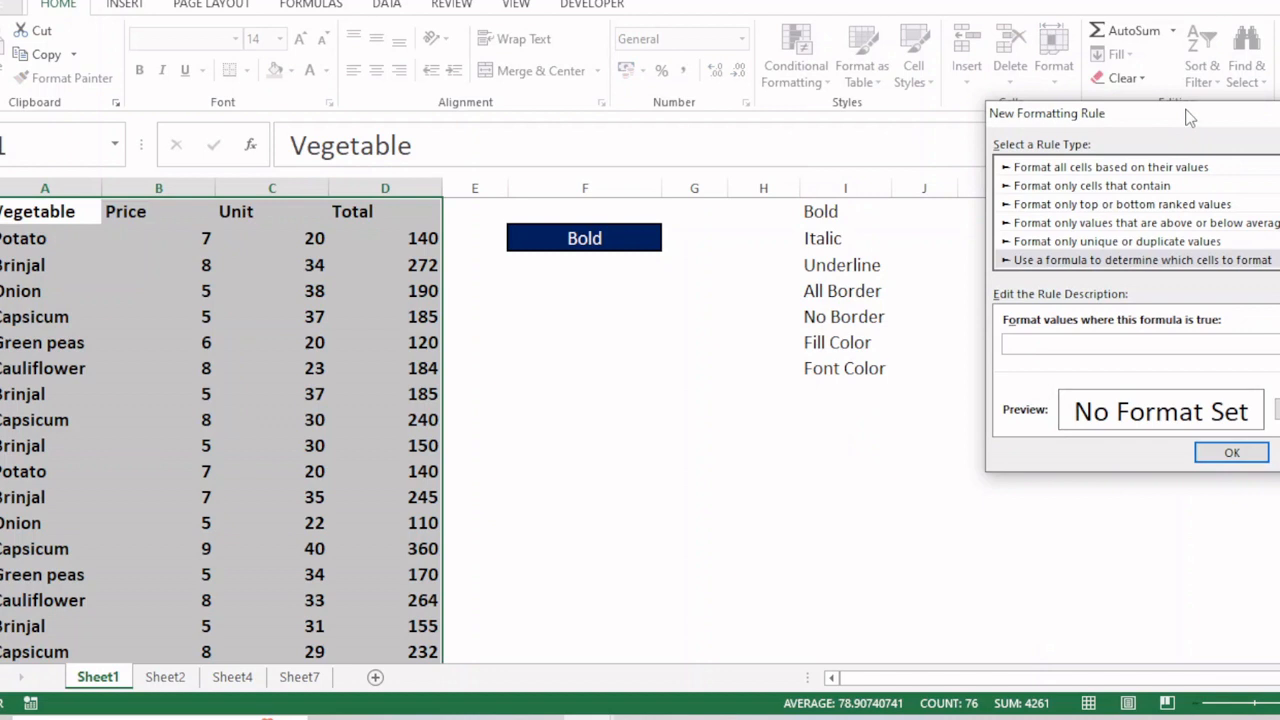
pyautogui.write('=')
pyautogui.click(600, 238)
pyautogui.write('="All Border')
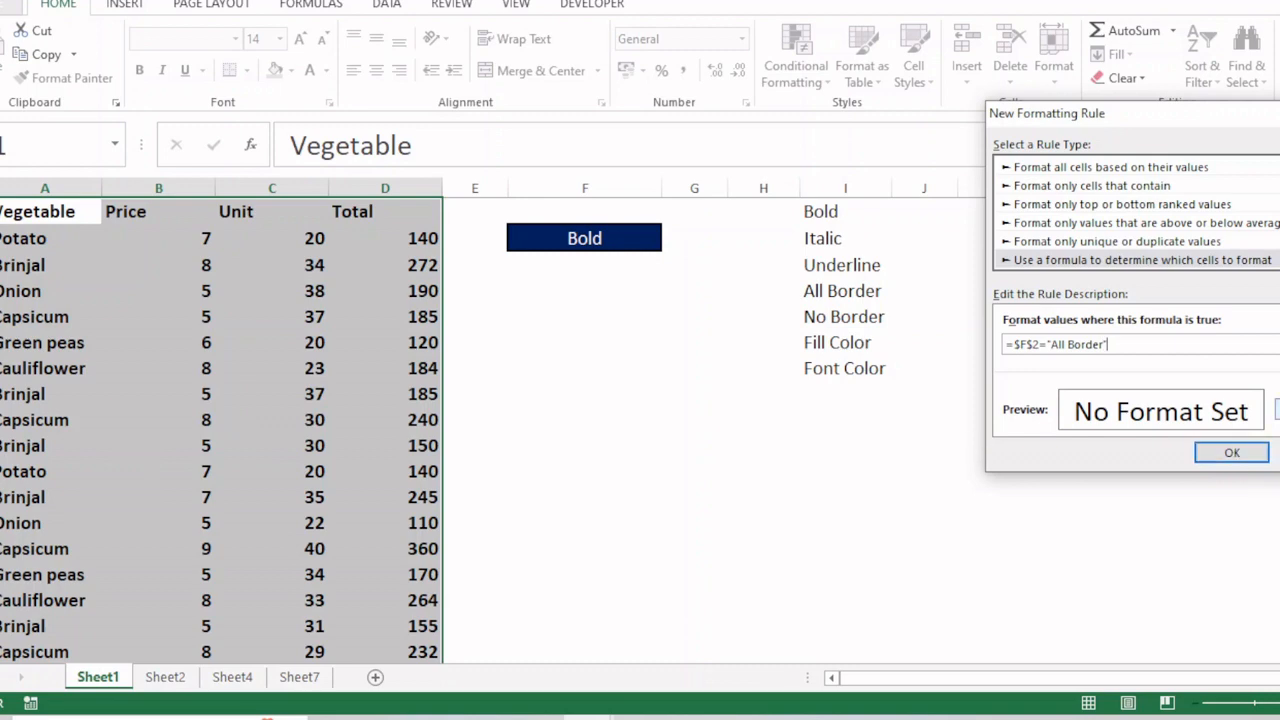
# Step: Set the All Border rule's format to the Outline border preset and apply the rule to the table
pyautogui.click(1277, 410)
pyautogui.click(970, 12)
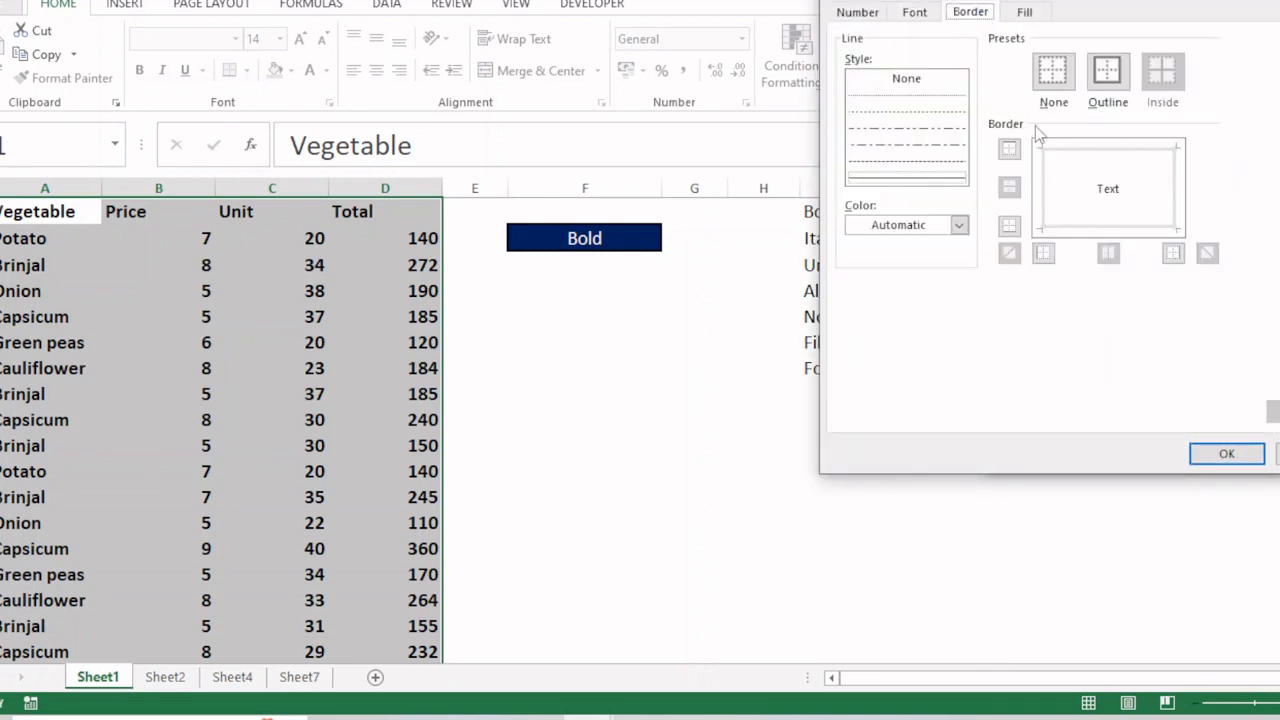
pyautogui.click(1101, 80)
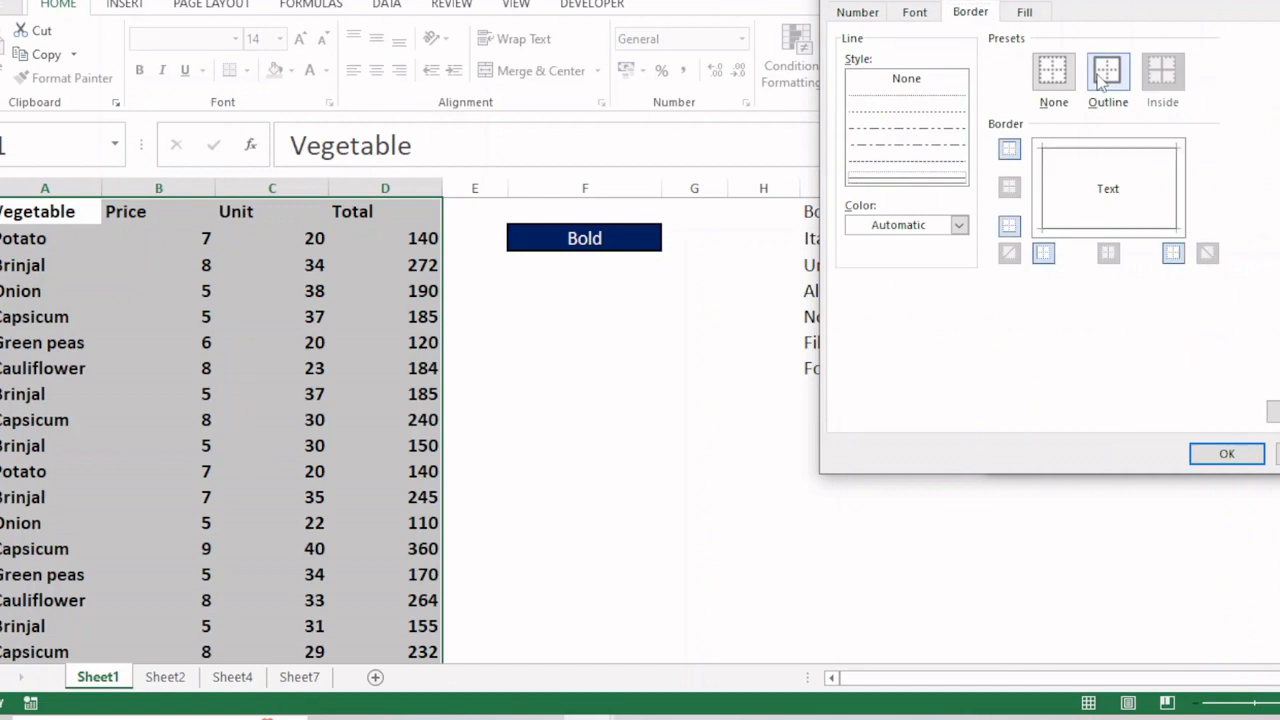
pyautogui.click(1215, 460)
pyautogui.click(1226, 453)
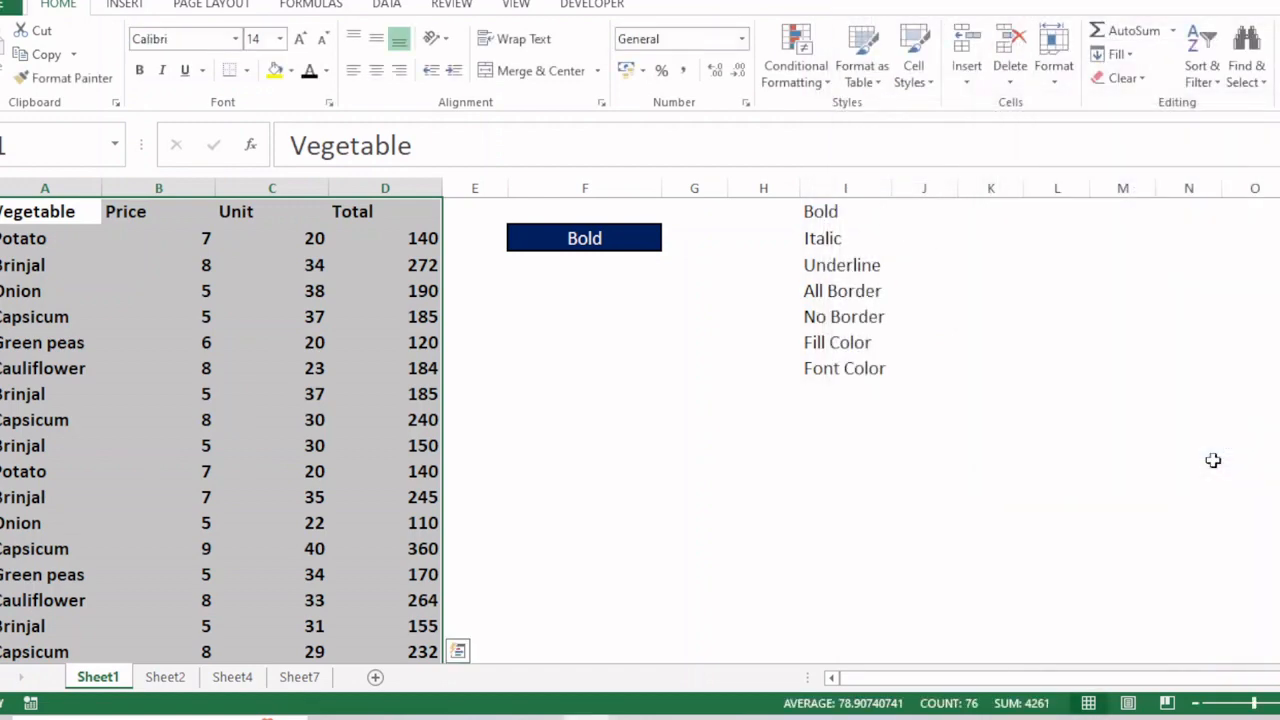
pyautogui.press('alt')
pyautogui.press('h')
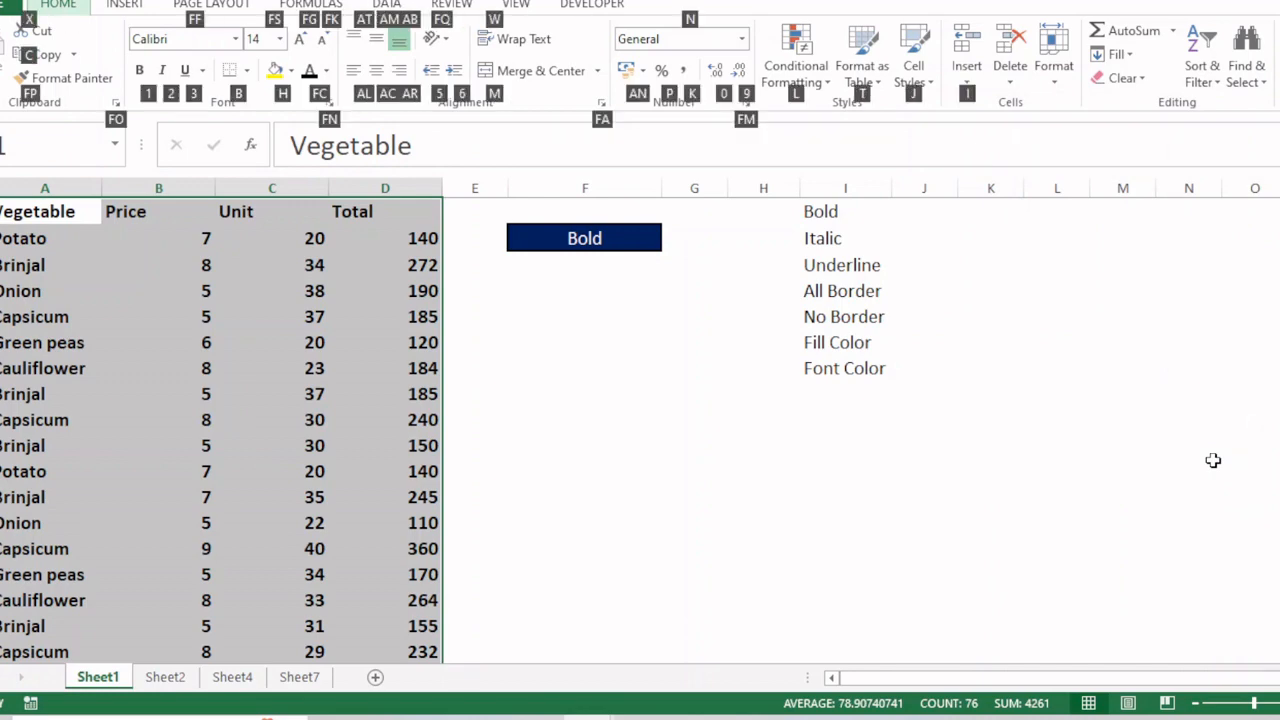
pyautogui.press('Escape')
pyautogui.press('Escape')
# Step: Start a new formula-based conditional formatting rule for the selected table with the formula =$F$2="No Border"
pyautogui.hotkey('alt', 'h')
pyautogui.press('l')
pyautogui.press('n')
pyautogui.moveTo(969, 100); pyautogui.dragTo(1069, 100)
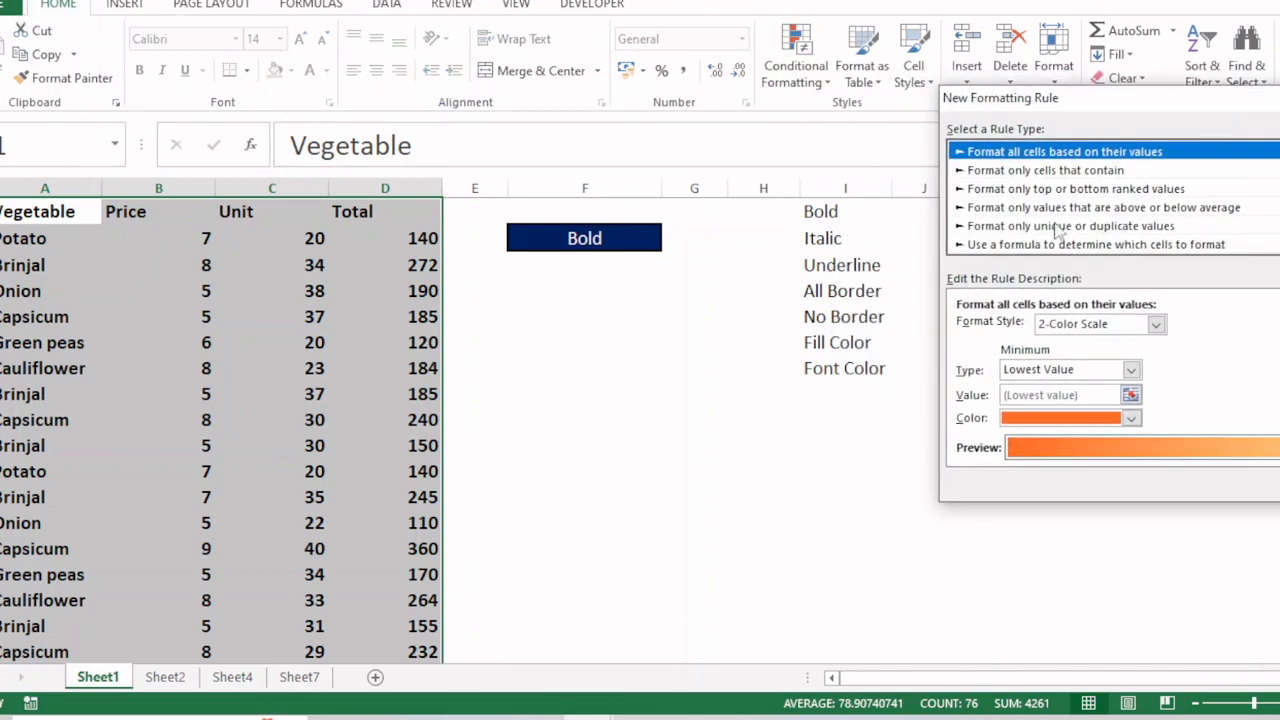
pyautogui.click(1050, 246)
pyautogui.click(1055, 330)
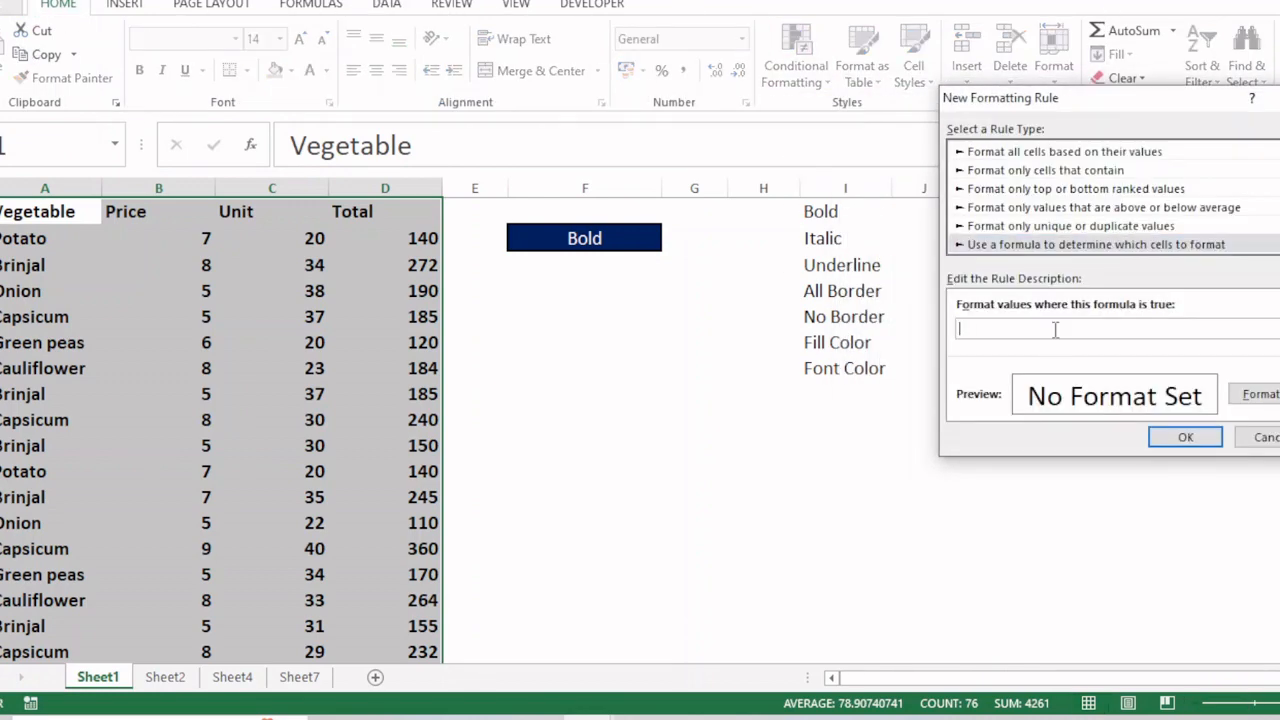
pyautogui.write('=')
pyautogui.click(545, 234)
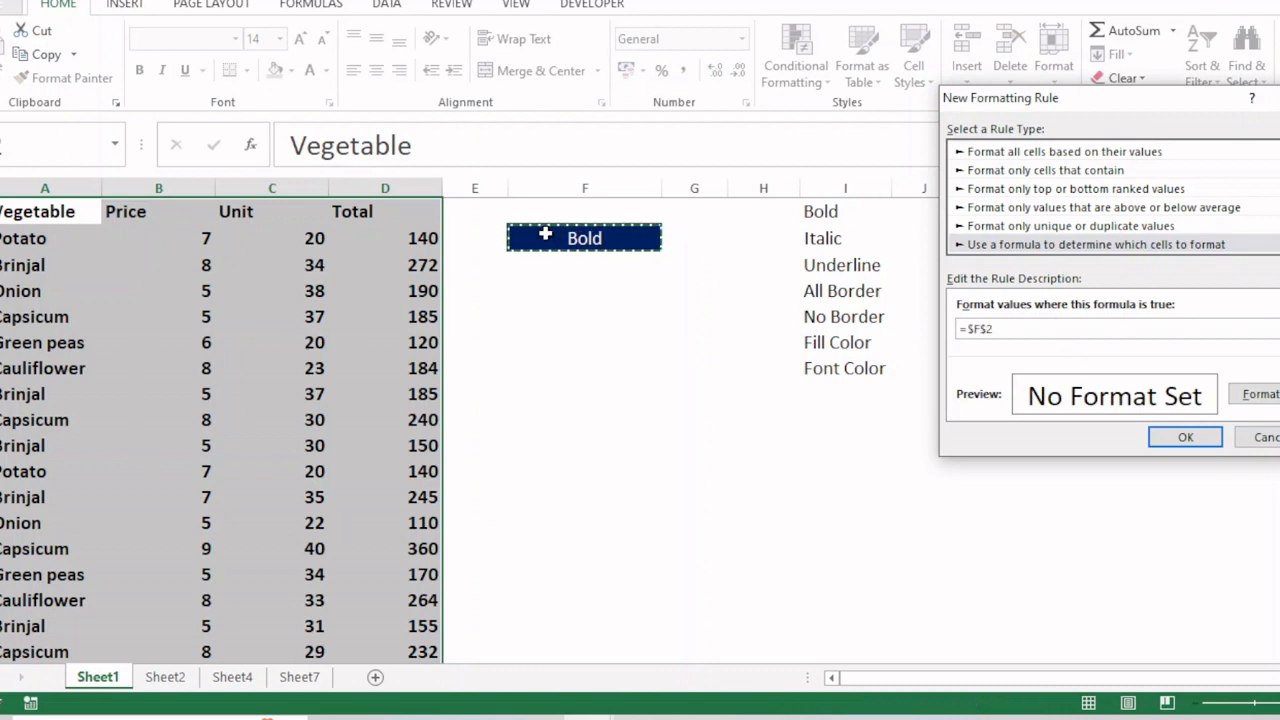
pyautogui.write('="No Border')
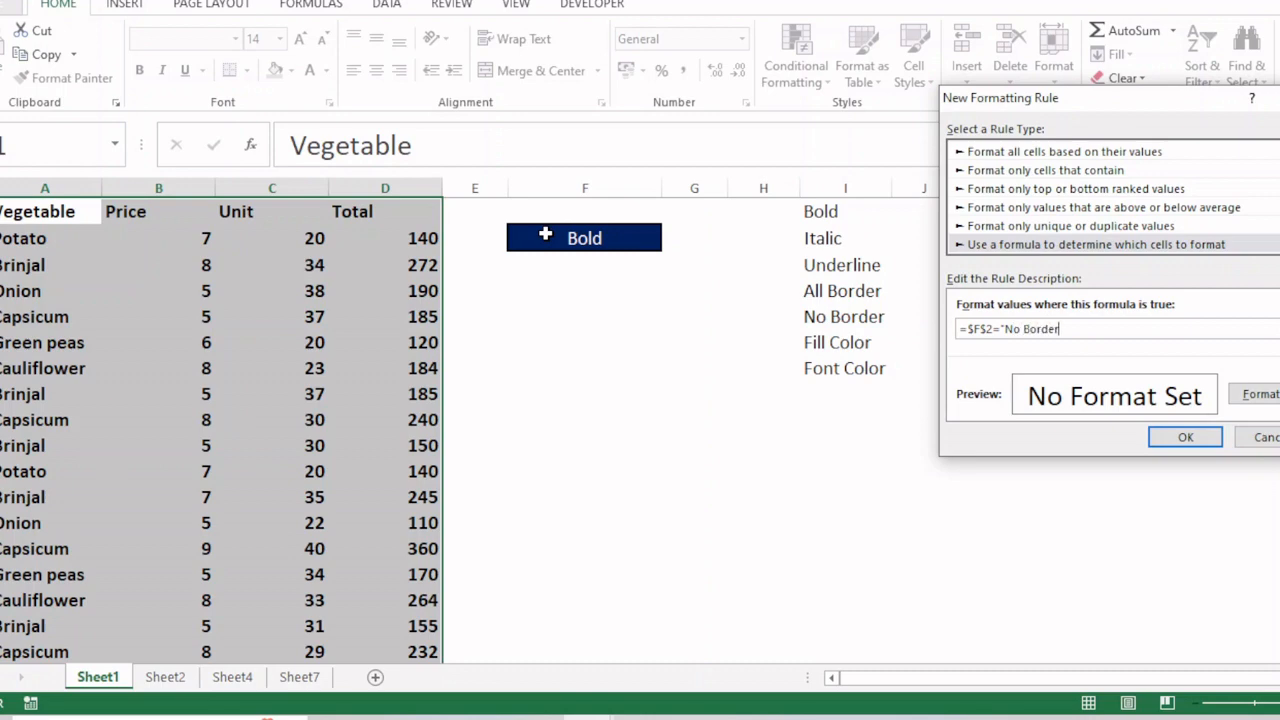
pyautogui.write('"')
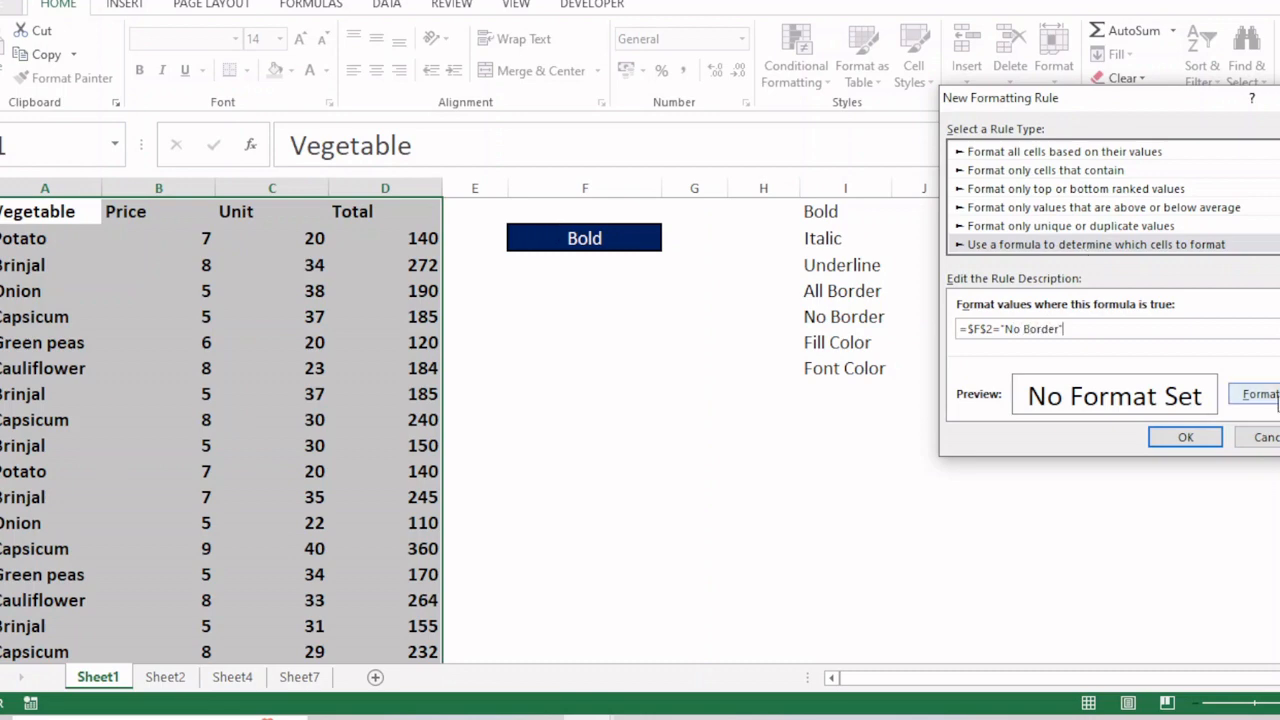
# Step: Set the No Border rule's format to the None border preset and apply the rule to the table
pyautogui.click(1258, 394)
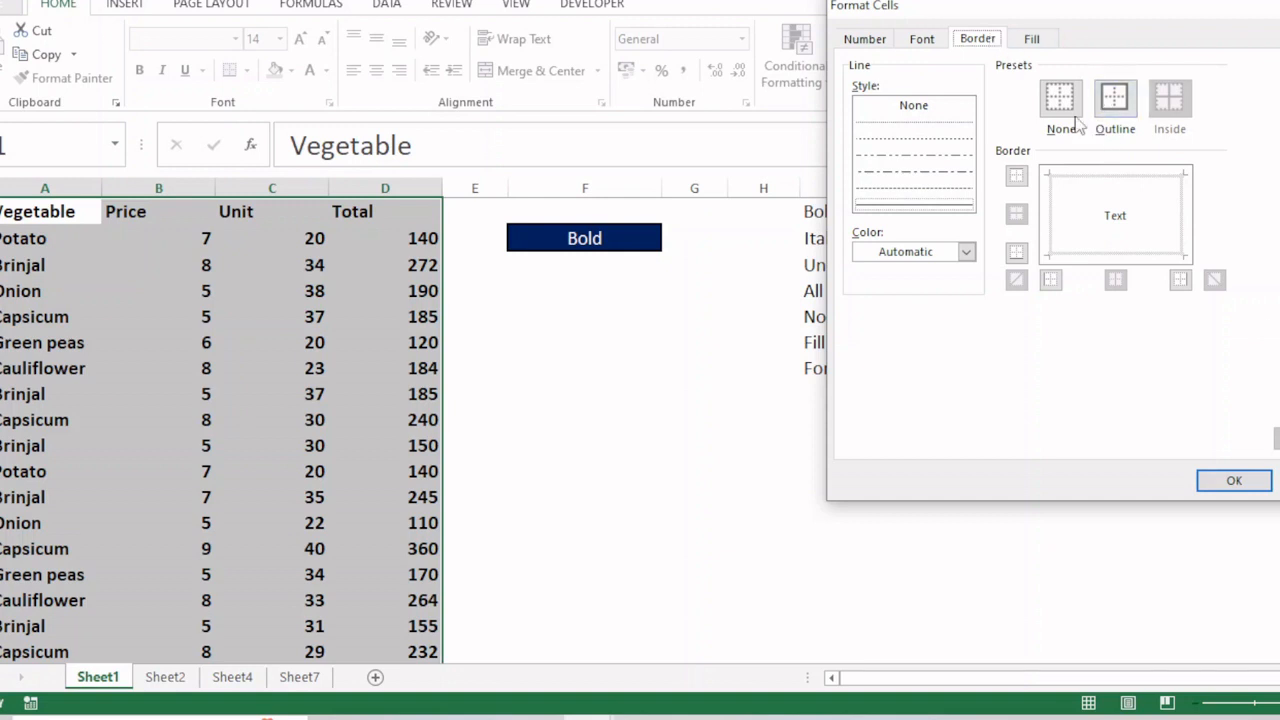
pyautogui.click(1060, 100)
pyautogui.click(1234, 480)
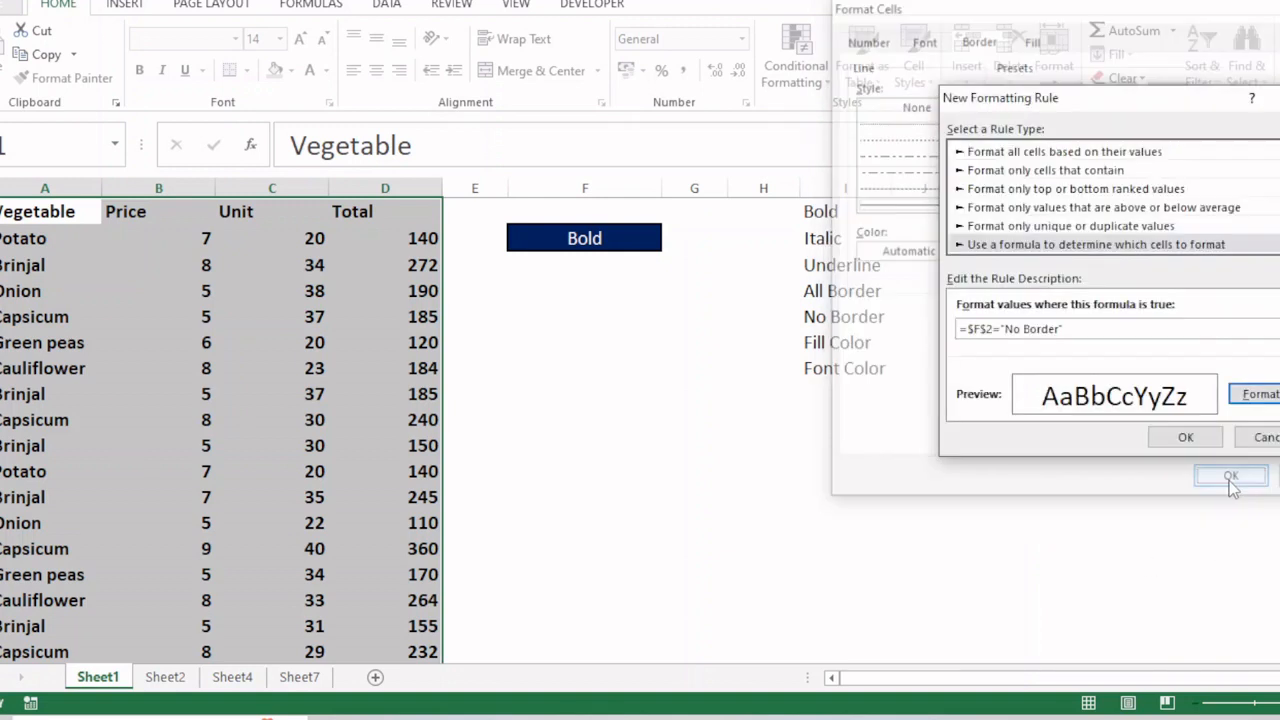
pyautogui.click(1184, 440)
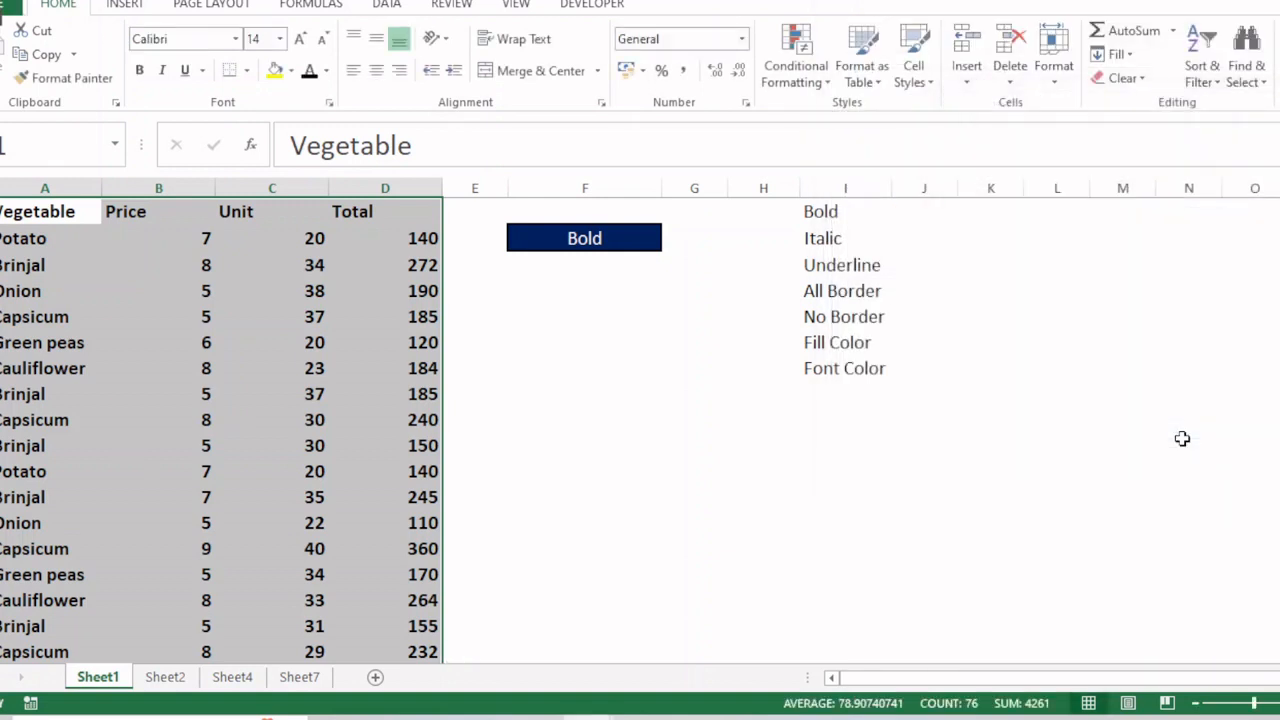
# Step: Start a new formula-based conditional formatting rule for the selected table with the formula =$F$2="Fill Color"
pyautogui.press('alt')
pyautogui.press('h')
pyautogui.press('l')
pyautogui.press('n')
pyautogui.click(1045, 221)
pyautogui.moveTo(1030, 90); pyautogui.dragTo(1122, 114)
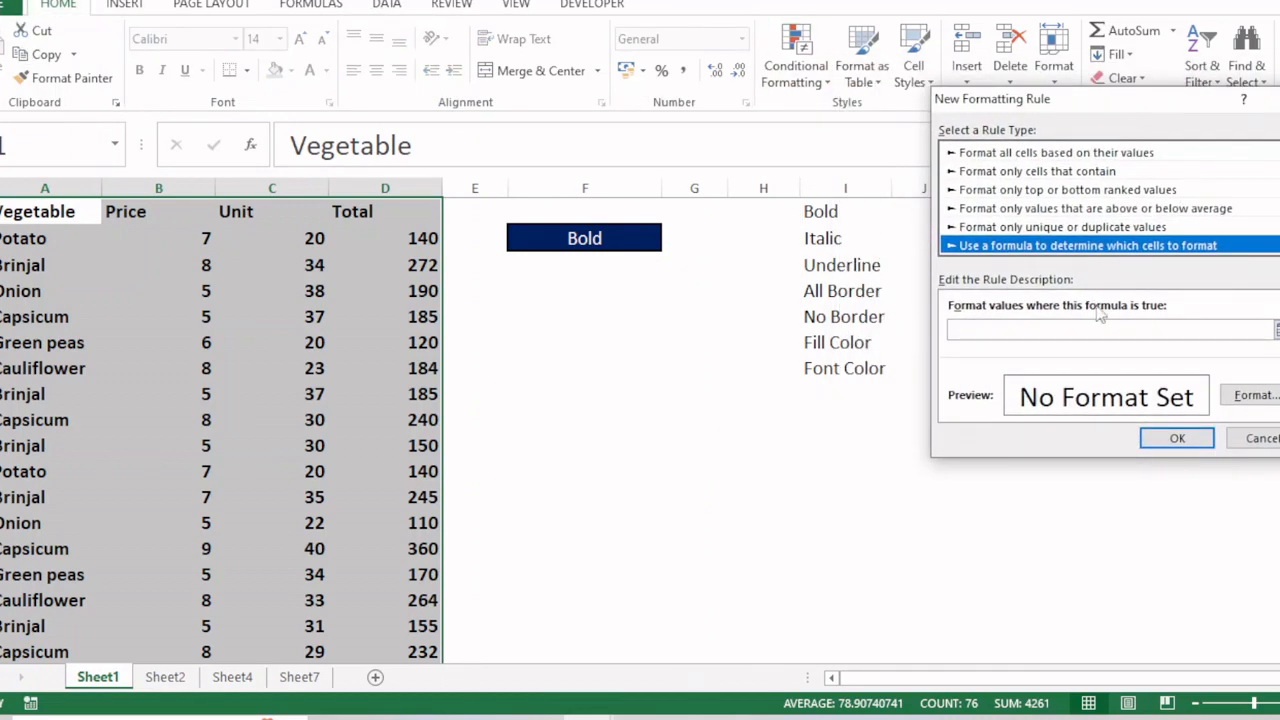
pyautogui.click(1060, 335)
pyautogui.write('=')
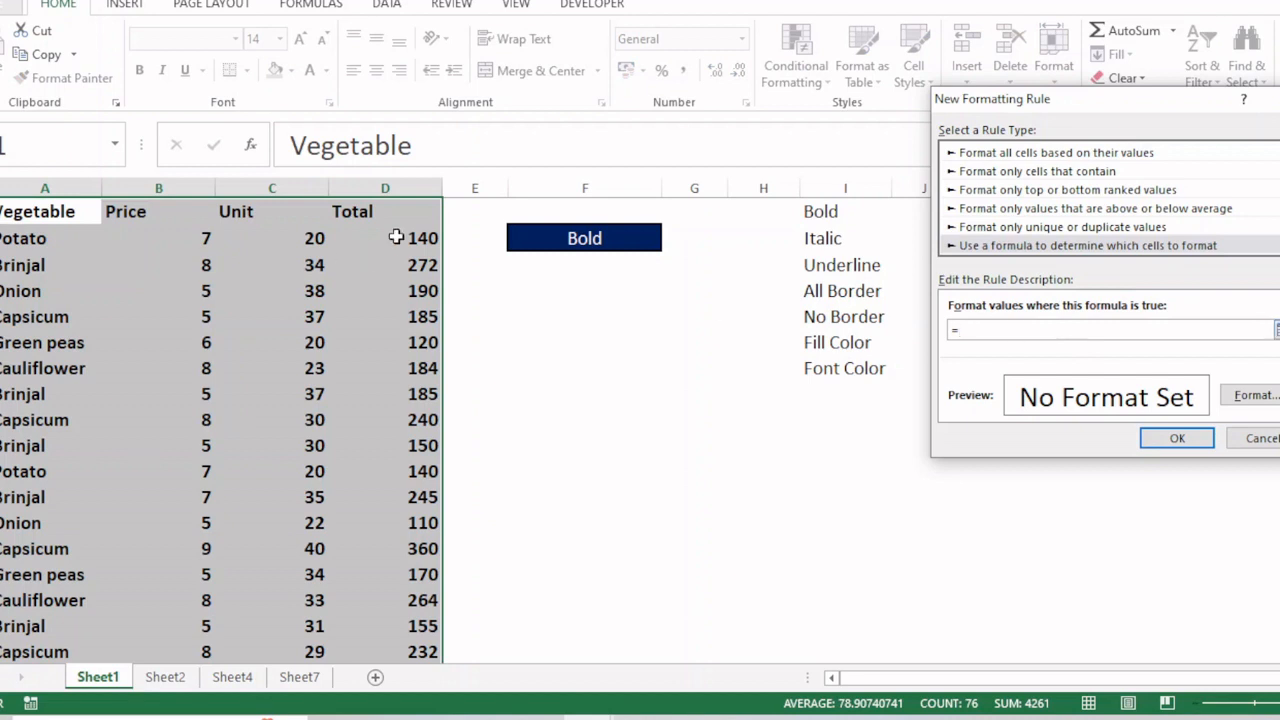
pyautogui.click(560, 236)
pyautogui.write('="Fill Color')
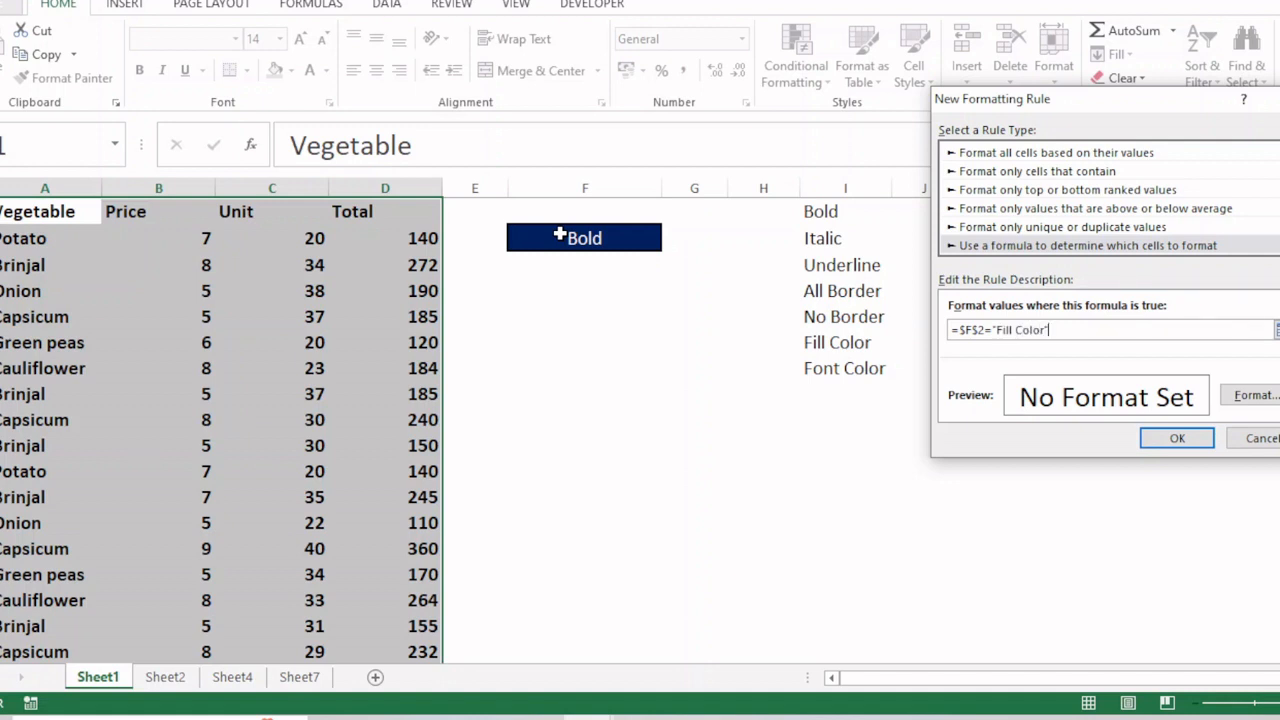
# Step: Set the Fill Color rule's background to light blue and apply the rule to the table
pyautogui.click(1256, 396)
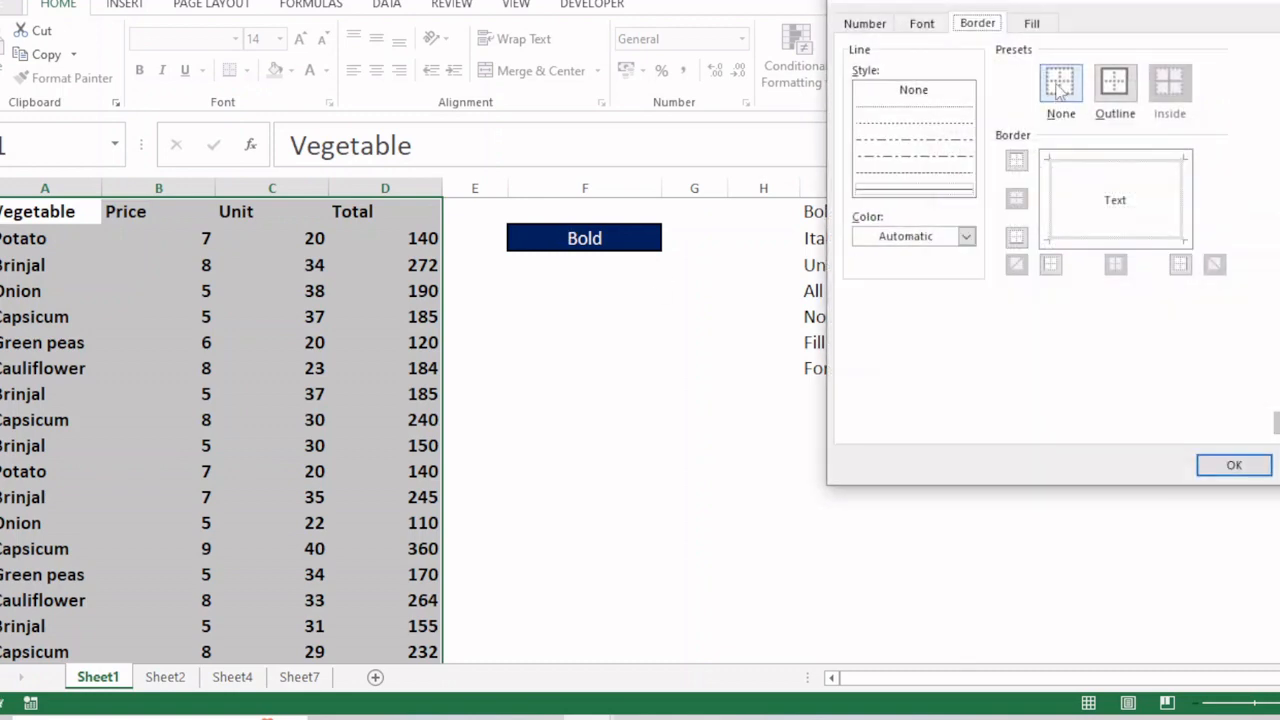
pyautogui.click(1032, 23)
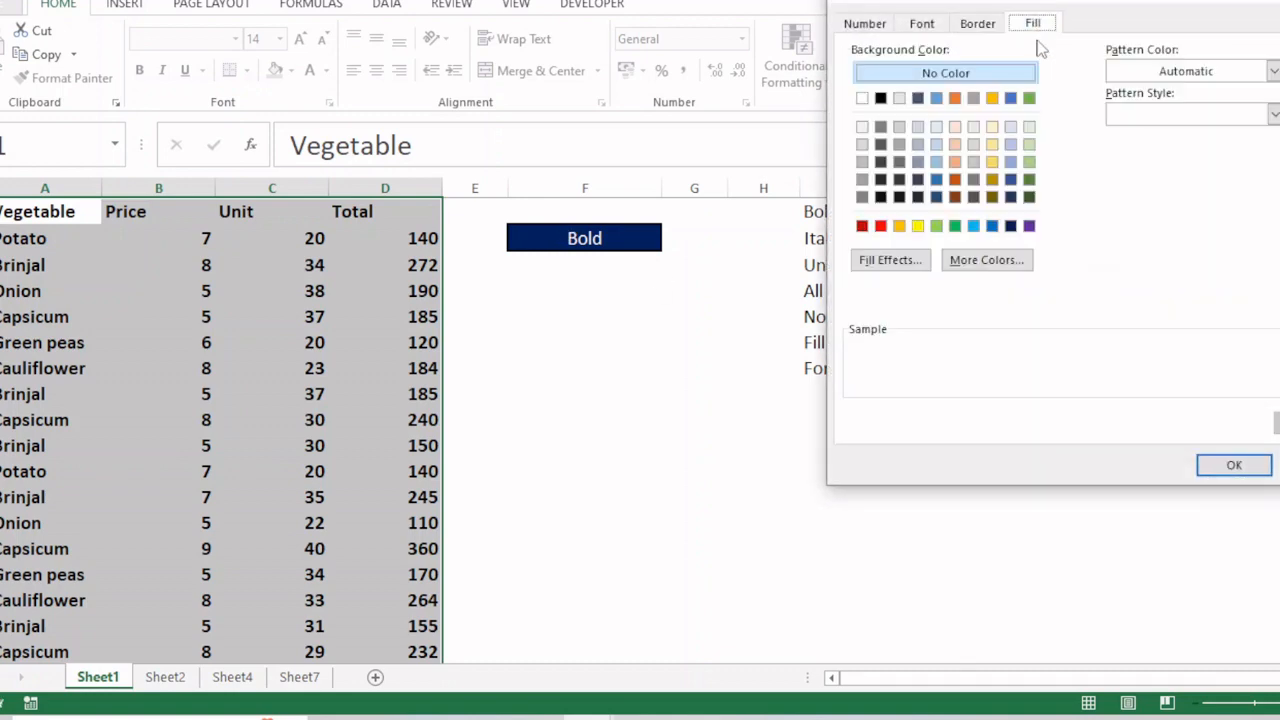
pyautogui.click(955, 179)
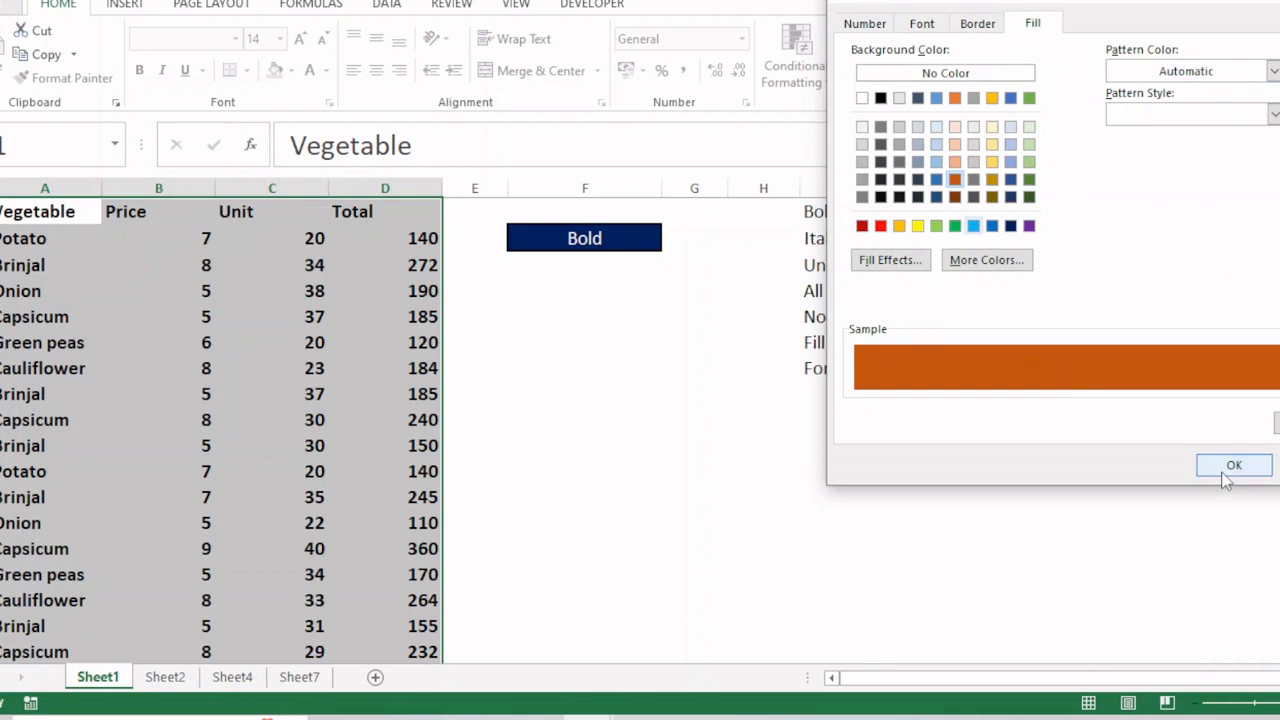
pyautogui.click(936, 161)
pyautogui.click(1226, 466)
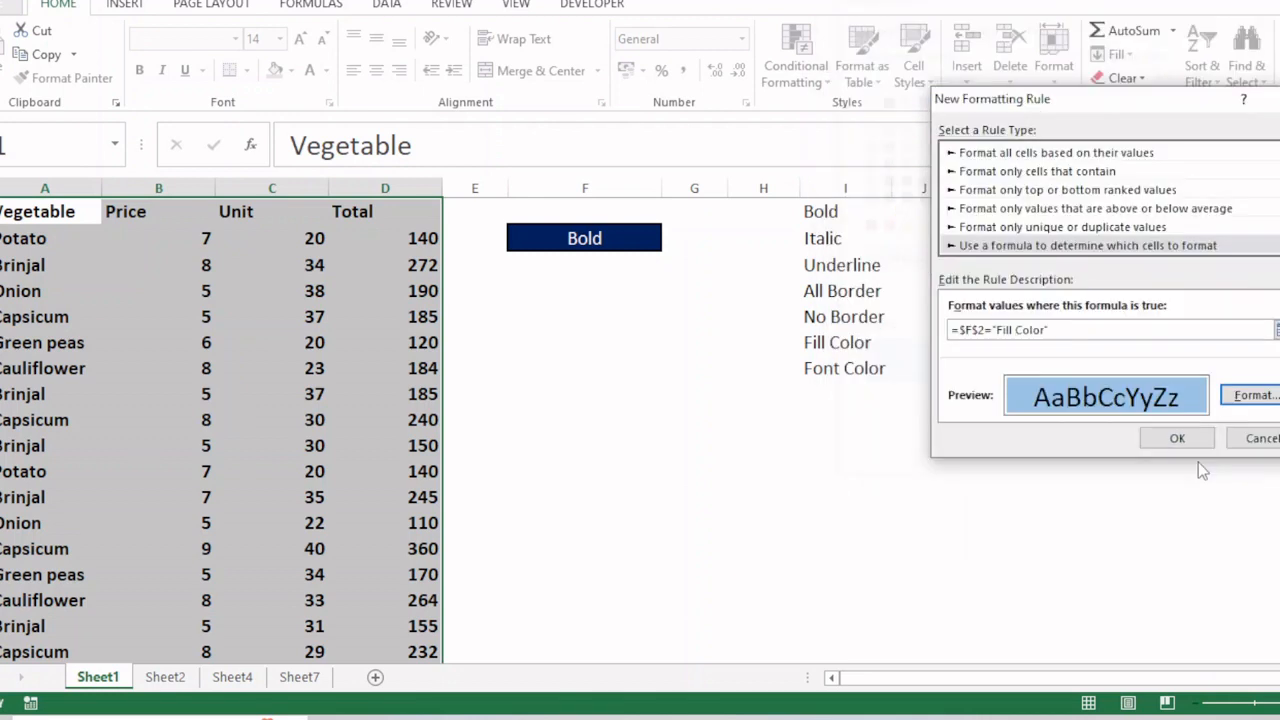
pyautogui.click(1175, 436)
# Step: Start a new formula-based conditional formatting rule for the selected table with the formula =$F$2="Font Color"
pyautogui.press('alt')
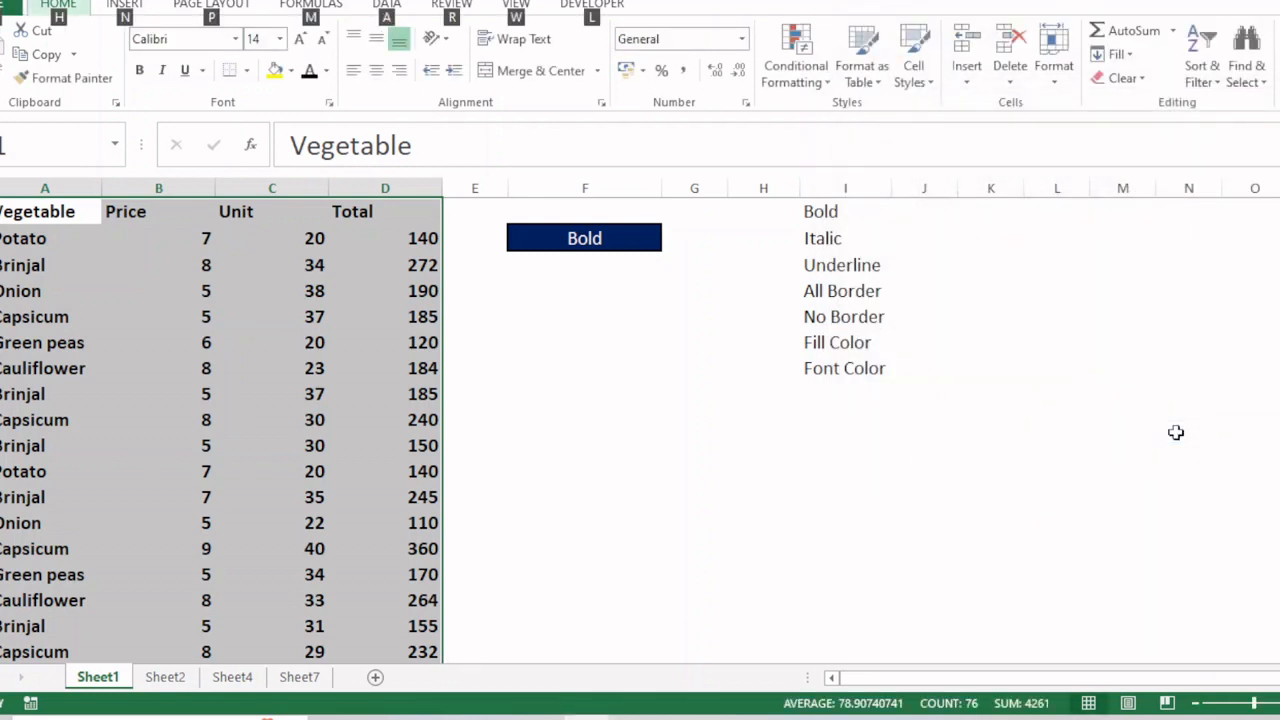
pyautogui.press('h')
pyautogui.press('l')
pyautogui.press('n')
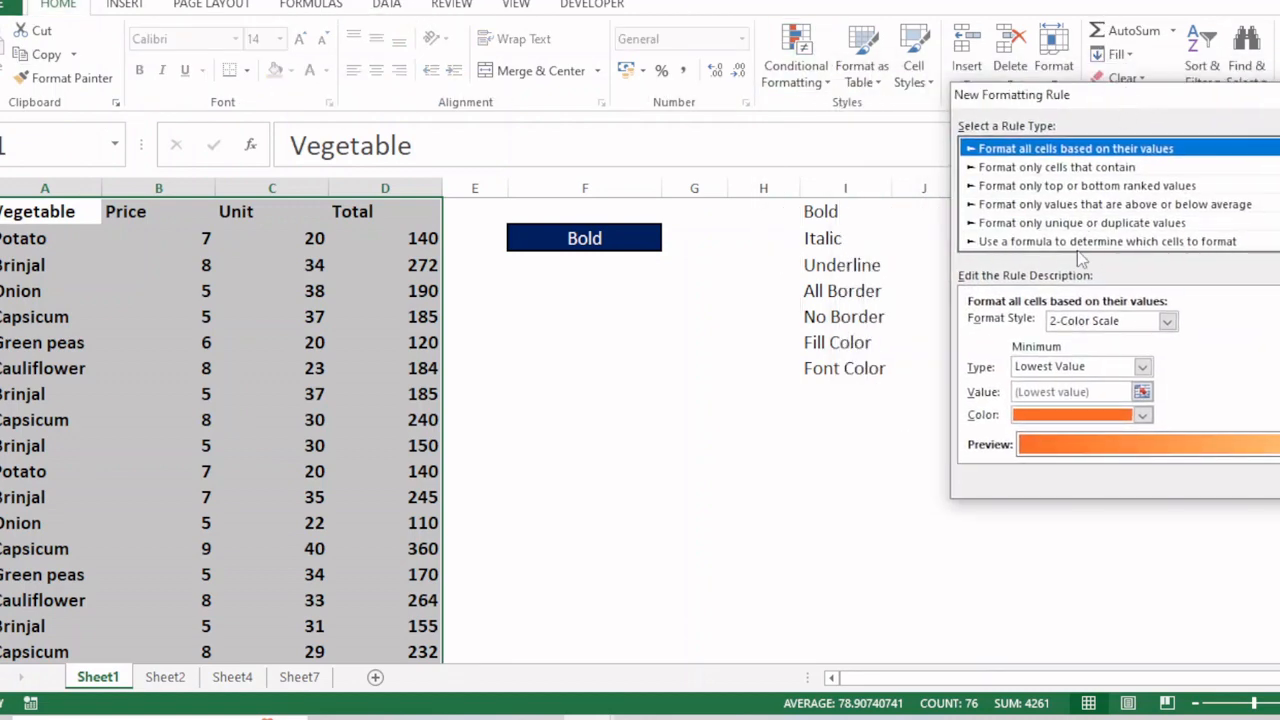
pyautogui.click(1077, 247)
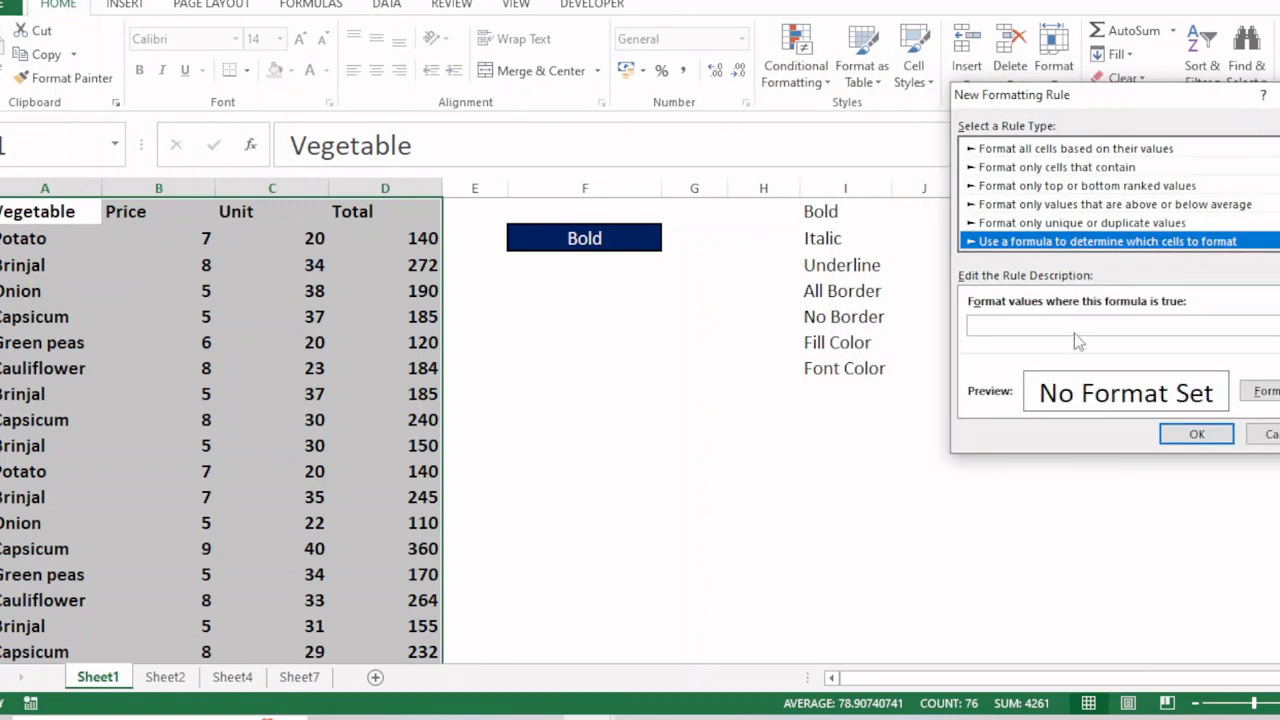
pyautogui.click(1075, 326)
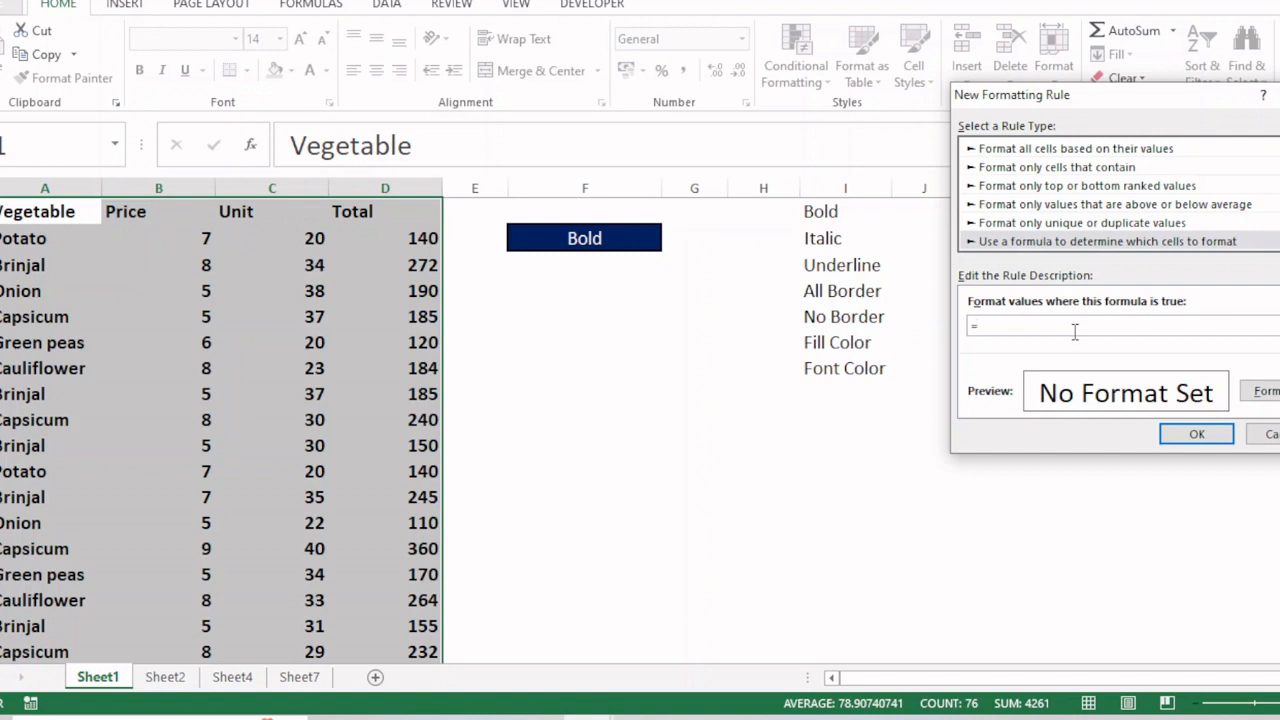
pyautogui.write('=')
pyautogui.click(620, 238)
pyautogui.write('="Font Color')
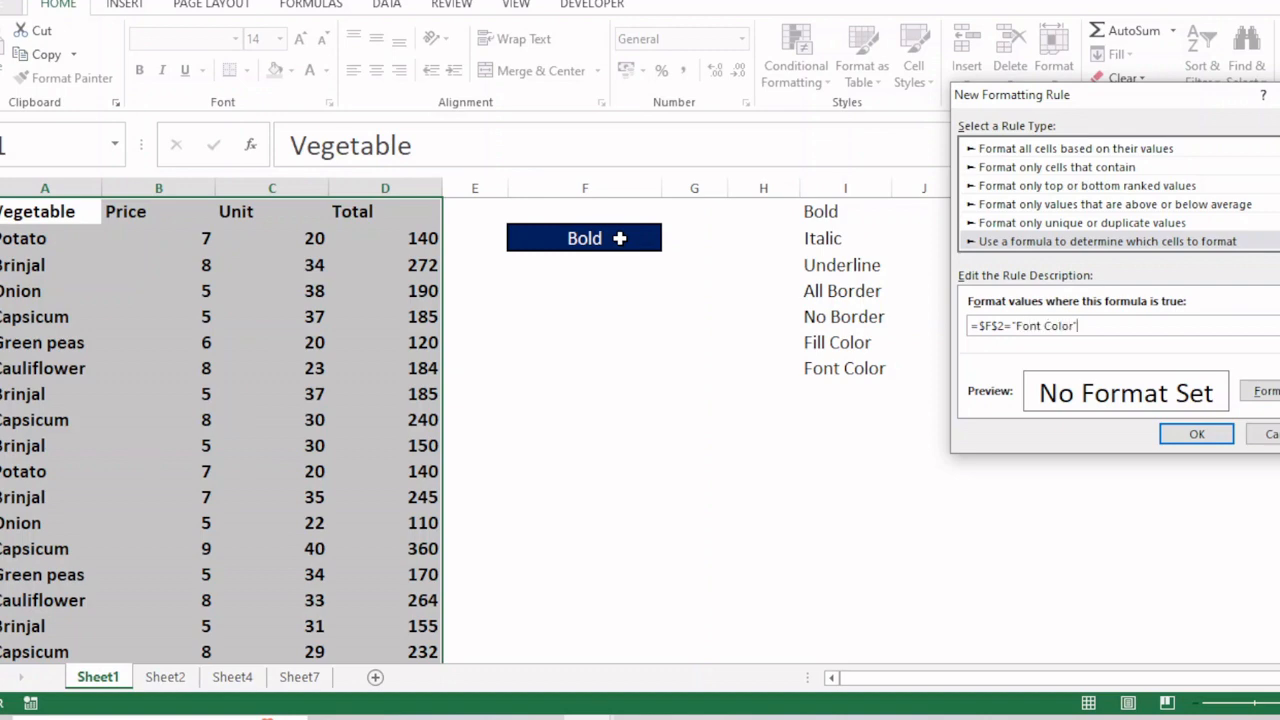
# Step: Set the Font Color rule's font color to green and apply the rule to the table
pyautogui.click(1265, 391)
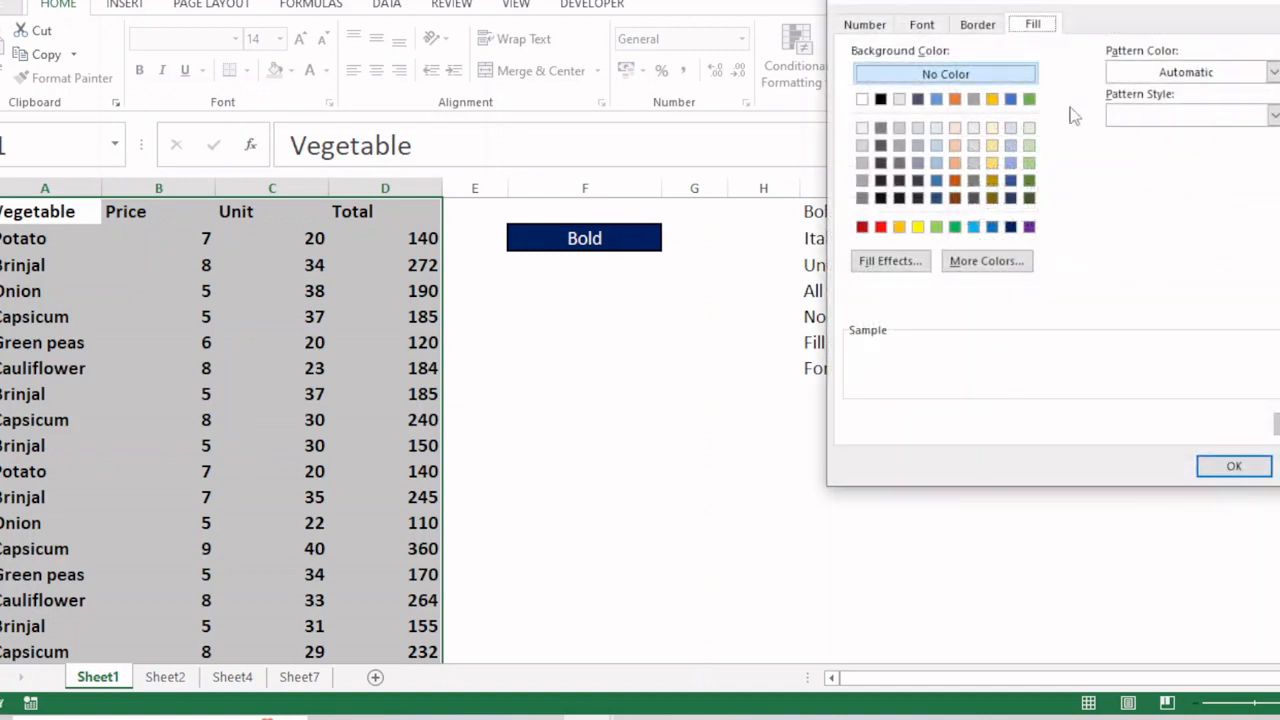
pyautogui.click(920, 24)
pyautogui.click(1170, 196)
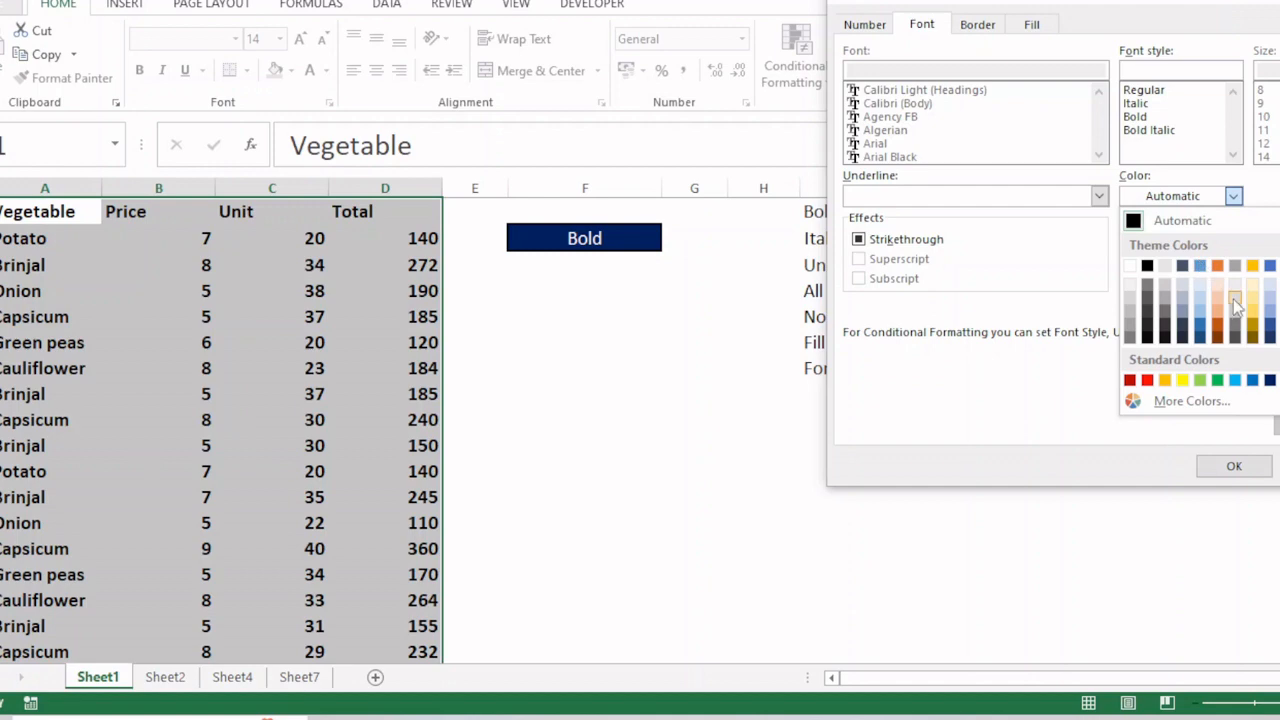
pyautogui.click(1278, 325)
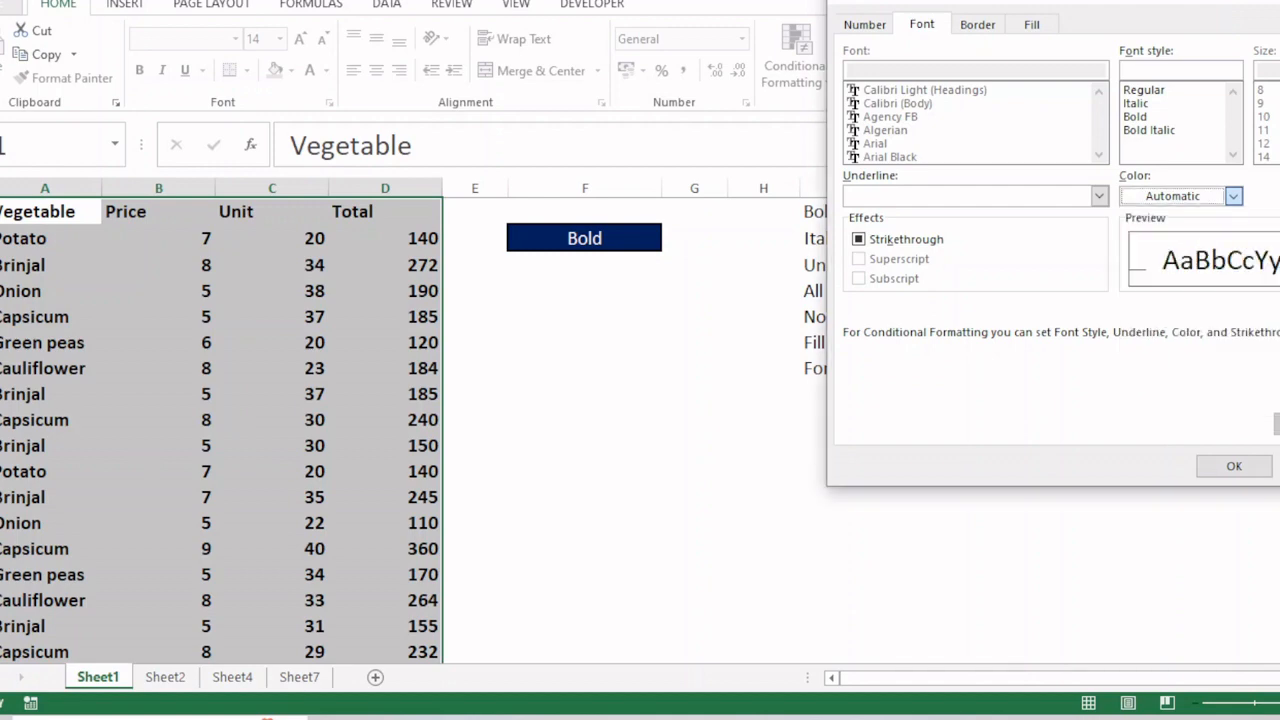
pyautogui.click(1238, 479)
pyautogui.click(1180, 430)
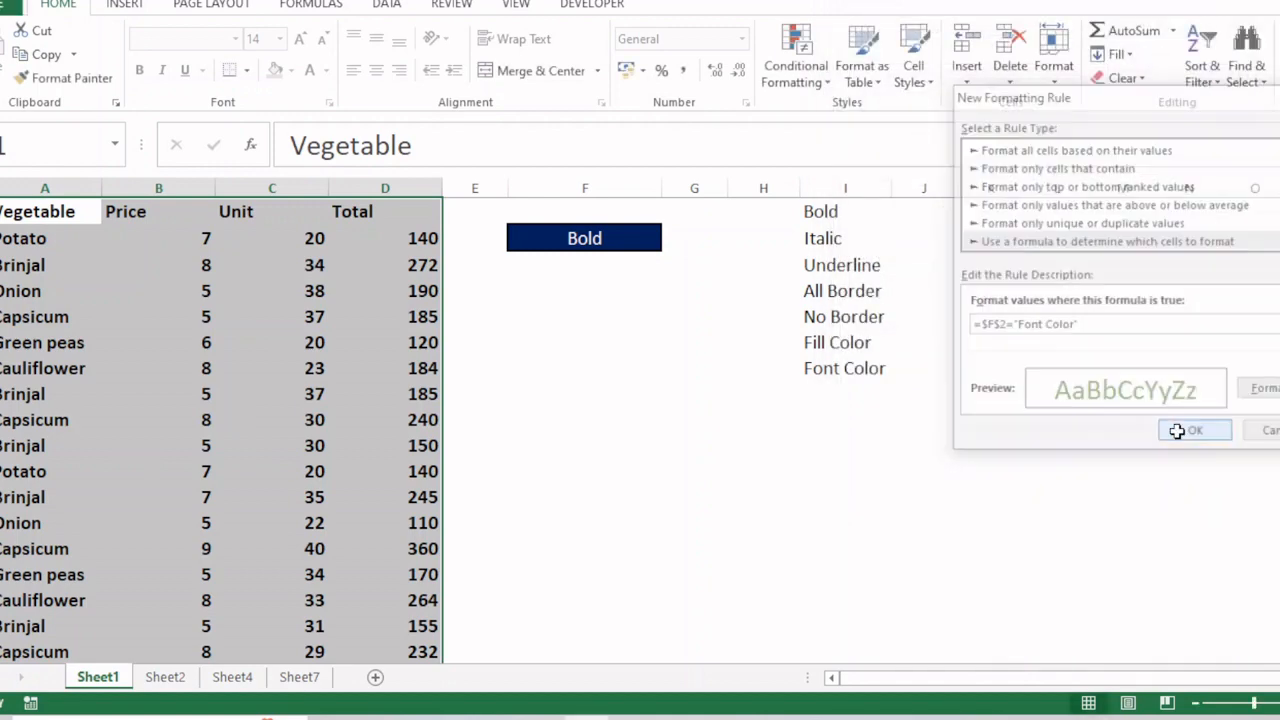
# Step: Test the F2 drop-down by choosing Bold, Italic, Underline, All Border, No Border, Fill Color and Font Color in turn
pyautogui.click(614, 328)
pyautogui.click(615, 238)
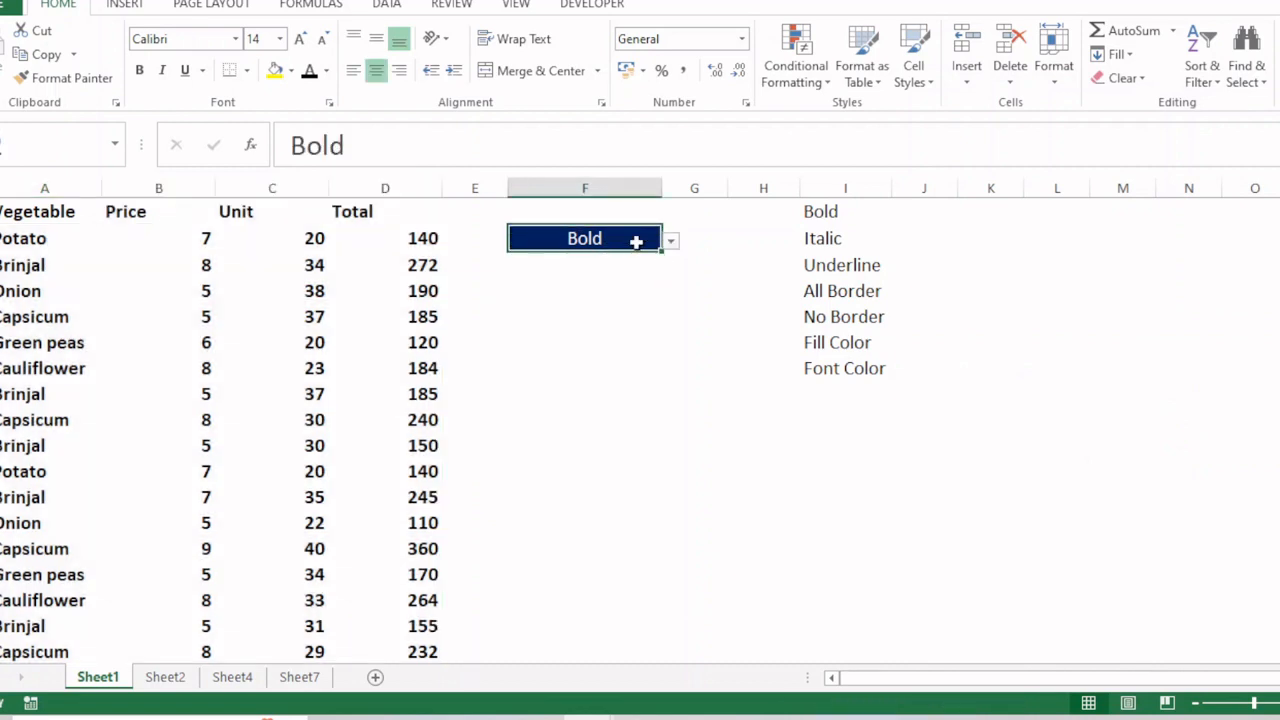
pyautogui.click(671, 243)
pyautogui.click(560, 258)
pyautogui.click(667, 243)
pyautogui.click(610, 272)
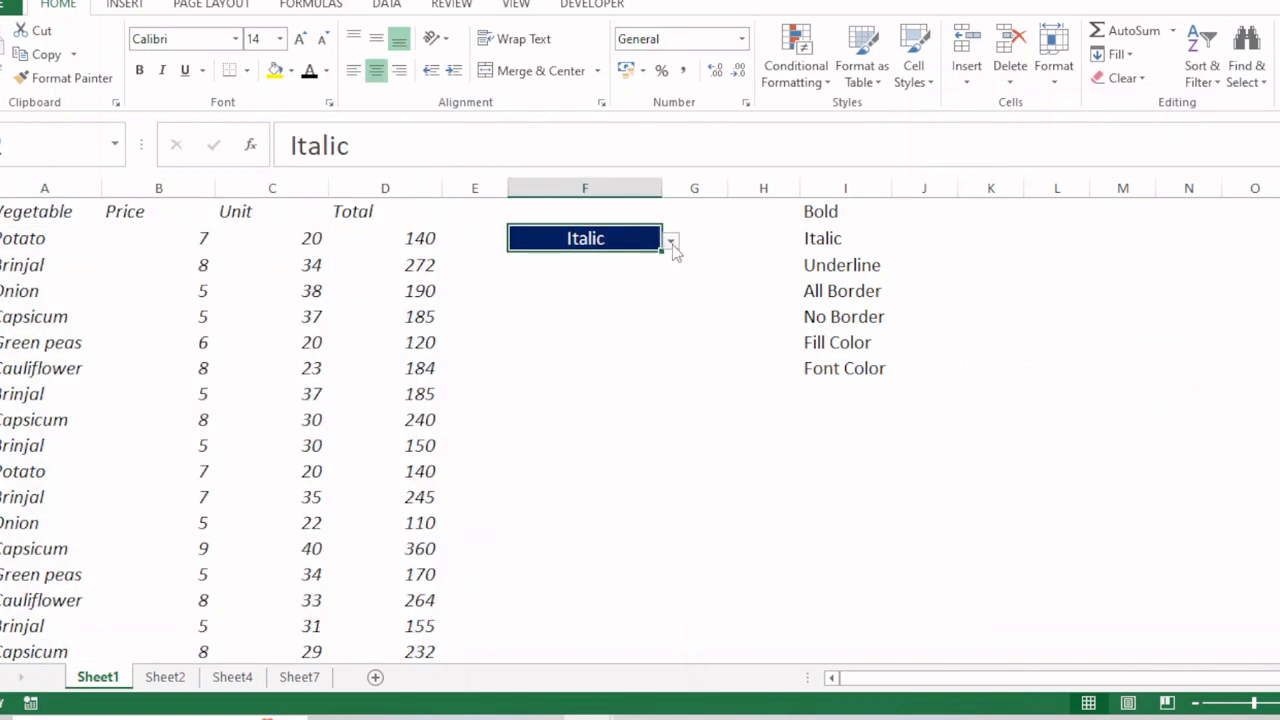
pyautogui.click(670, 243)
pyautogui.click(617, 286)
pyautogui.click(671, 243)
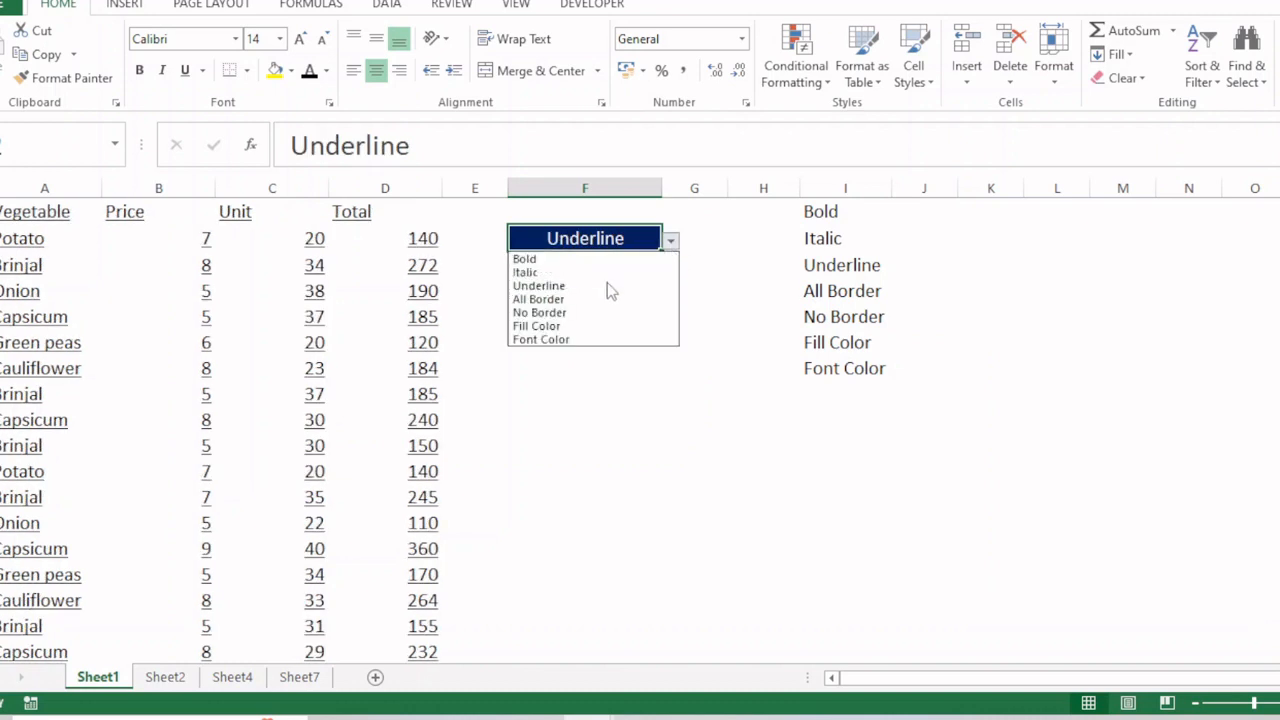
pyautogui.click(605, 294)
pyautogui.click(671, 243)
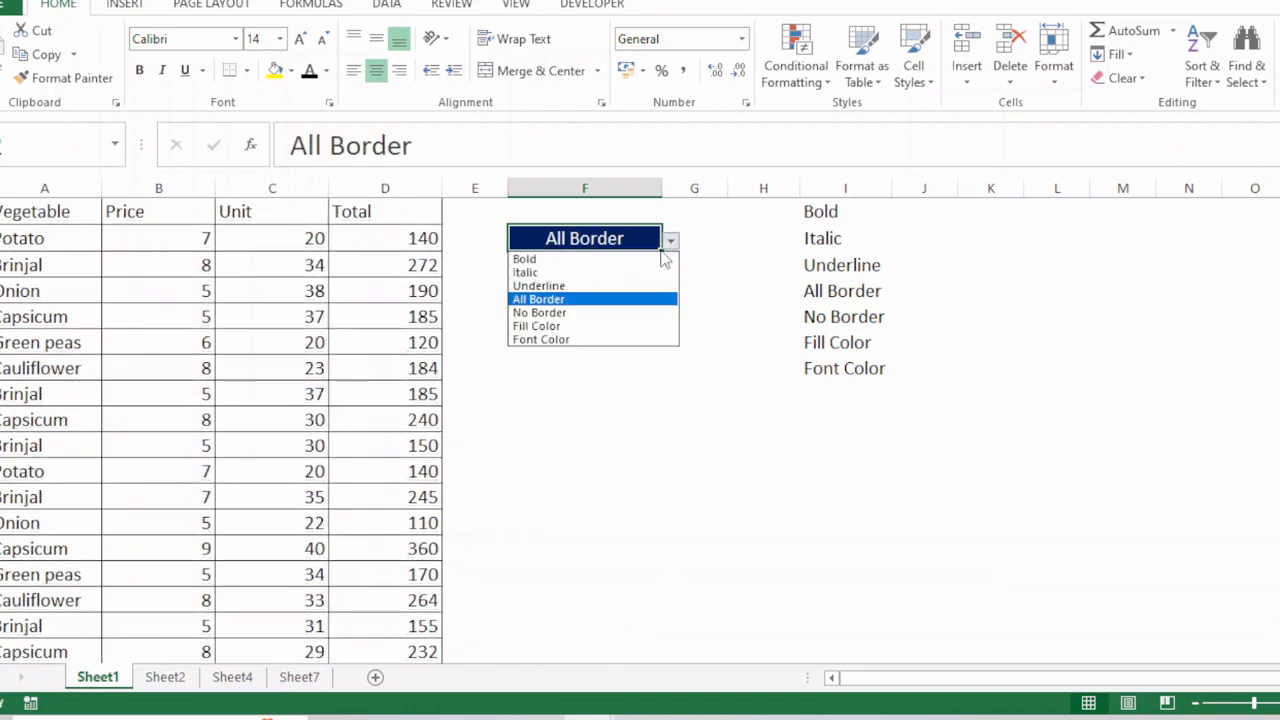
pyautogui.click(566, 310)
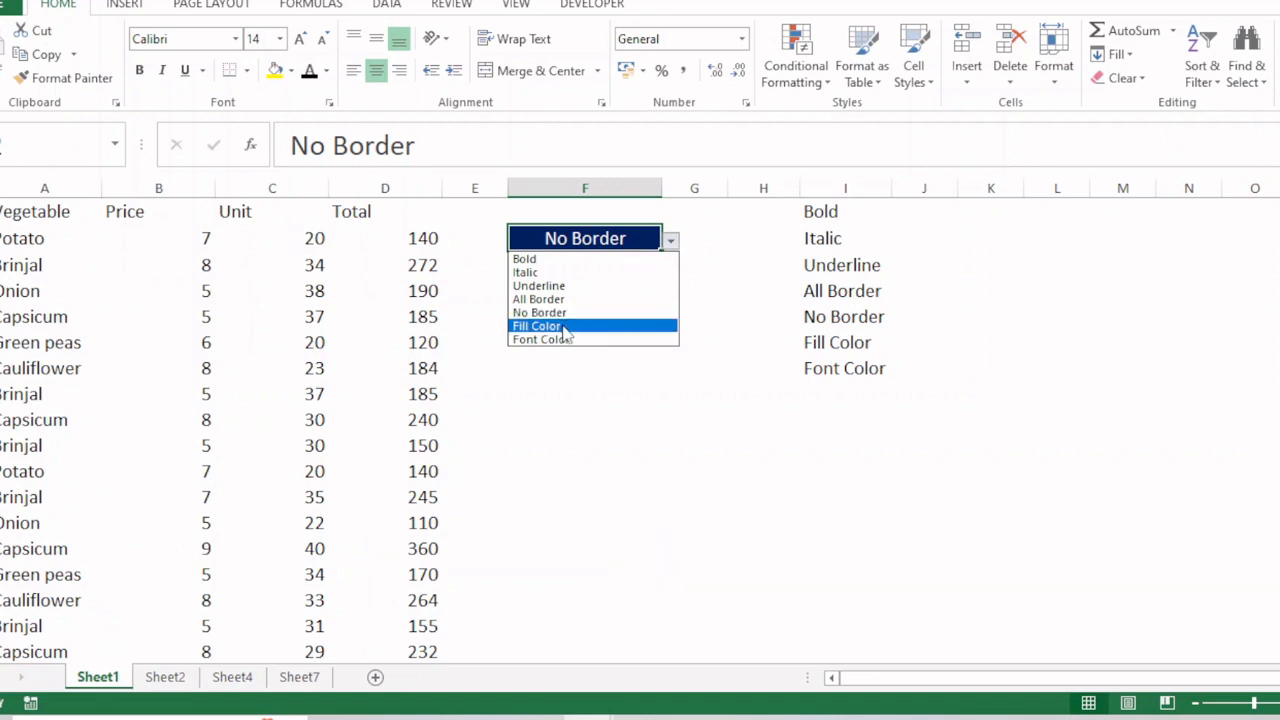
pyautogui.click(560, 326)
pyautogui.click(670, 241)
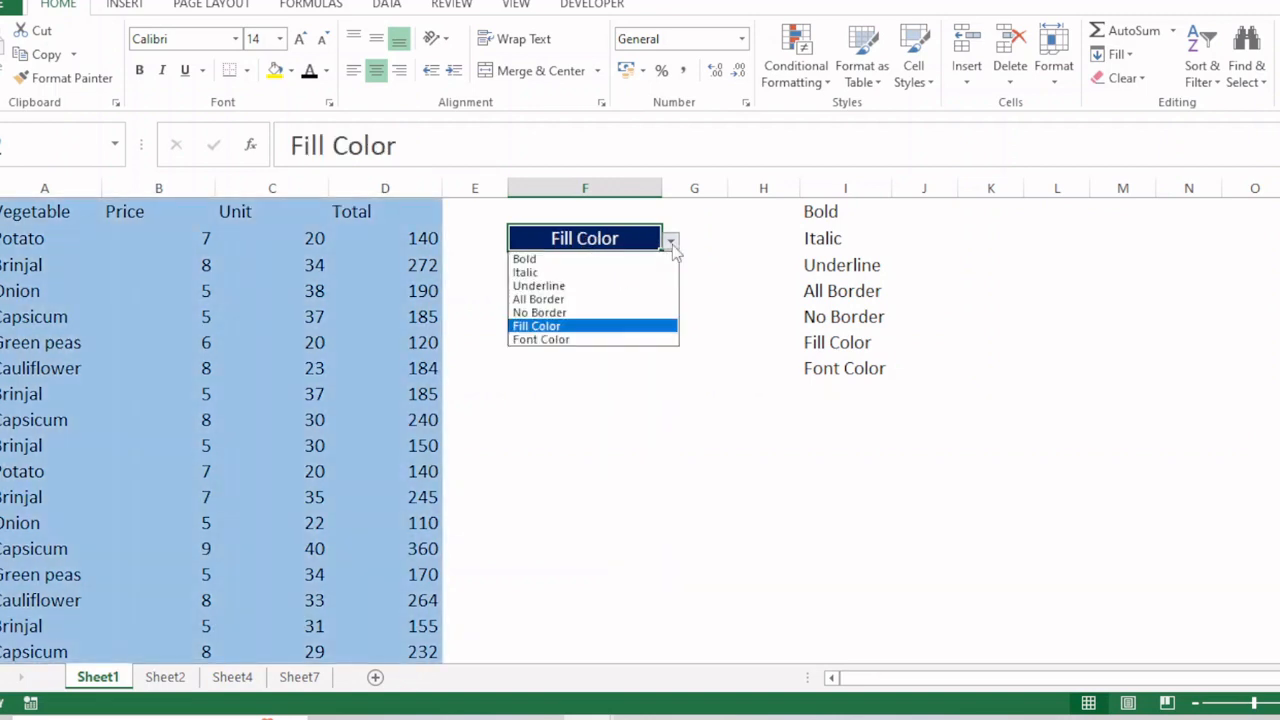
pyautogui.click(566, 340)
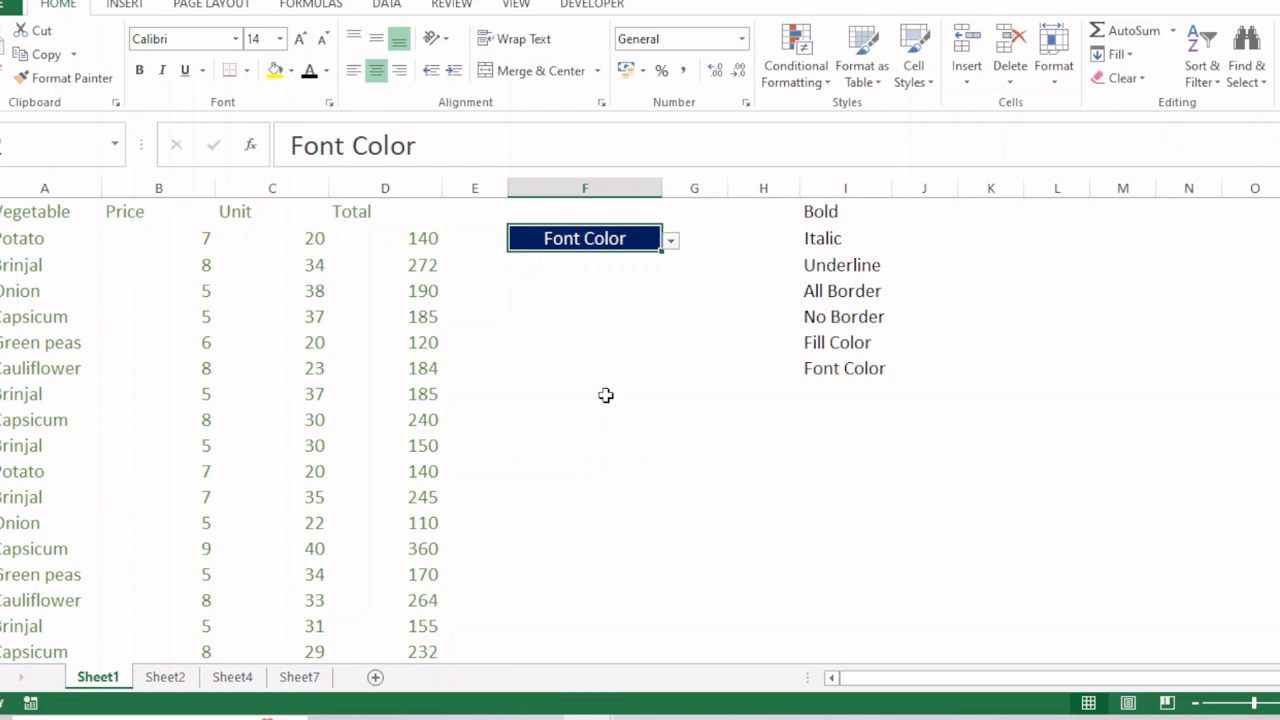
# Step: Copy the Vegetable column A1:A19 from Sheet2 into cell A1 of a new worksheet
pyautogui.hotkey('ctrl', 'pagedown')
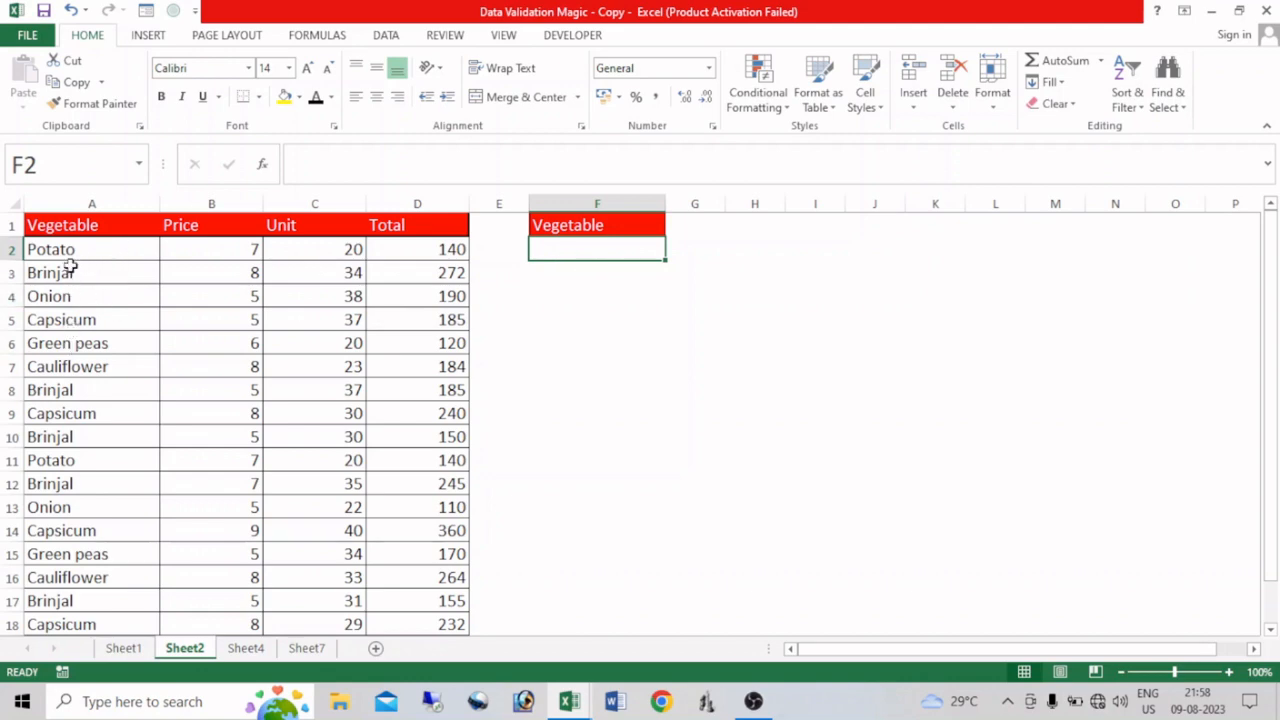
pyautogui.moveTo(46, 229); pyautogui.dragTo(34, 671)
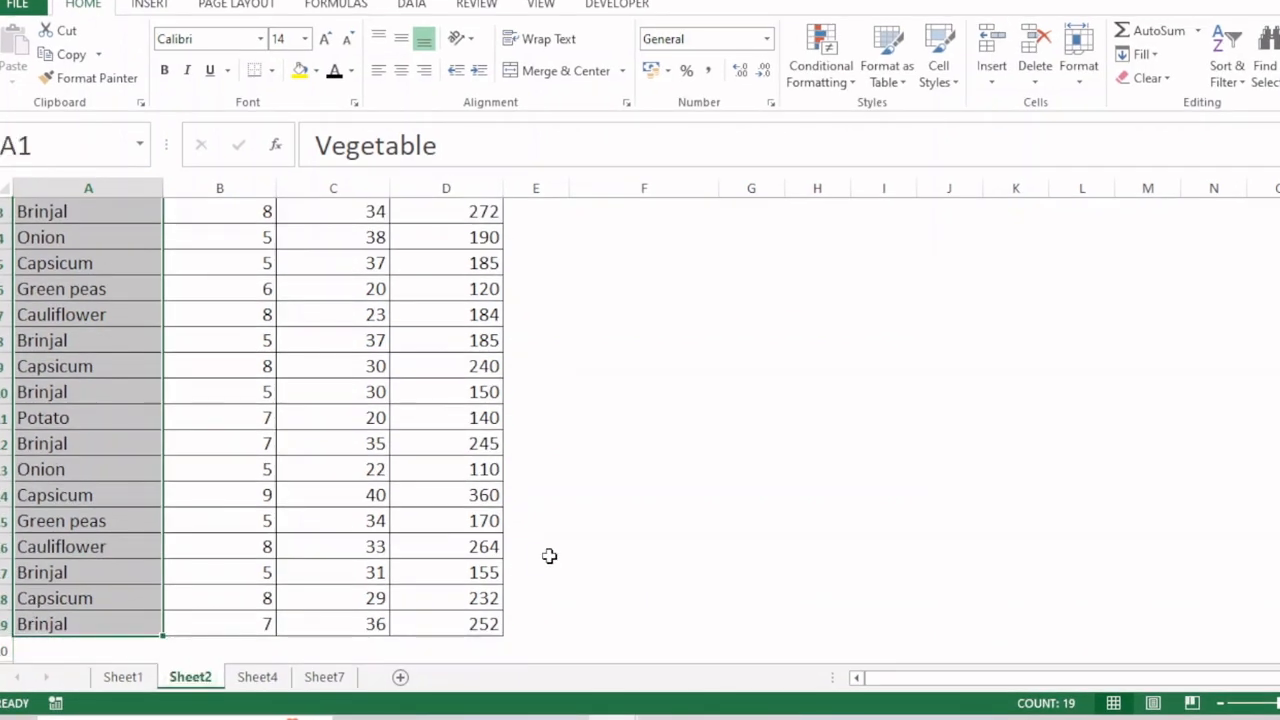
pyautogui.hotkey('ctrl', 'c')
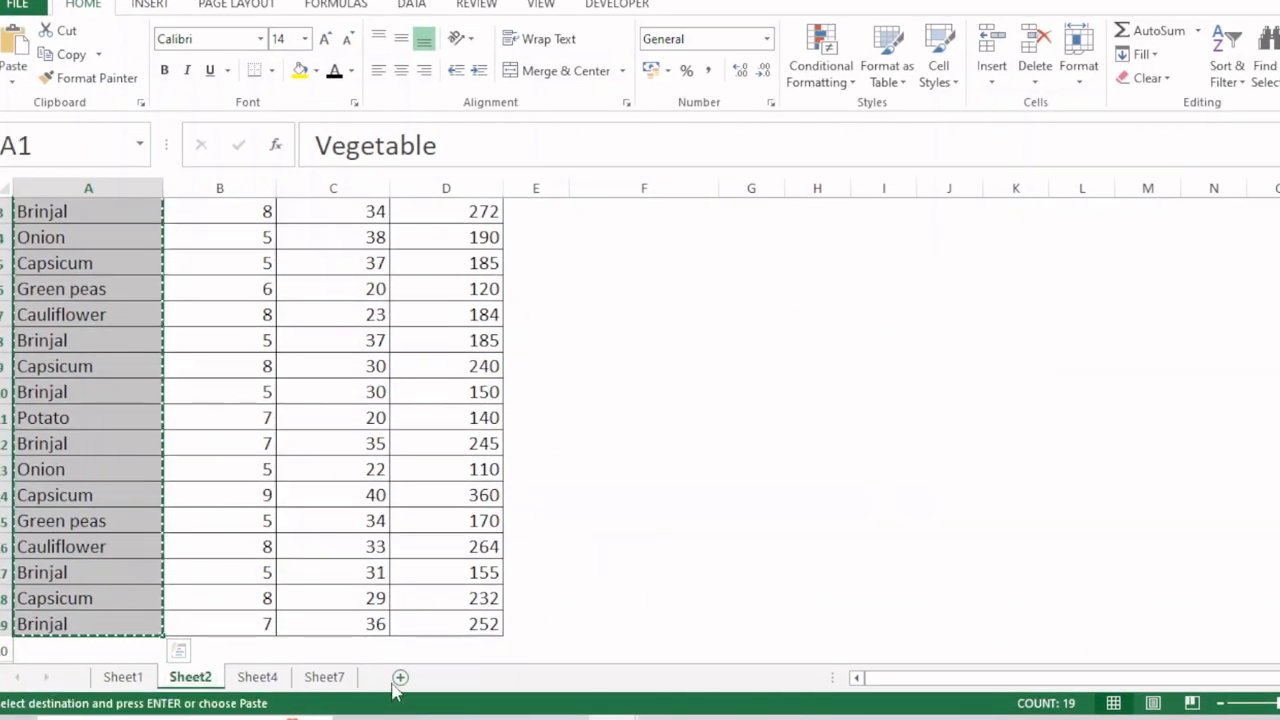
pyautogui.click(400, 677)
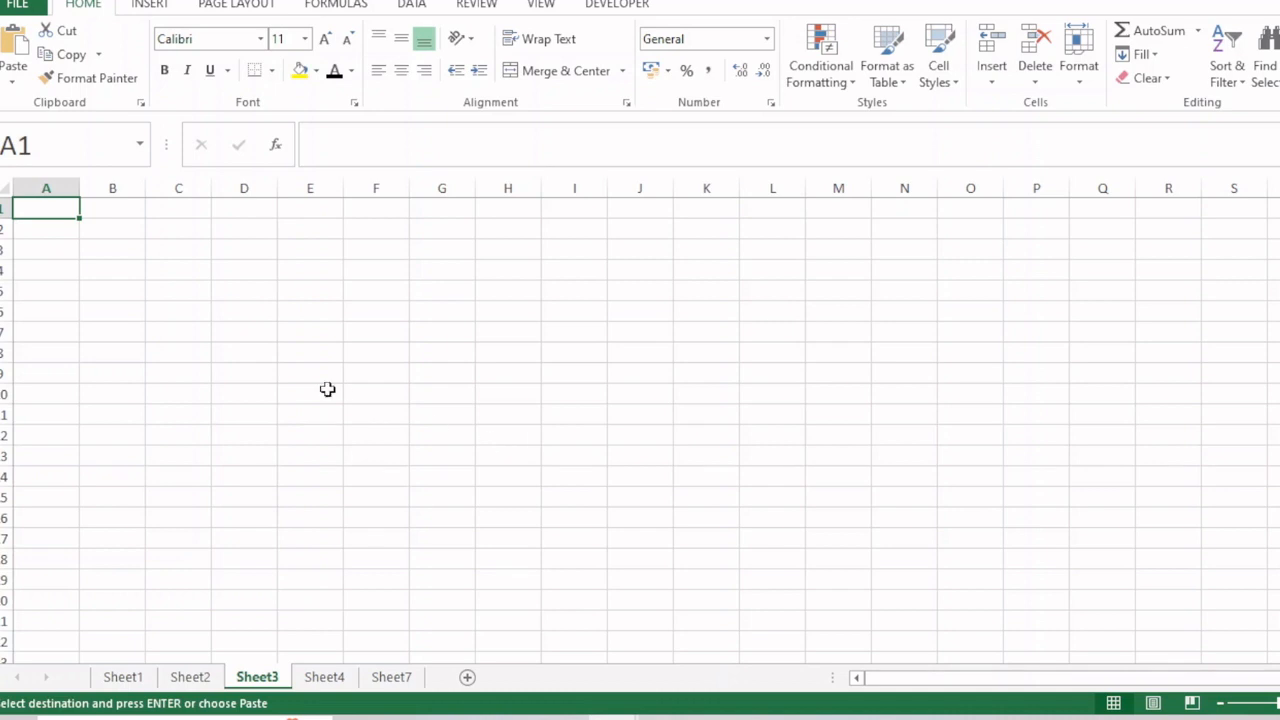
pyautogui.hotkey('ctrl', 'v')
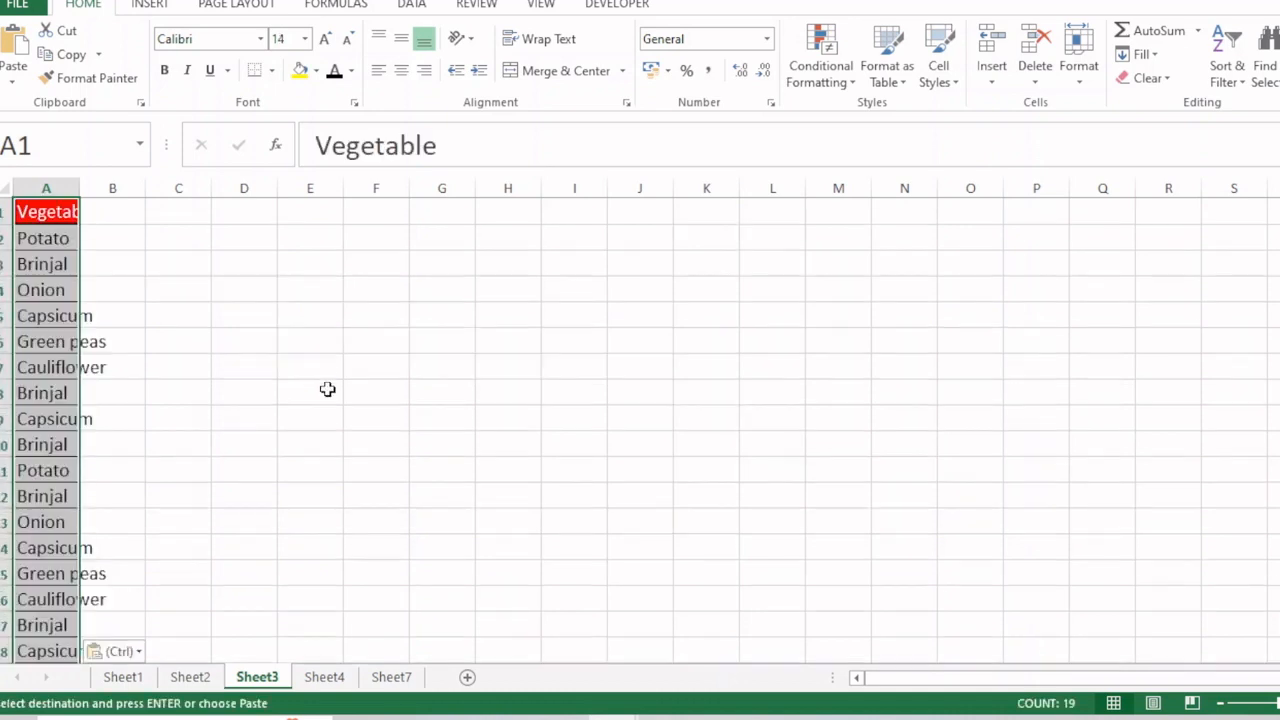
# Step: Remove the duplicate entries from the pasted Vegetable column, treating the first row as a header
pyautogui.click(411, 6)
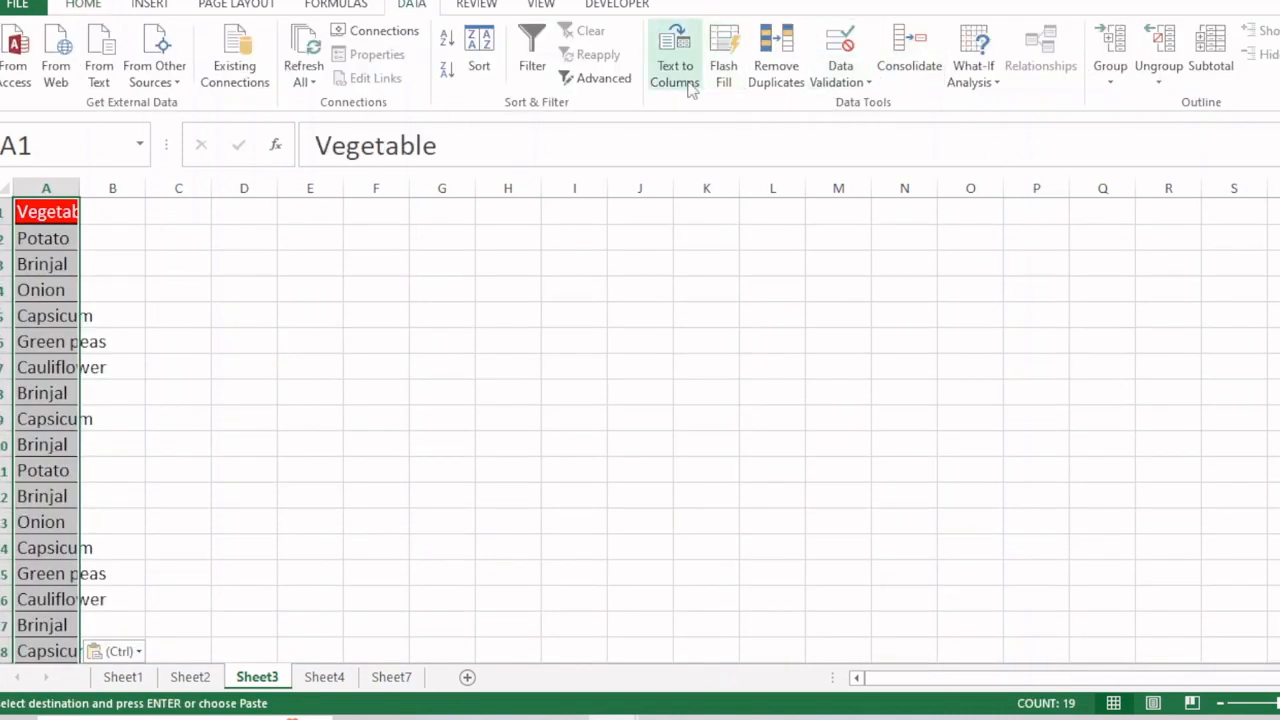
pyautogui.click(780, 78)
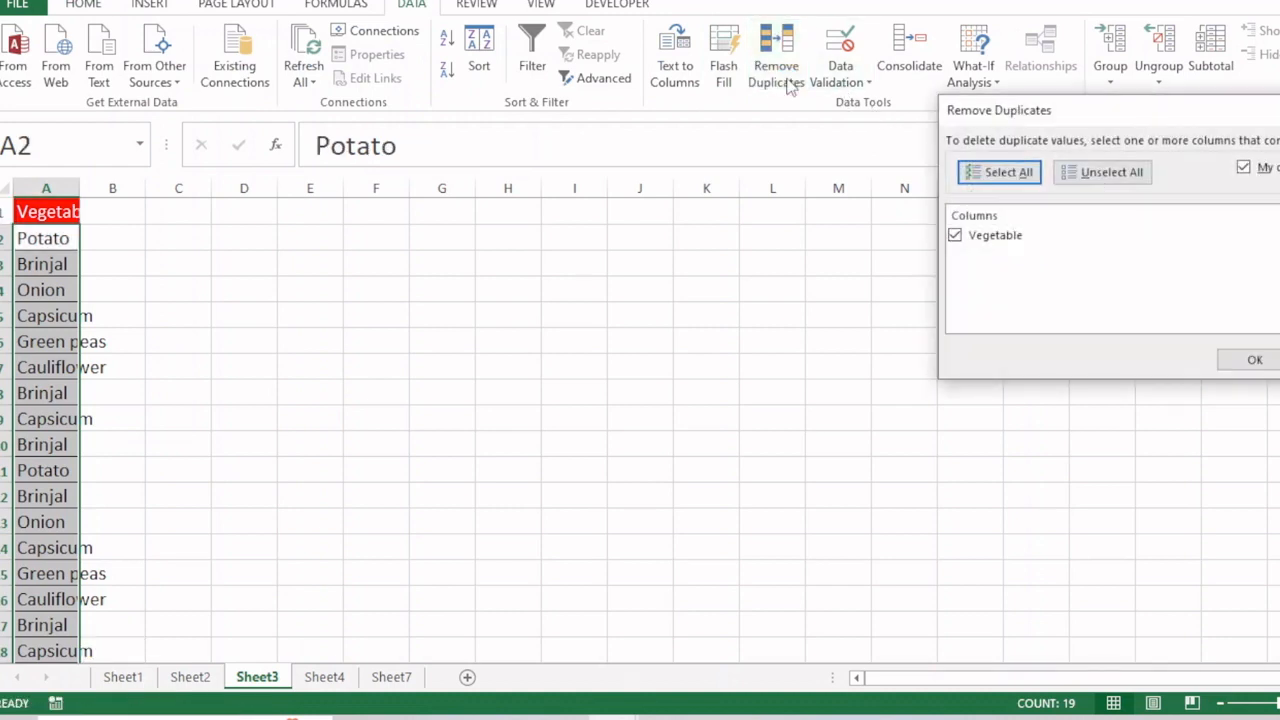
pyautogui.click(1255, 362)
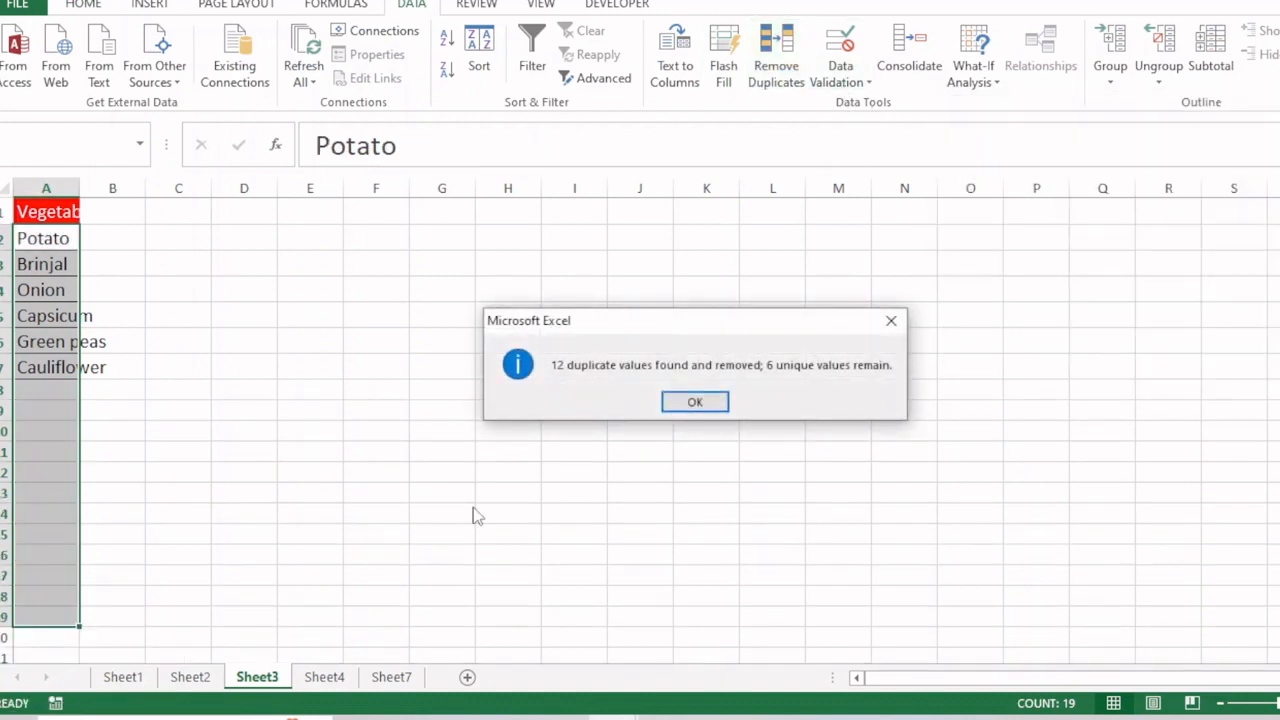
pyautogui.press('Return')
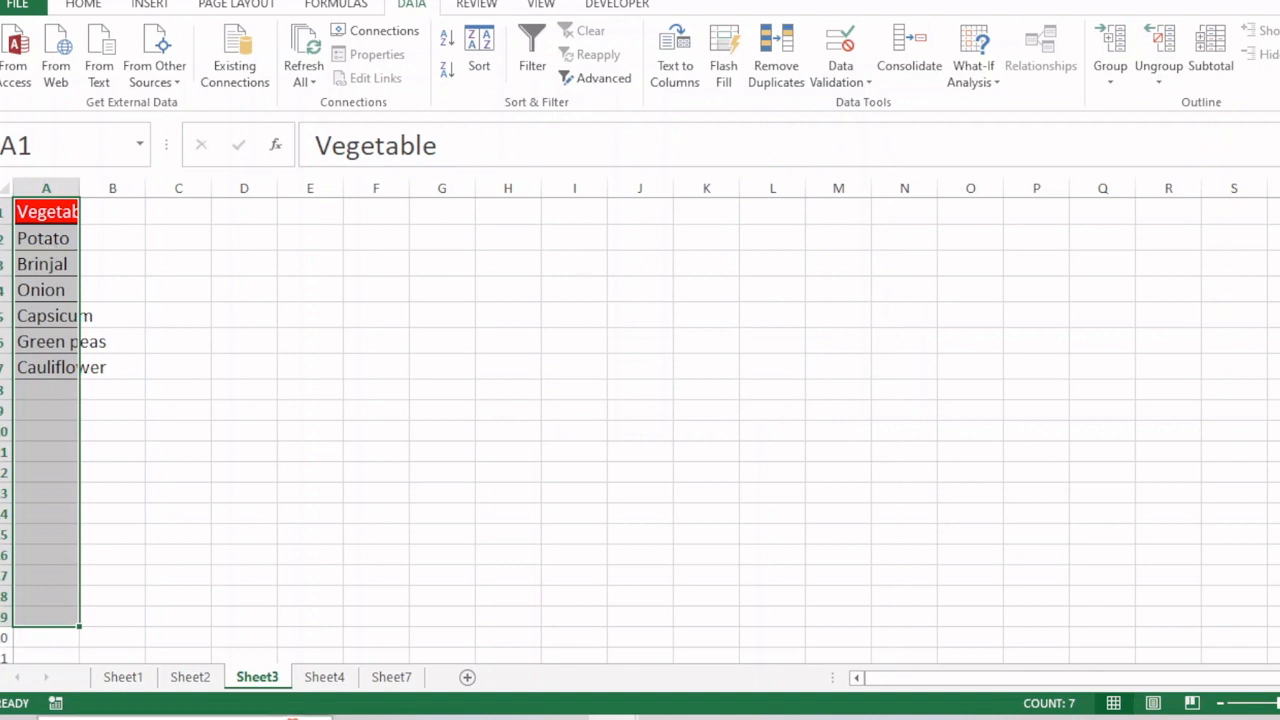
# Step: Start a data validation rule for cell F2 on Sheet2 that allows a List
pyautogui.click(190, 677)
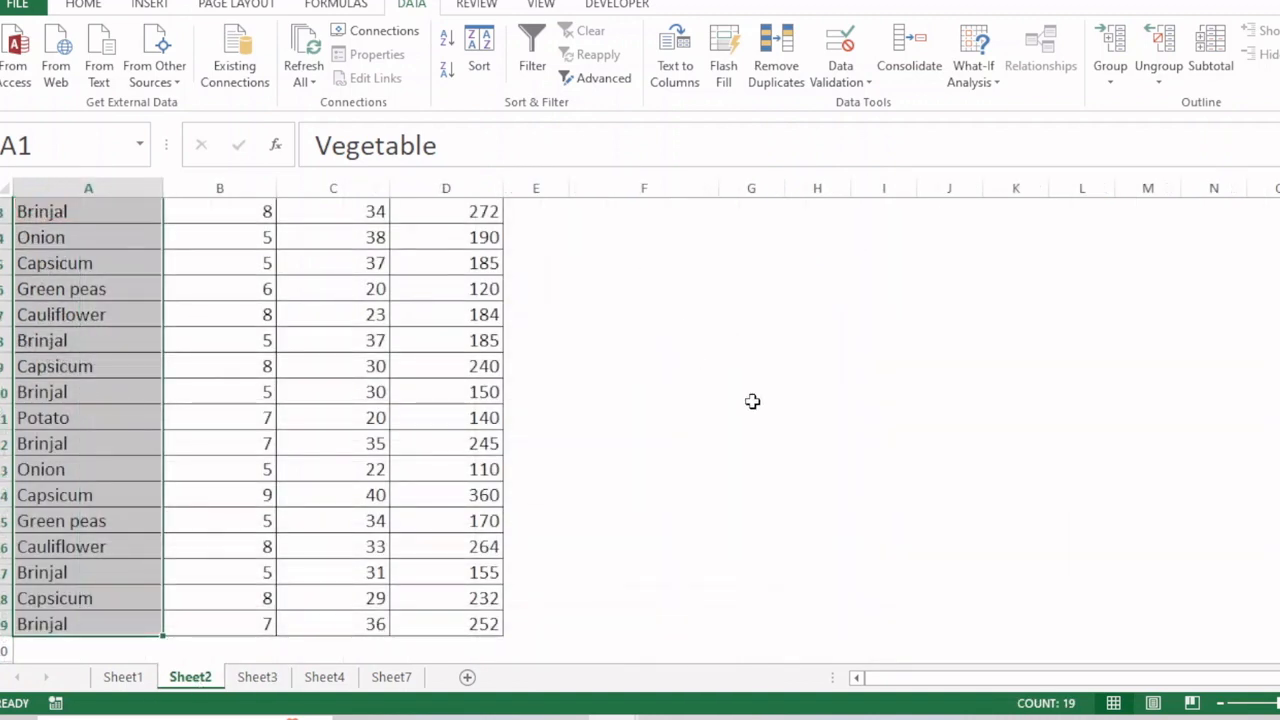
pyautogui.hotkey('ctrl', 'Home')
pyautogui.click(600, 237)
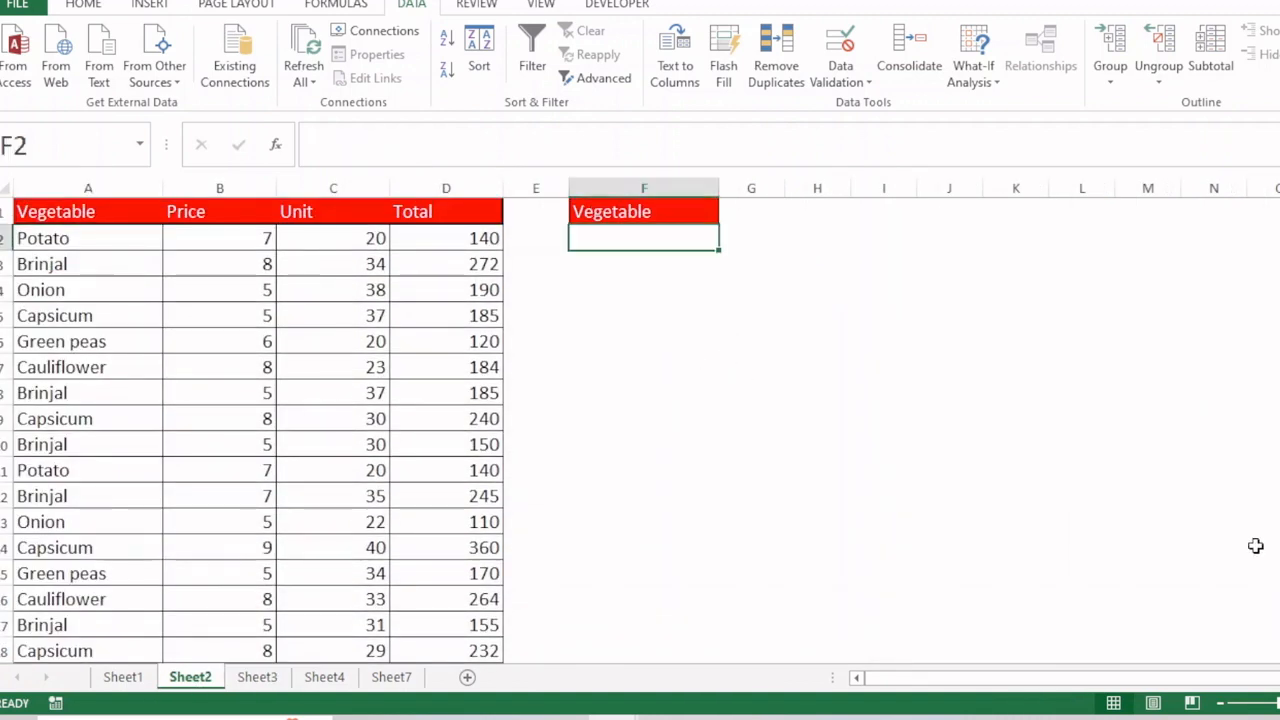
pyautogui.hotkey('alt', 'a')
pyautogui.press('v')
pyautogui.press('v')
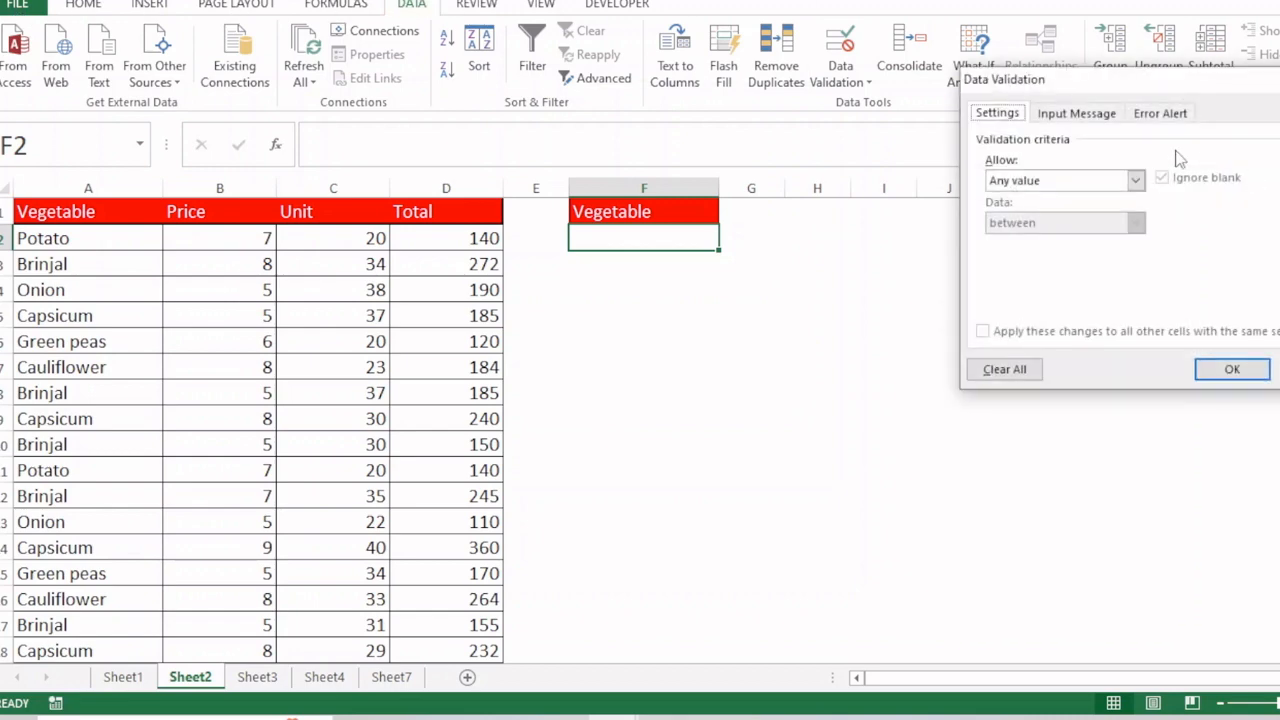
pyautogui.click(1133, 180)
pyautogui.click(1014, 241)
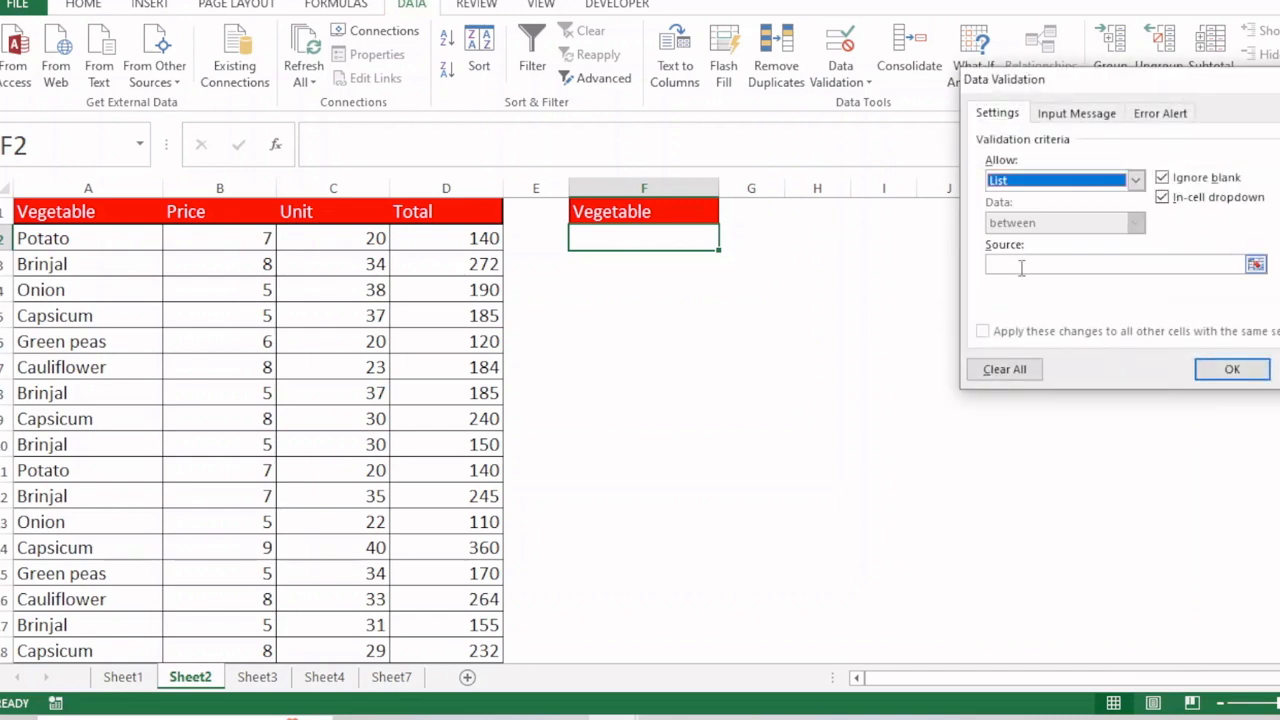
# Step: Set the list source to =Sheet3!$A$2:$A$7, apply the validation, and choose Potato in F2
pyautogui.click(1021, 264)
pyautogui.click(260, 680)
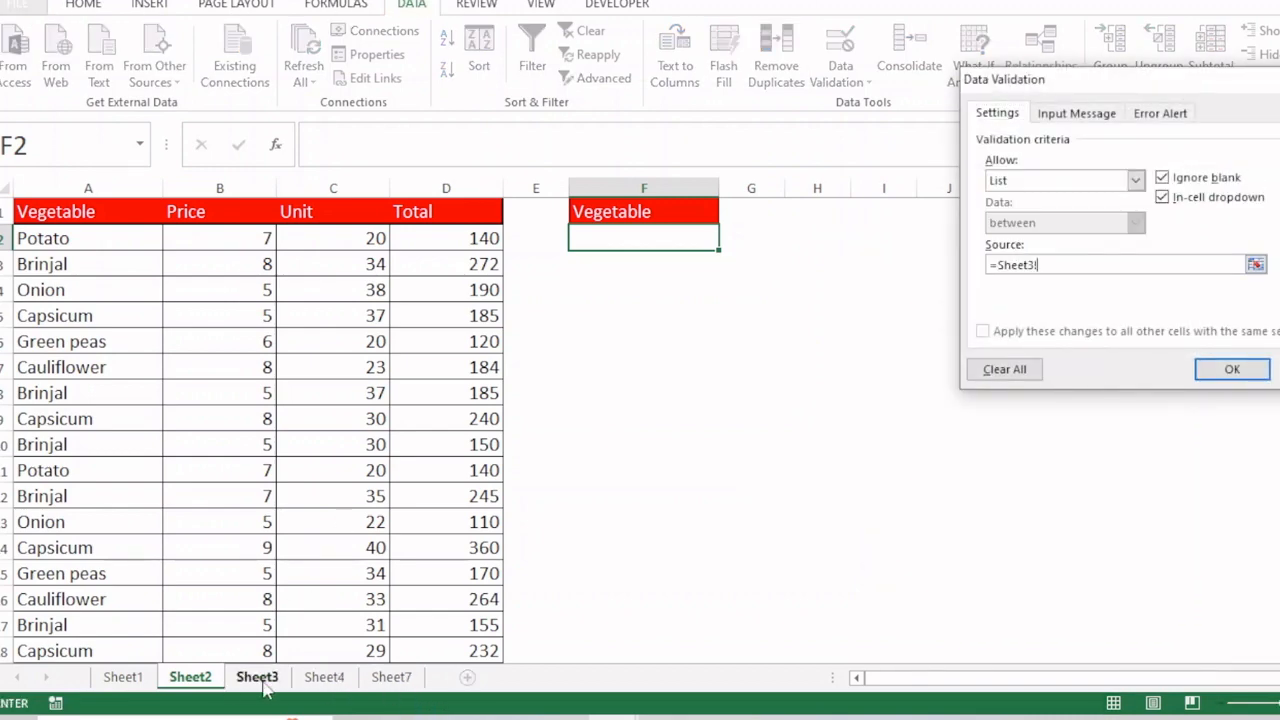
pyautogui.moveTo(70, 249); pyautogui.dragTo(53, 358)
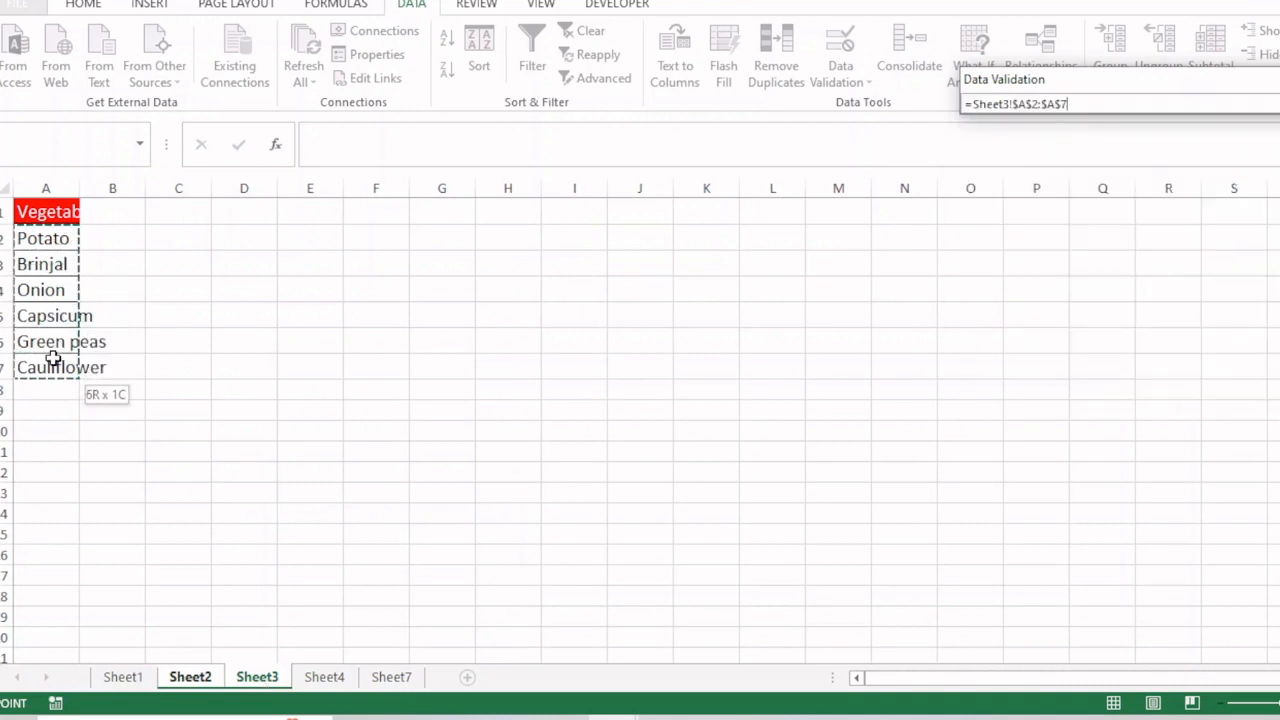
pyautogui.click(1231, 366)
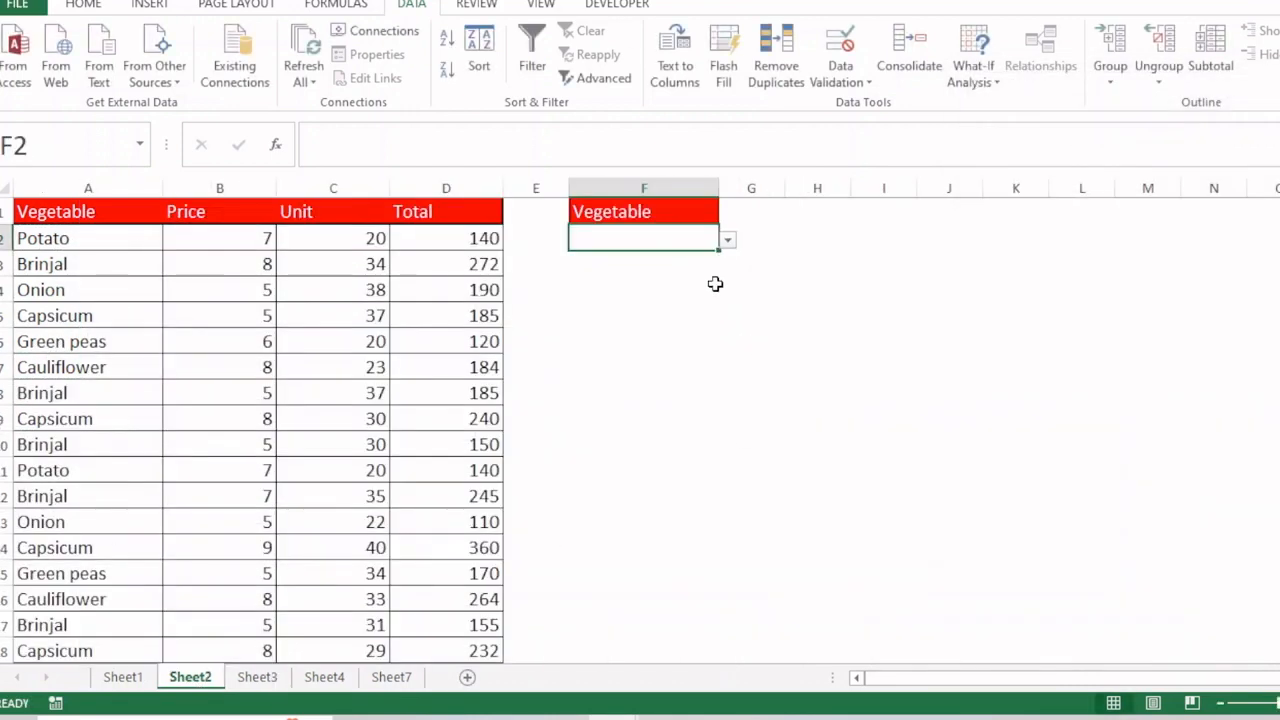
pyautogui.click(727, 240)
pyautogui.click(673, 257)
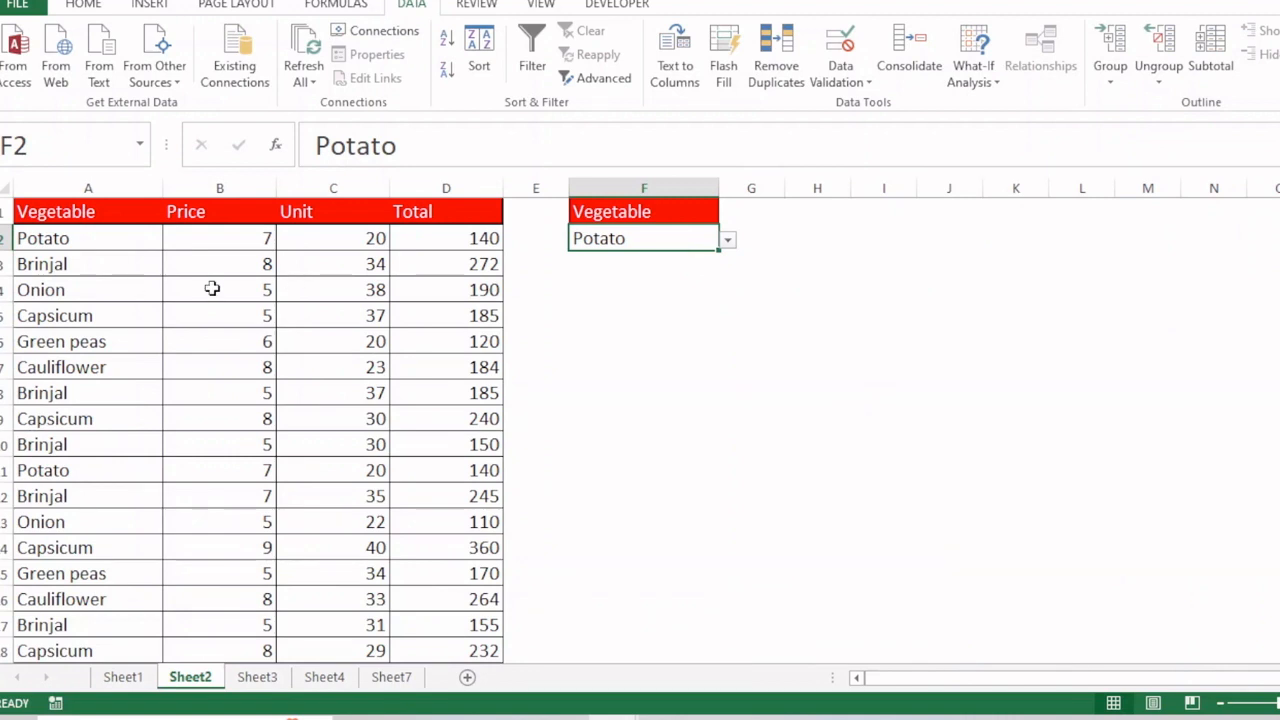
# Step: Start a new conditional formatting rule for the vegetable table data A2:D19 on Sheet2
pyautogui.click(123, 242)
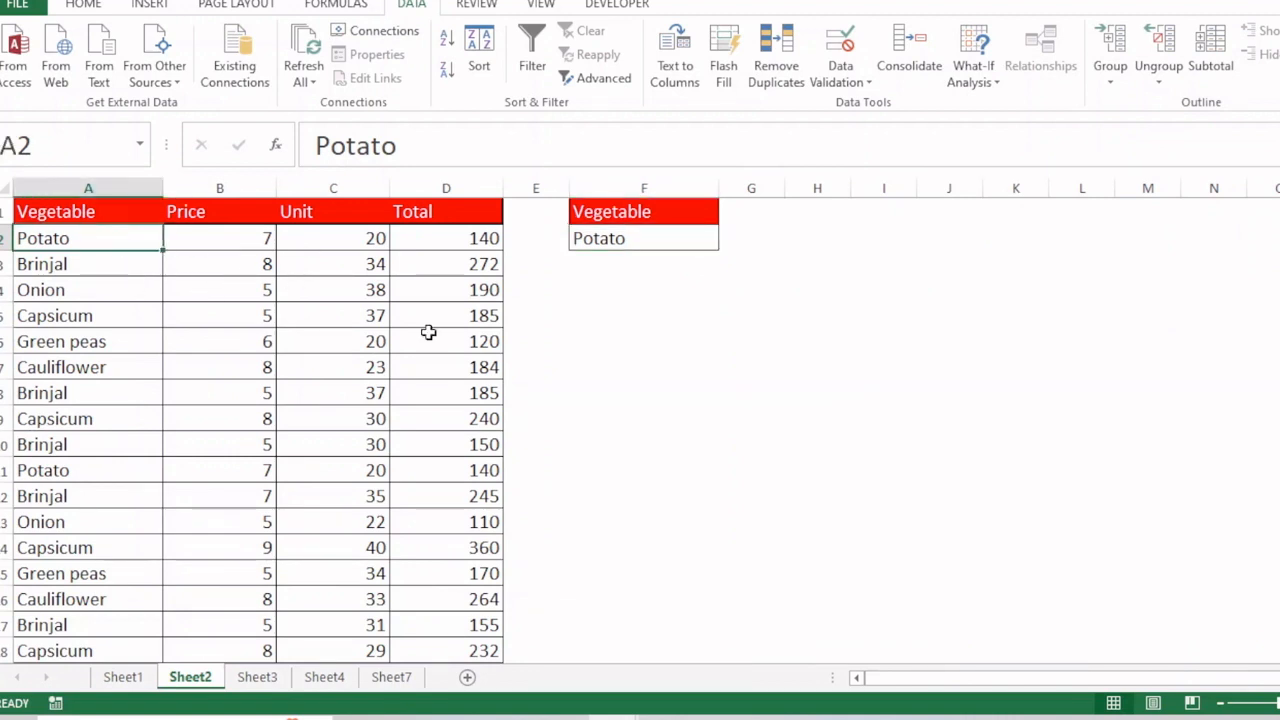
pyautogui.hotkey('shift', 'Right')
pyautogui.hotkey('shift', 'Right')
pyautogui.hotkey('shift', 'Right')
pyautogui.hotkey('ctrl', 'shift', 'Down')
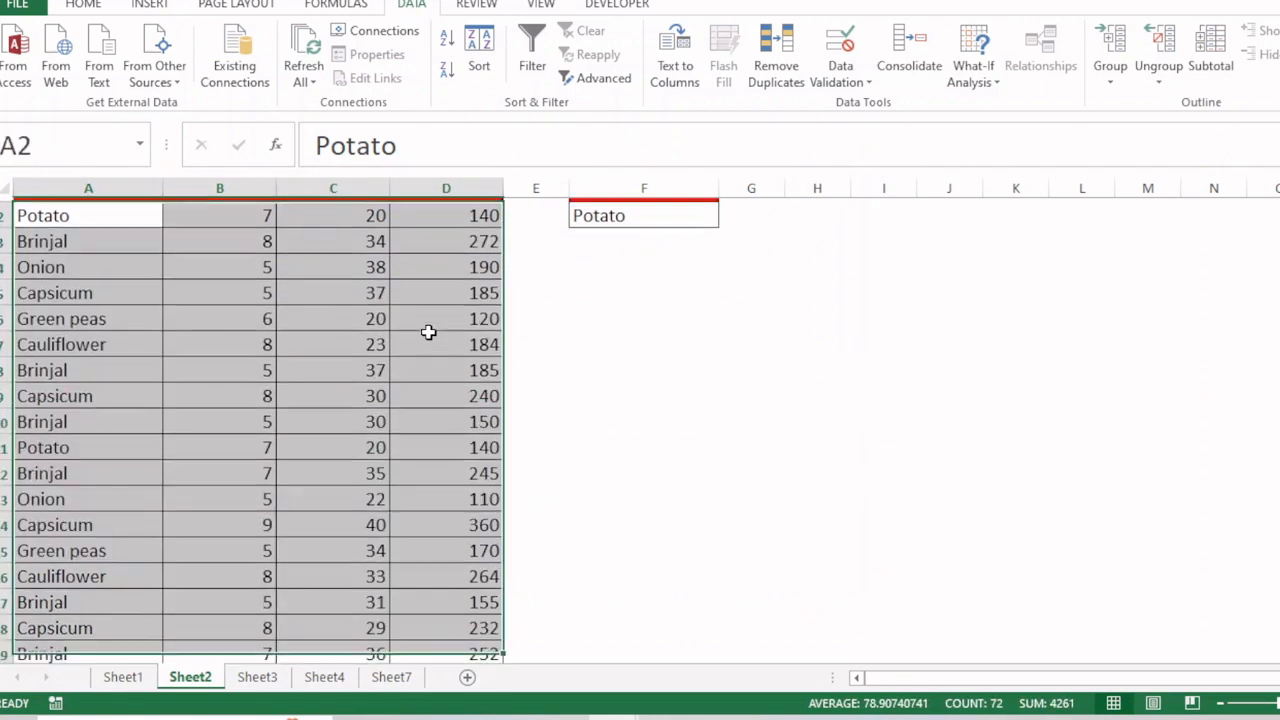
pyautogui.scroll(1, 360, 430)
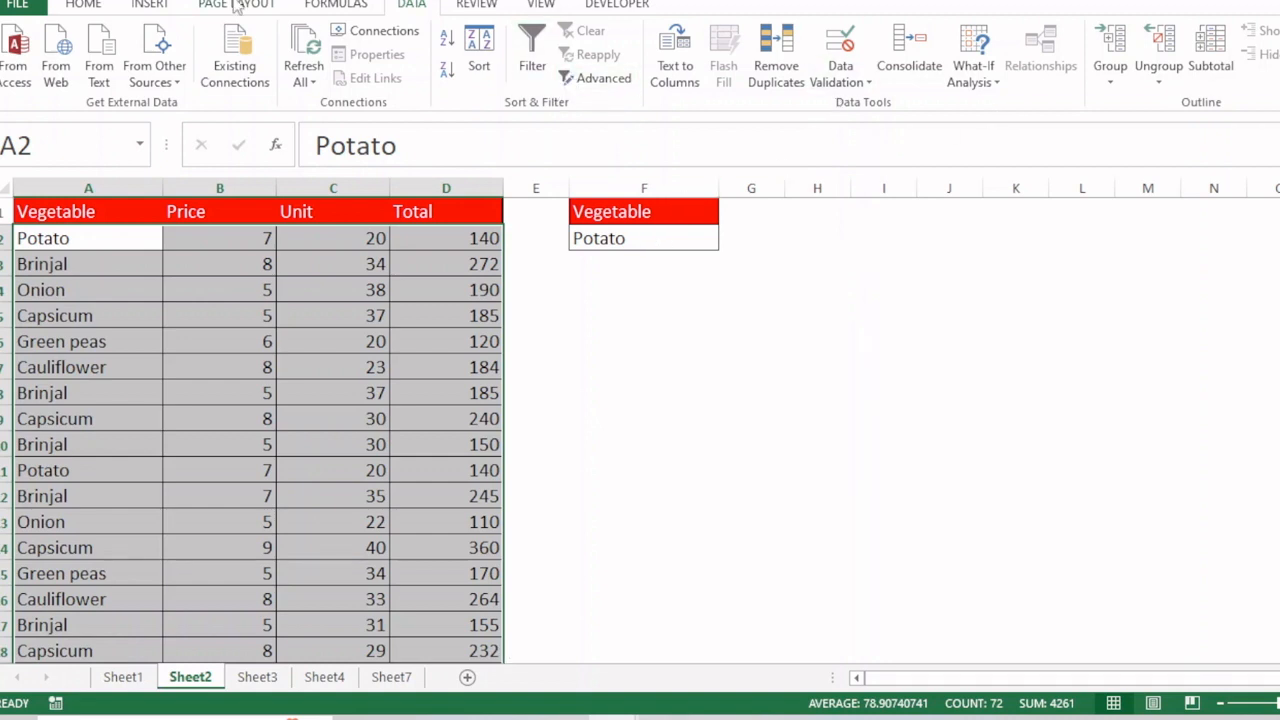
pyautogui.click(107, 8)
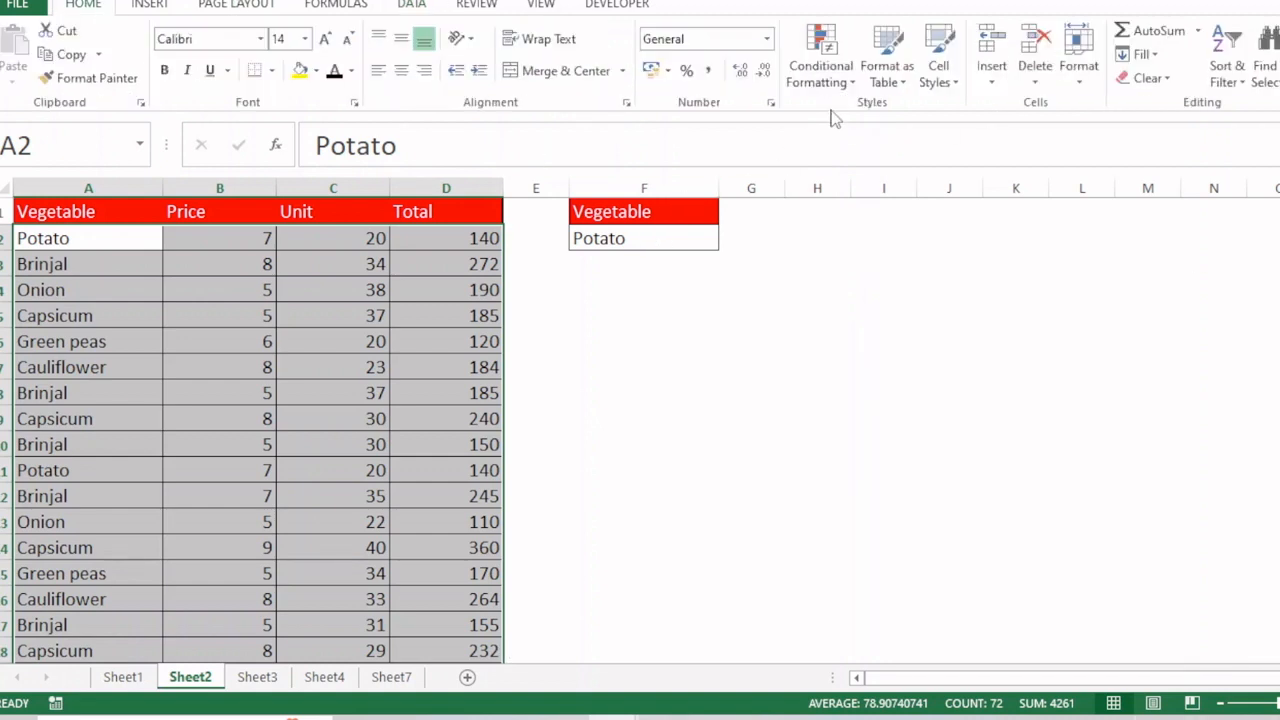
pyautogui.click(821, 55)
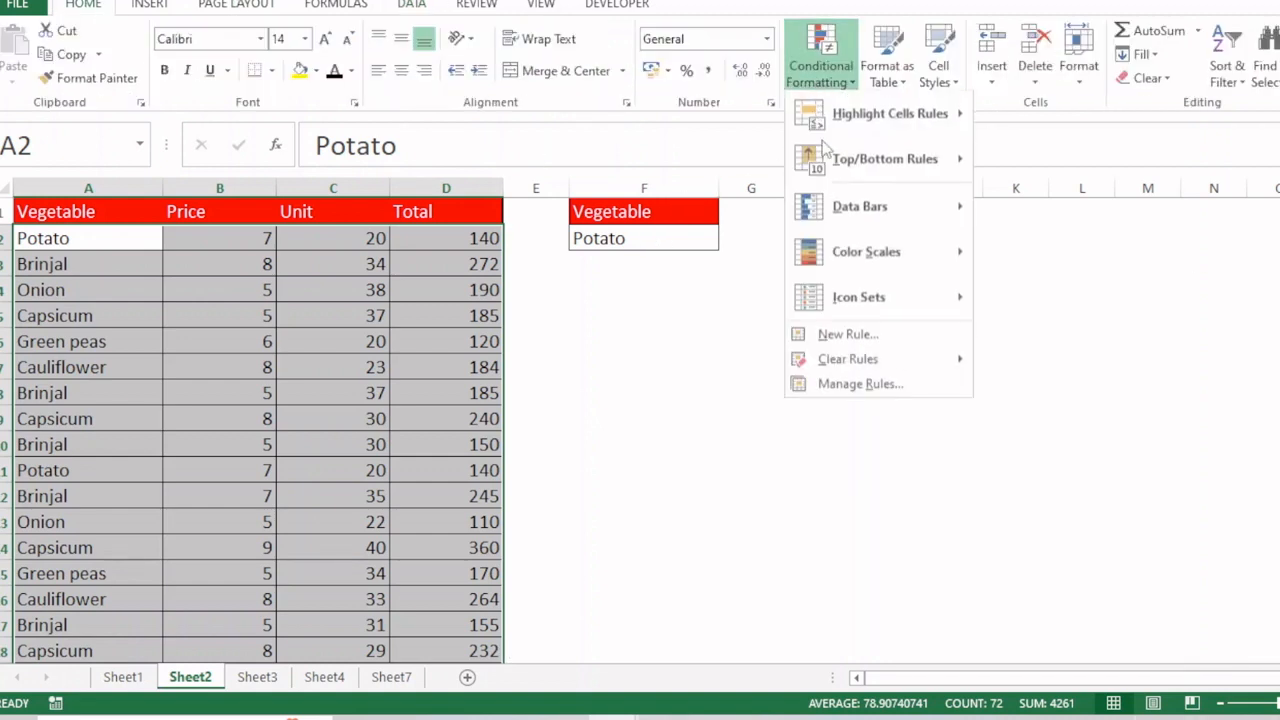
pyautogui.click(848, 335)
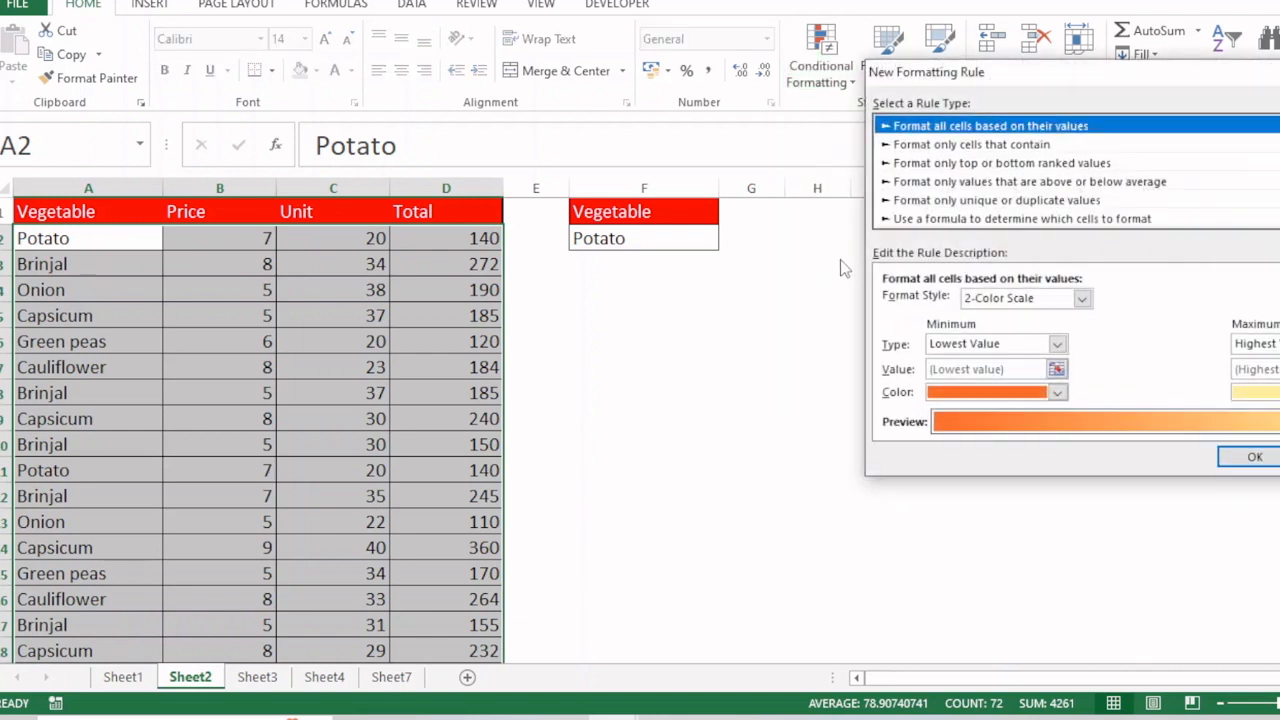
# Step: Make the rule formula-based and enter =$A2=$F$2 as its condition
pyautogui.click(966, 220)
pyautogui.click(960, 303)
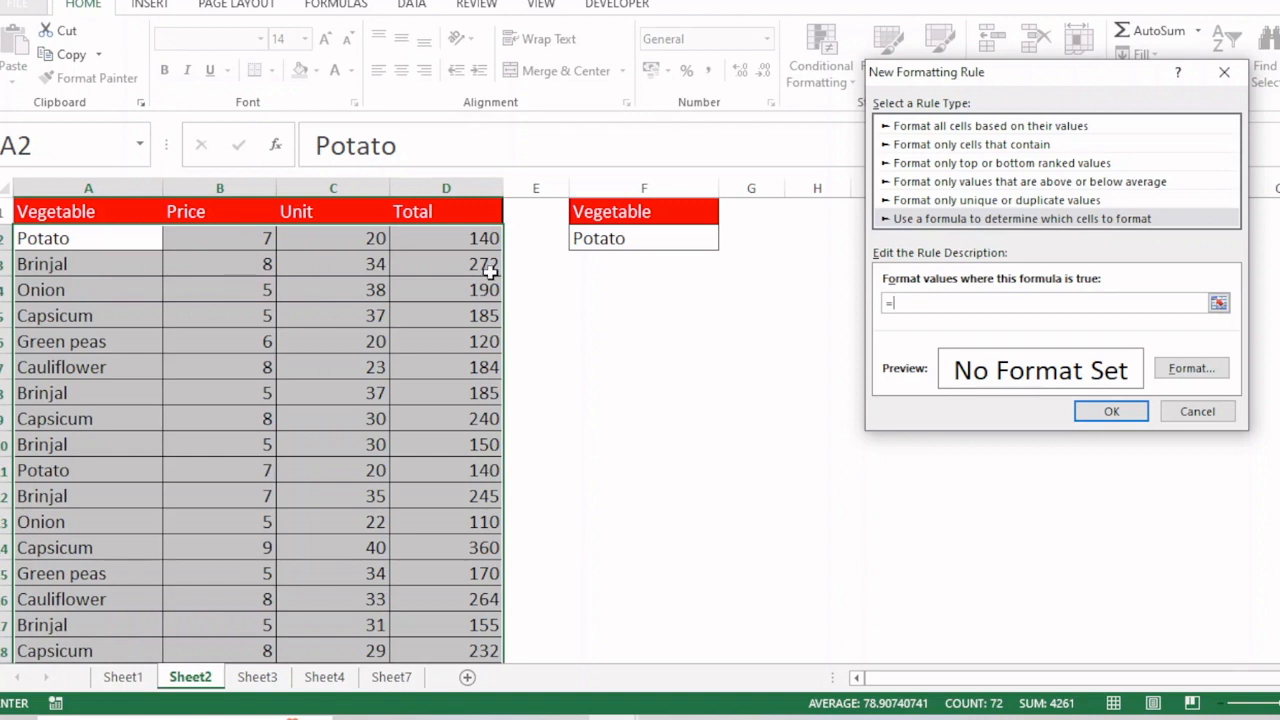
pyautogui.click(84, 240)
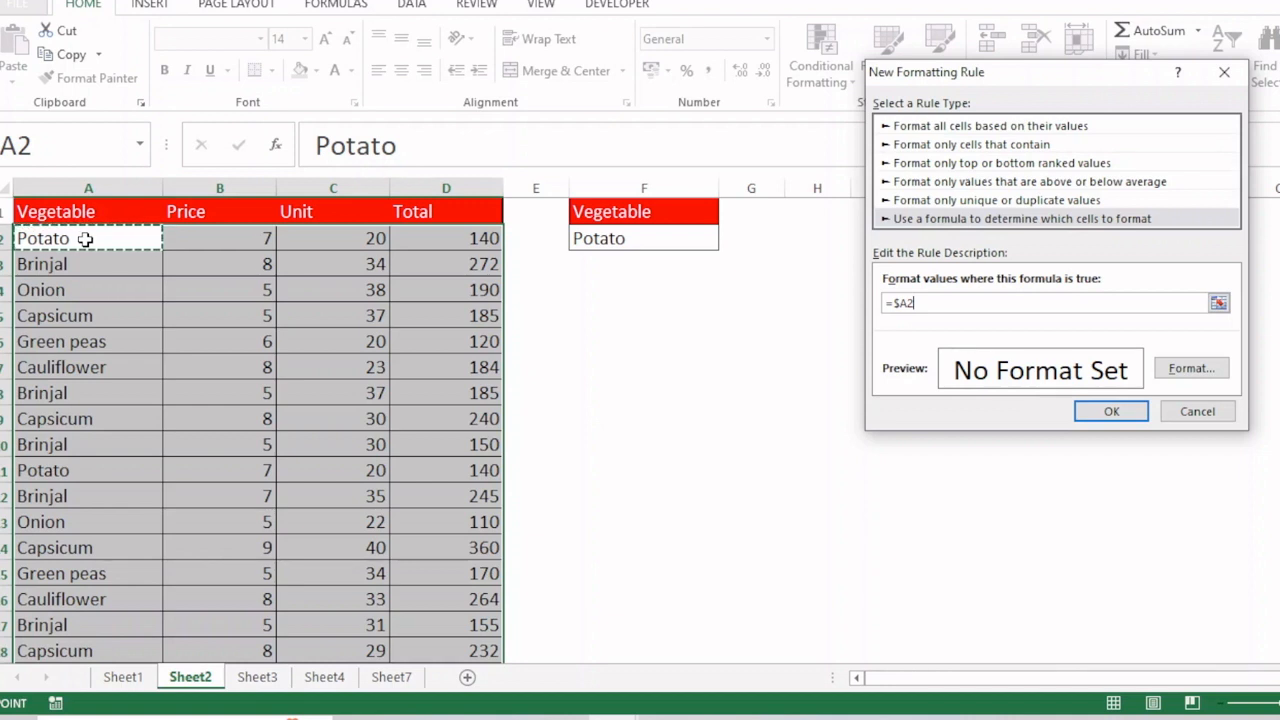
pyautogui.click(621, 232)
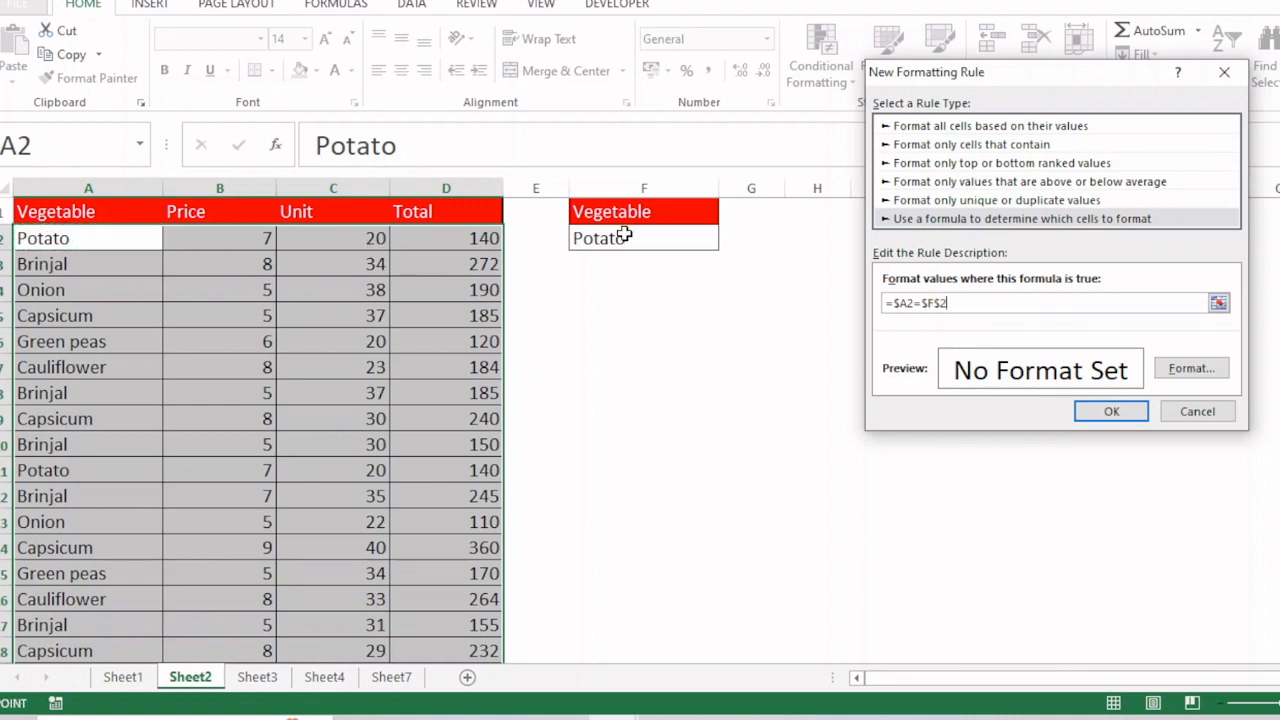
# Step: Give the rule a dark blue fill and a white font, and apply it to the table
pyautogui.click(1175, 368)
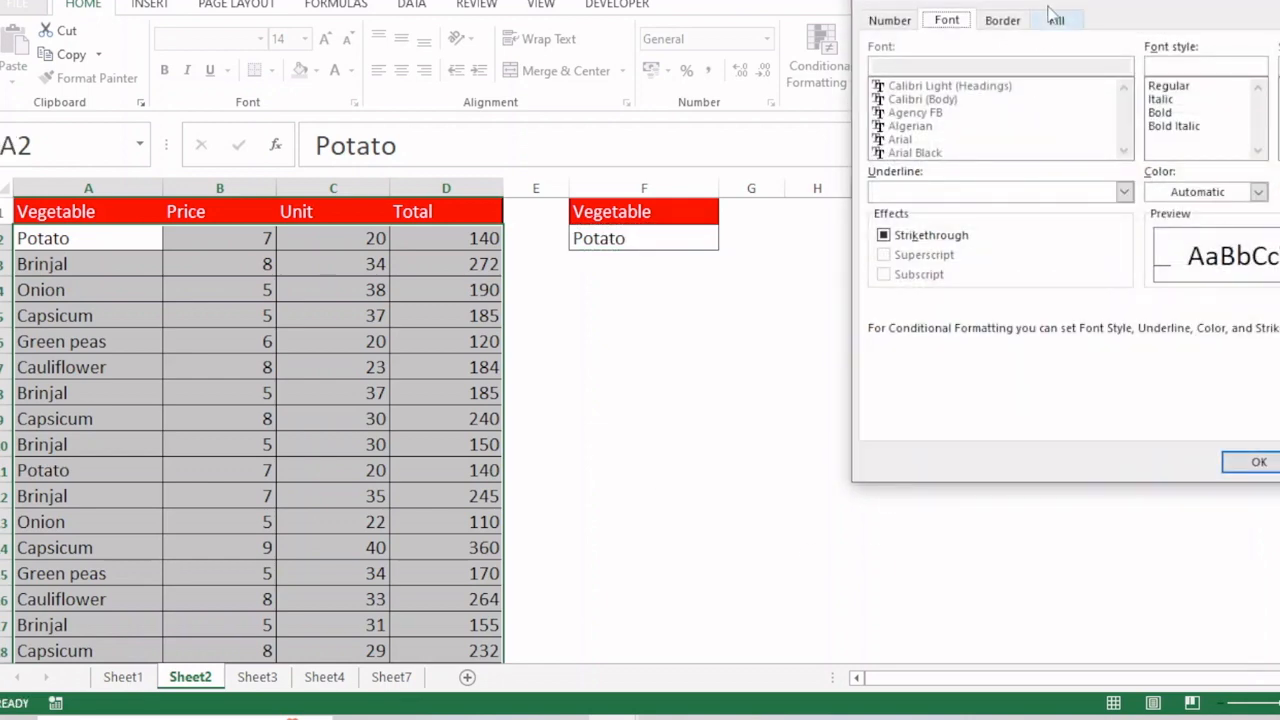
pyautogui.click(1057, 20)
pyautogui.click(1035, 222)
pyautogui.click(946, 21)
pyautogui.click(1258, 191)
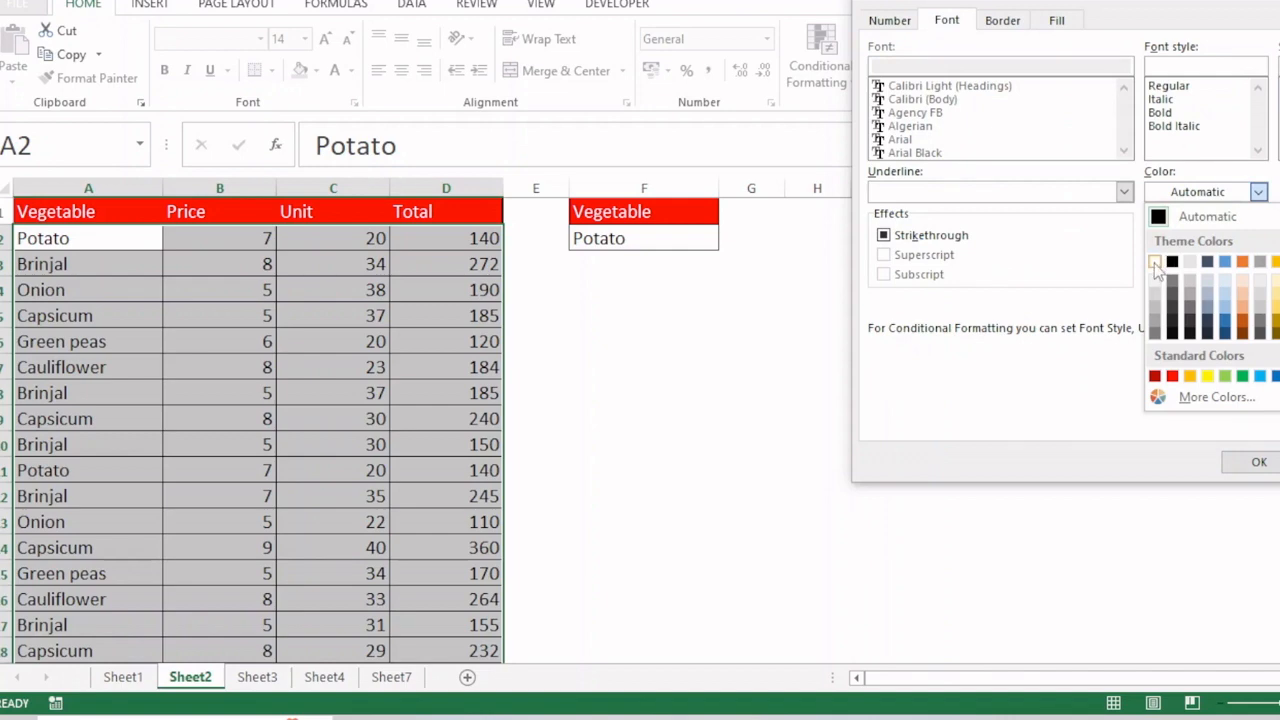
pyautogui.click(1158, 260)
pyautogui.click(1258, 461)
pyautogui.click(1118, 408)
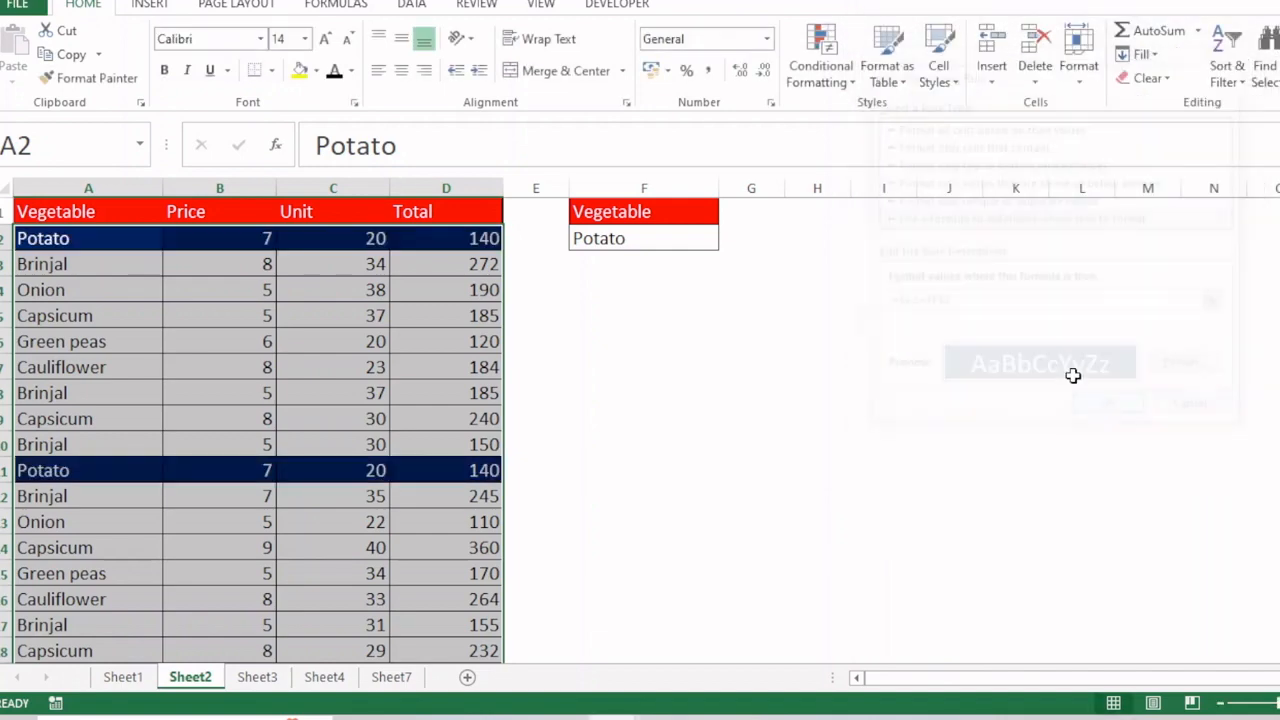
# Step: Test the row highlighting with the vegetable drop-down in F2
pyautogui.click(693, 238)
pyautogui.click(728, 240)
pyautogui.click(660, 302)
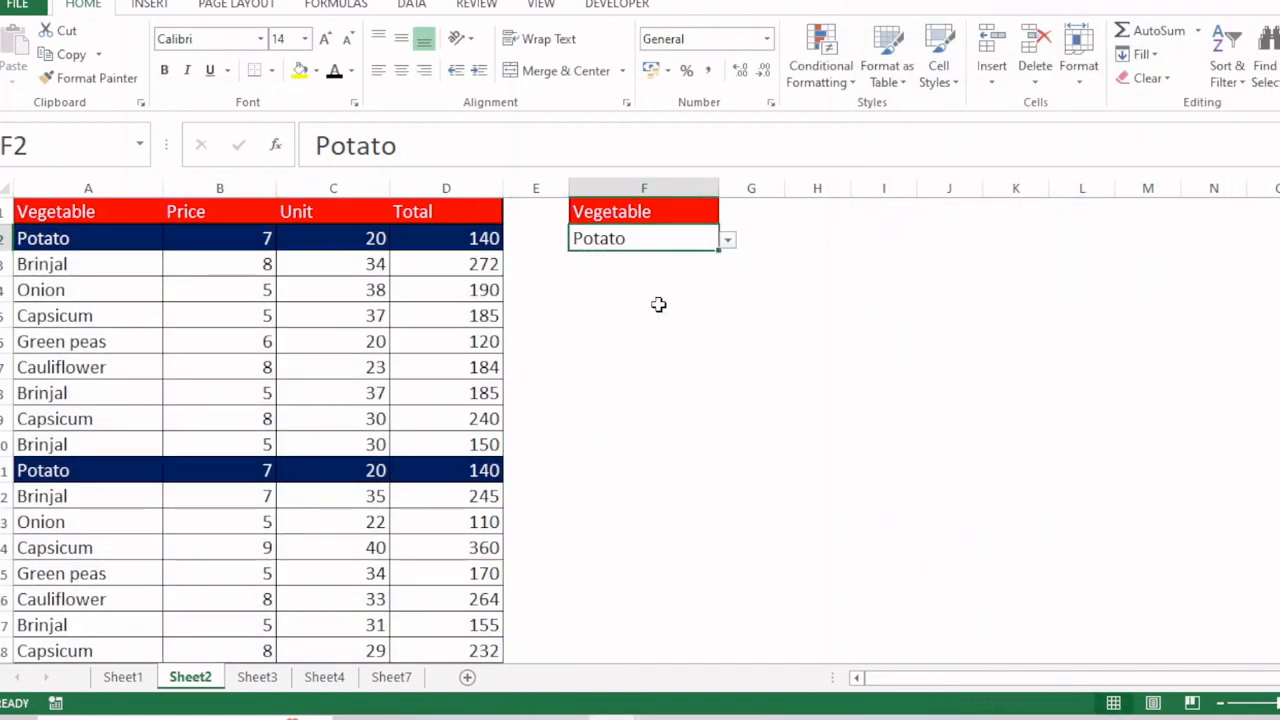
# Step: Examine the vegetable list on Sheet3, the employee table on Sheet4 and the combined search list on Sheet7
pyautogui.click(258, 678)
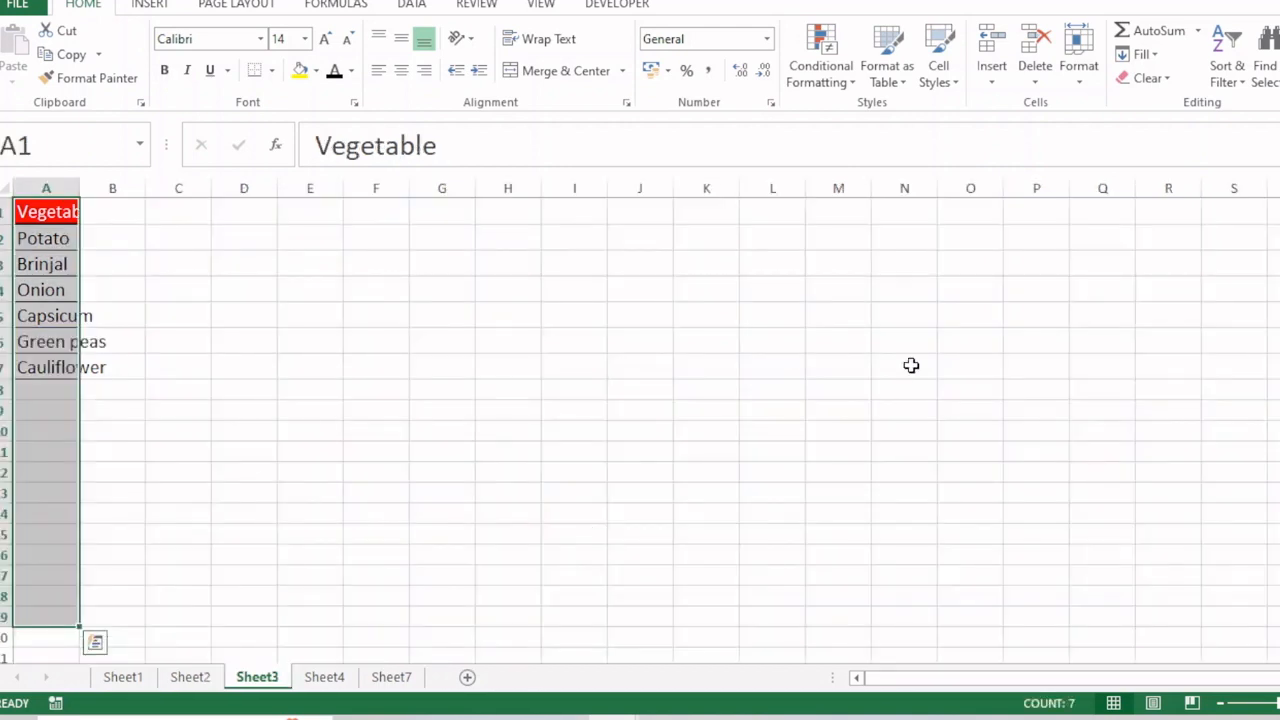
pyautogui.click(324, 678)
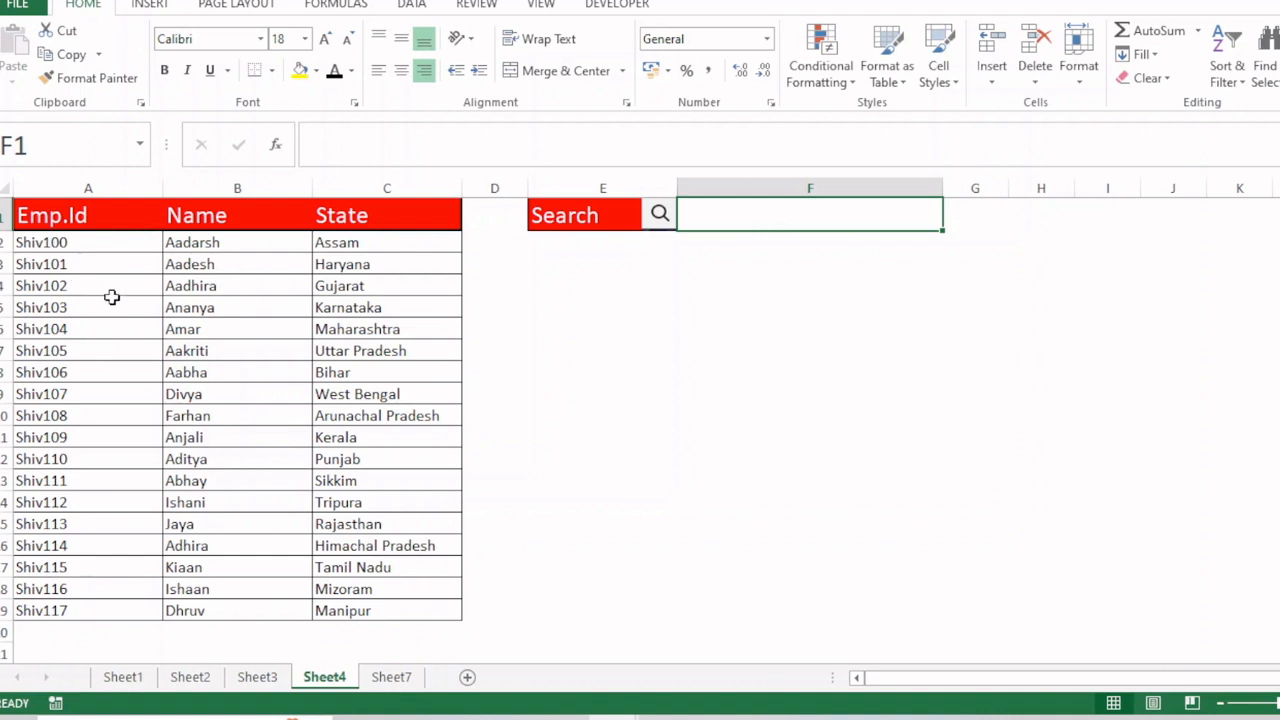
pyautogui.click(393, 680)
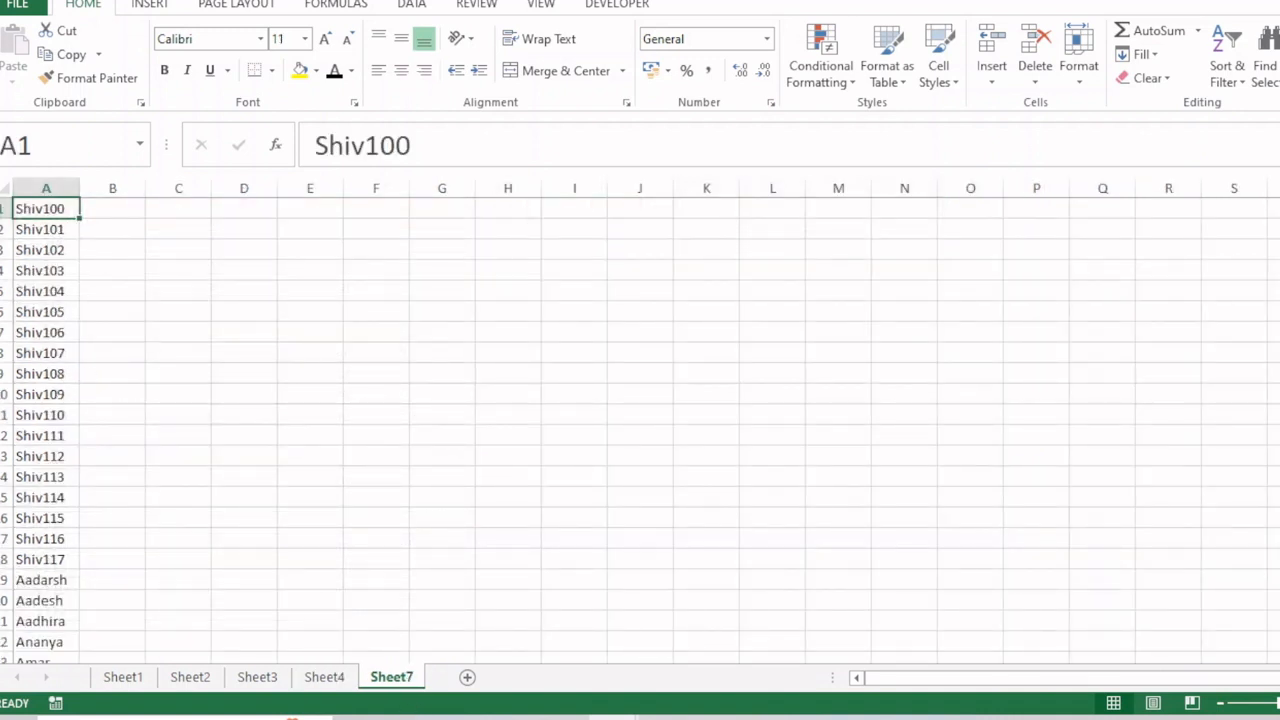
pyautogui.scroll(-5, 640, 420)
pyautogui.scroll(5, 640, 420)
# Step: Start a data validation rule for the search cell F1 on Sheet4 that allows a List
pyautogui.click(324, 677)
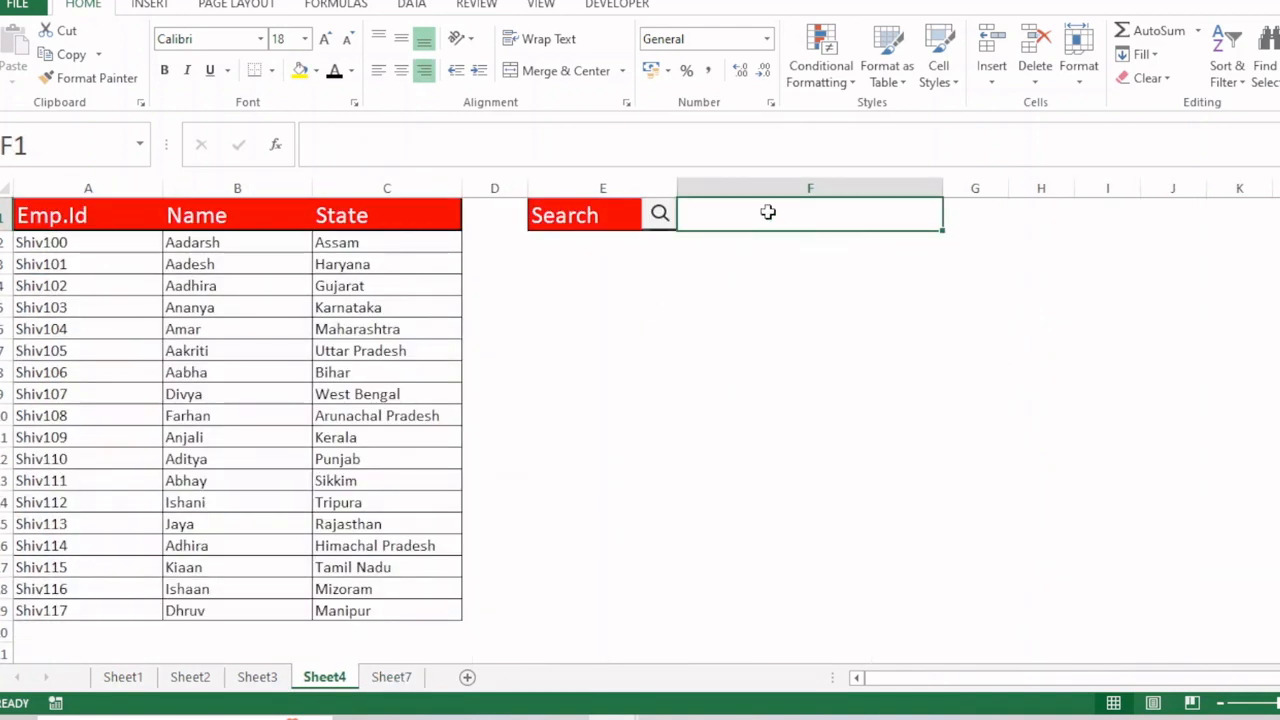
pyautogui.hotkey('alt', 'd')
pyautogui.press('l')
pyautogui.click(910, 158)
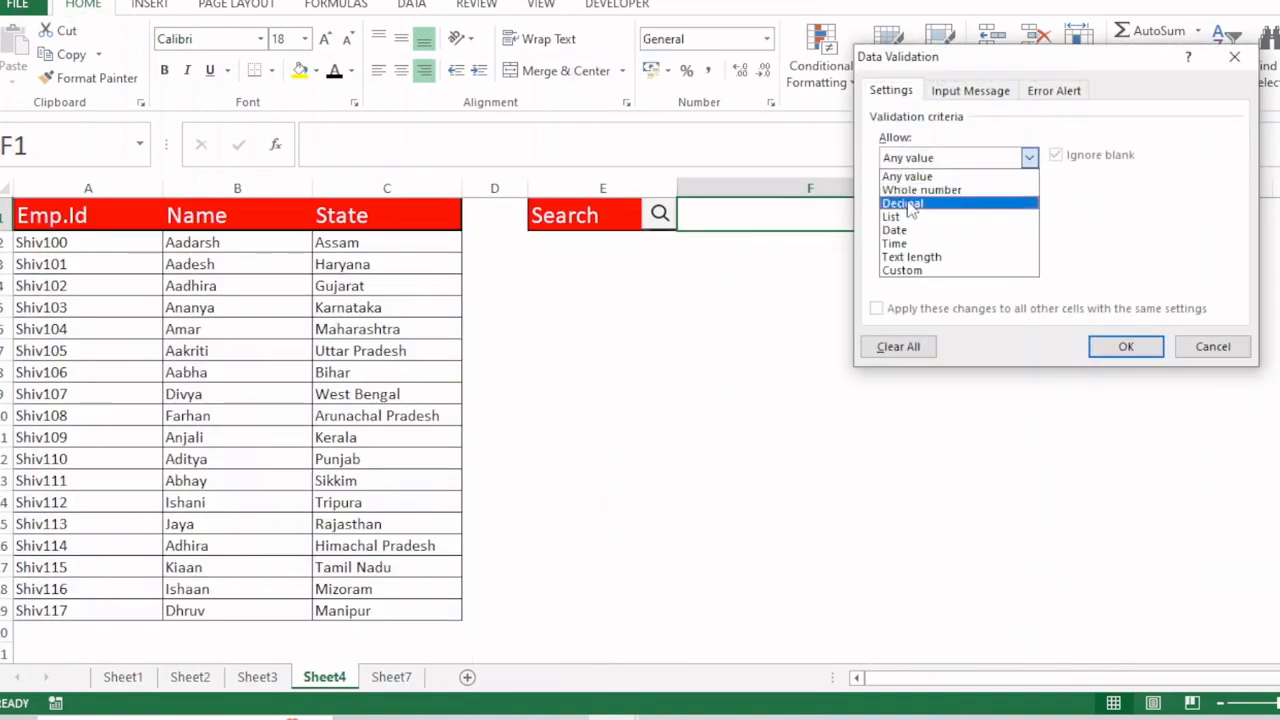
pyautogui.click(910, 217)
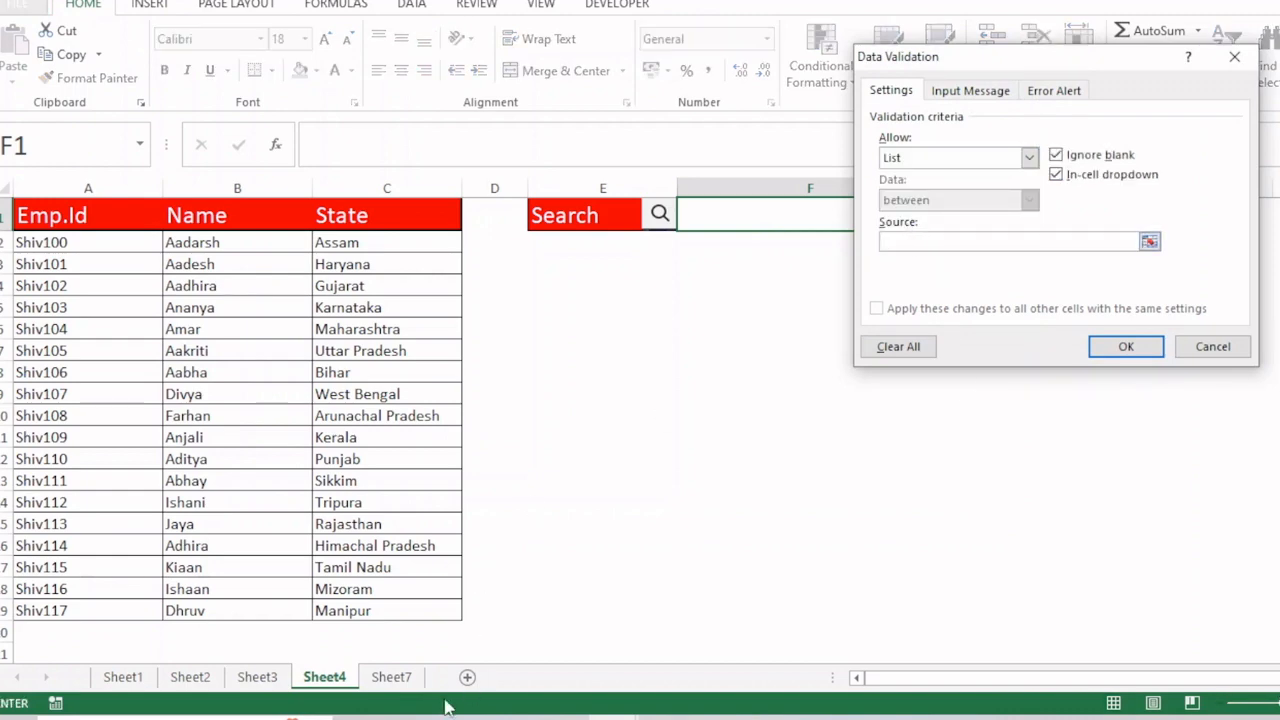
# Step: Set the list source to =Sheet7!$A:$A, apply the validation, and choose the first employee ID in F1
pyautogui.click(391, 677)
pyautogui.click(46, 188)
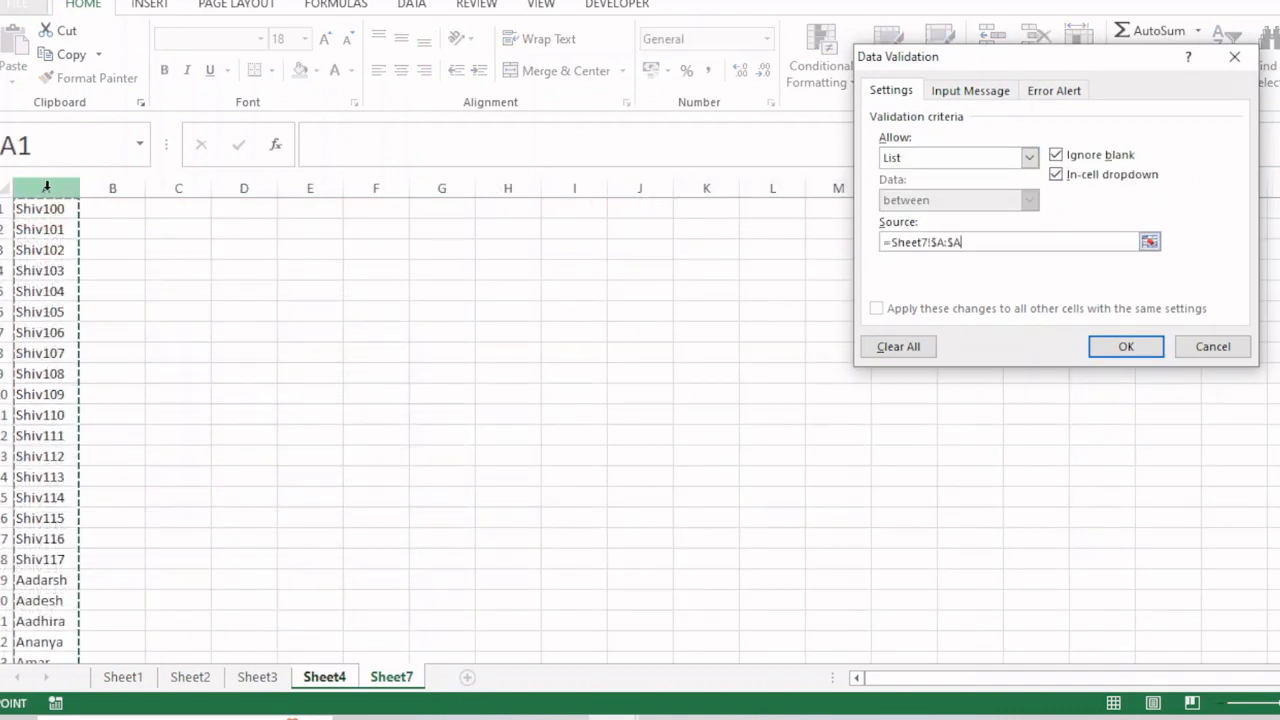
pyautogui.click(1126, 346)
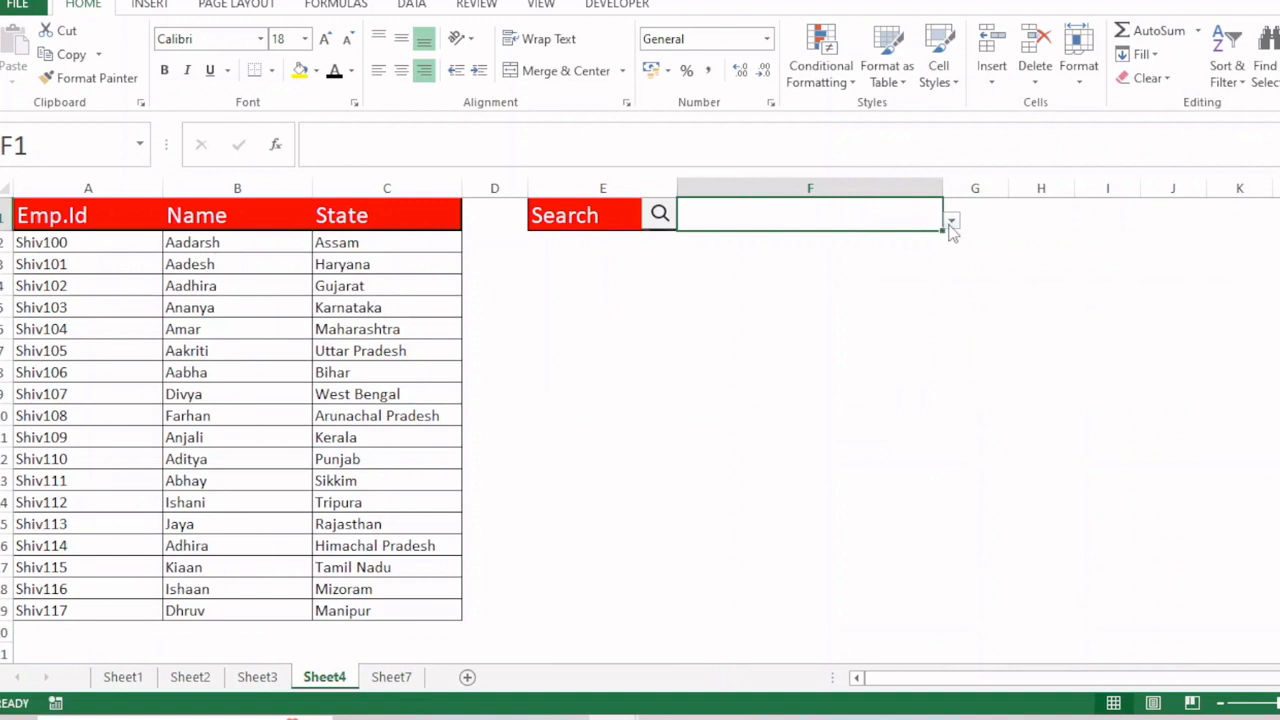
pyautogui.click(951, 221)
pyautogui.click(814, 238)
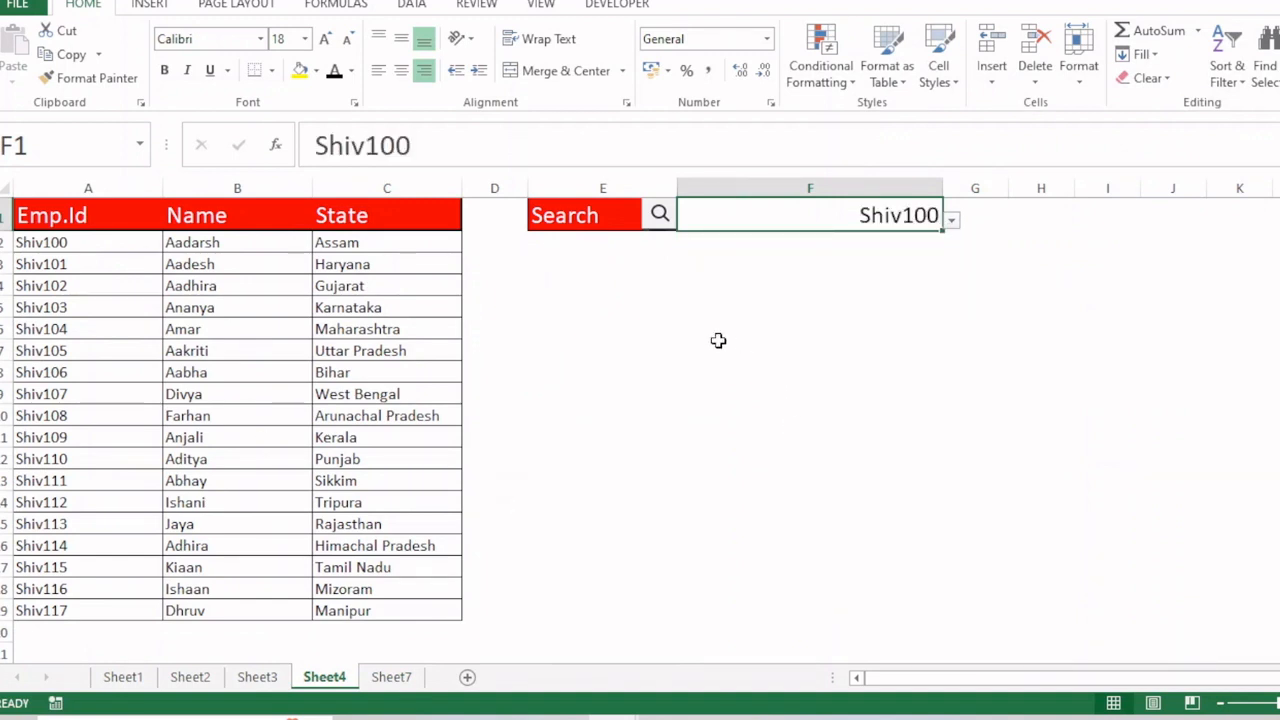
# Step: Start a formula-based conditional formatting rule for the employee data A2:C19 on Sheet4
pyautogui.moveTo(86, 246); pyautogui.dragTo(343, 608)
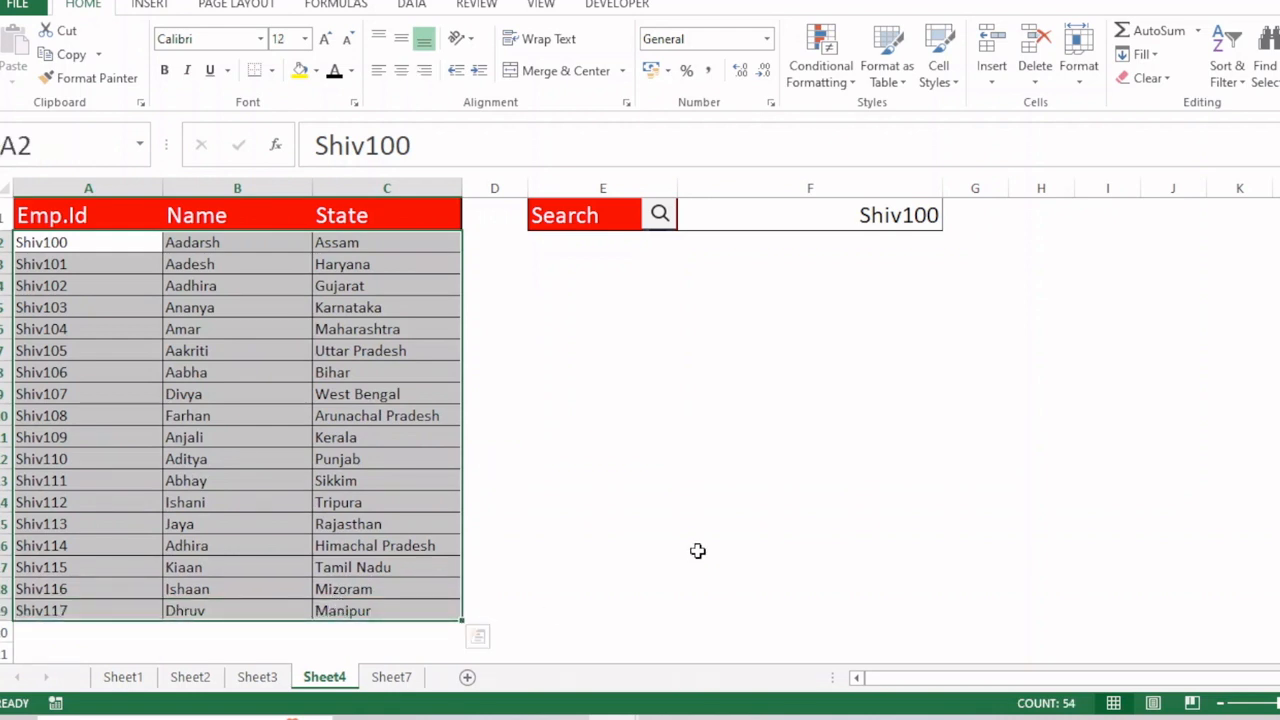
pyautogui.click(820, 58)
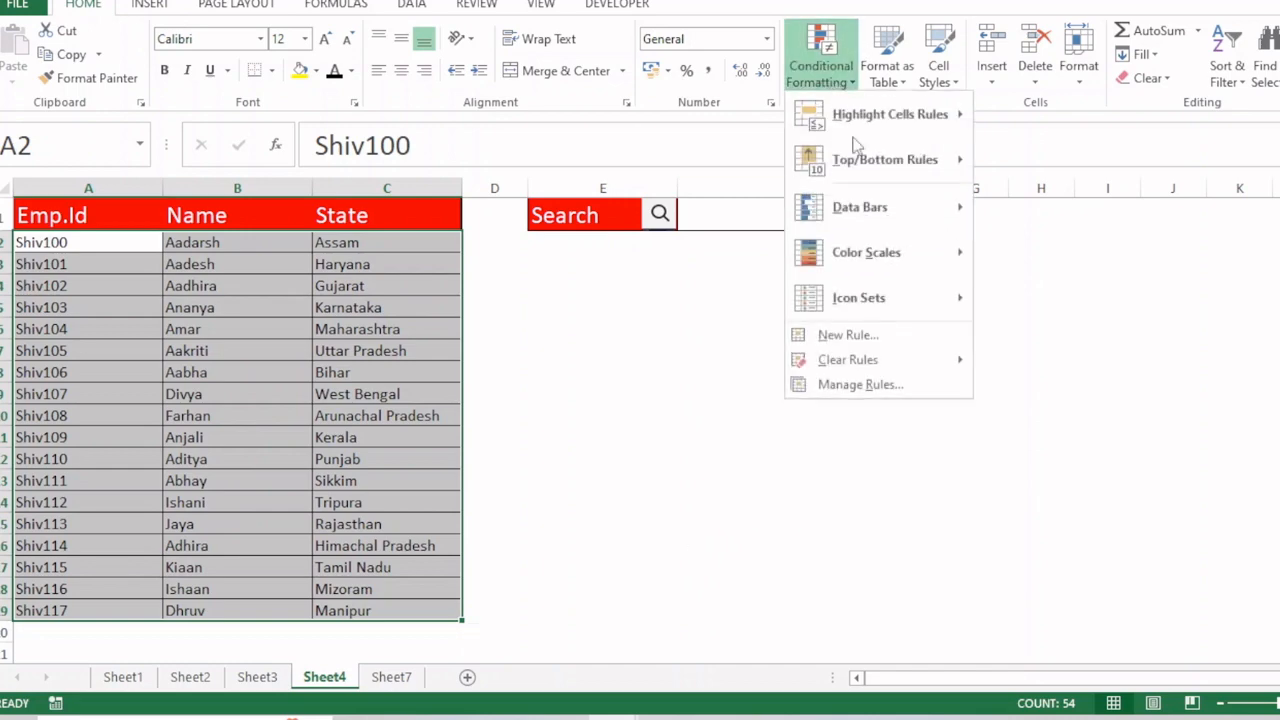
pyautogui.click(850, 334)
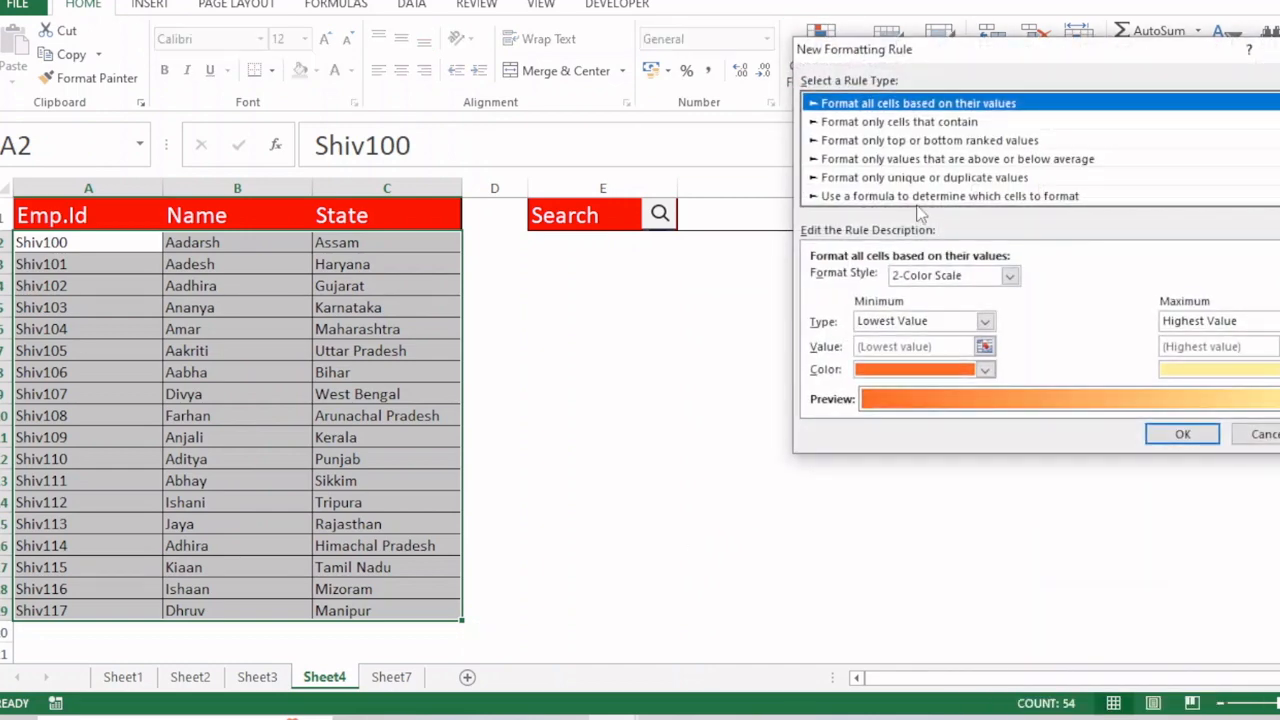
pyautogui.click(912, 198)
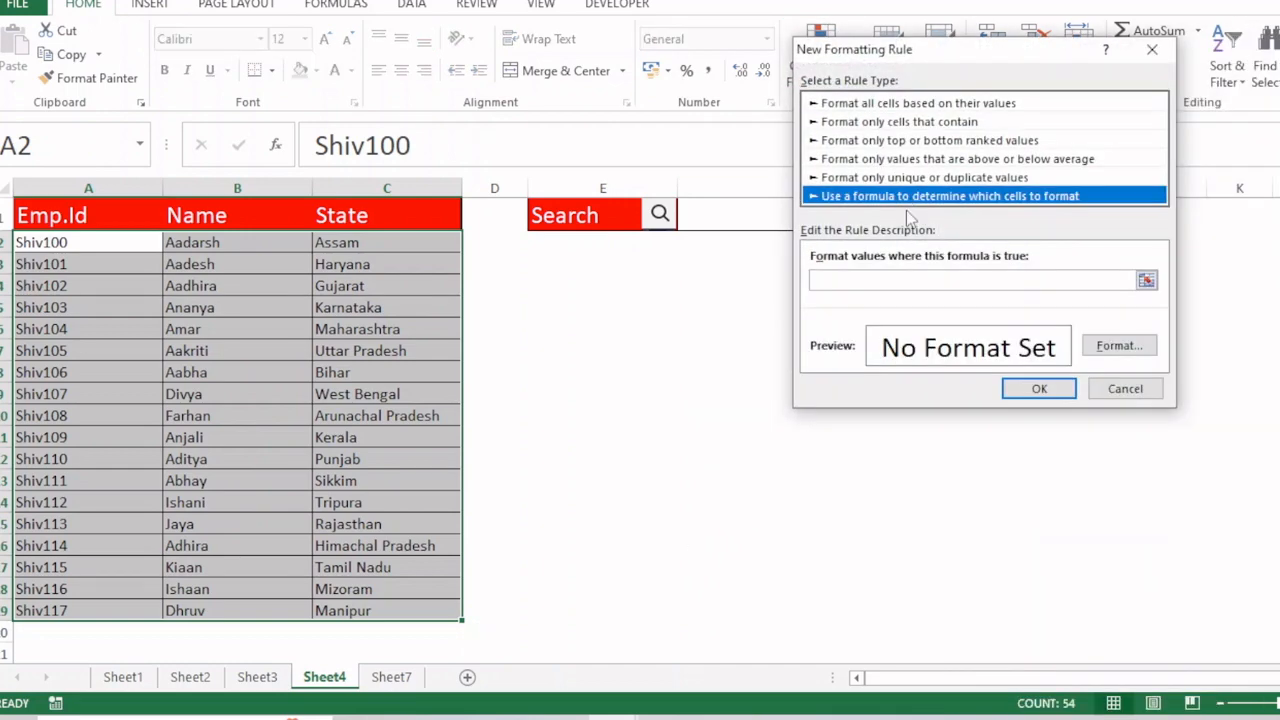
# Step: Begin the rule's formula with =OR($A2=$F$1, to compare the Emp.Id column with the search cell
pyautogui.click(896, 283)
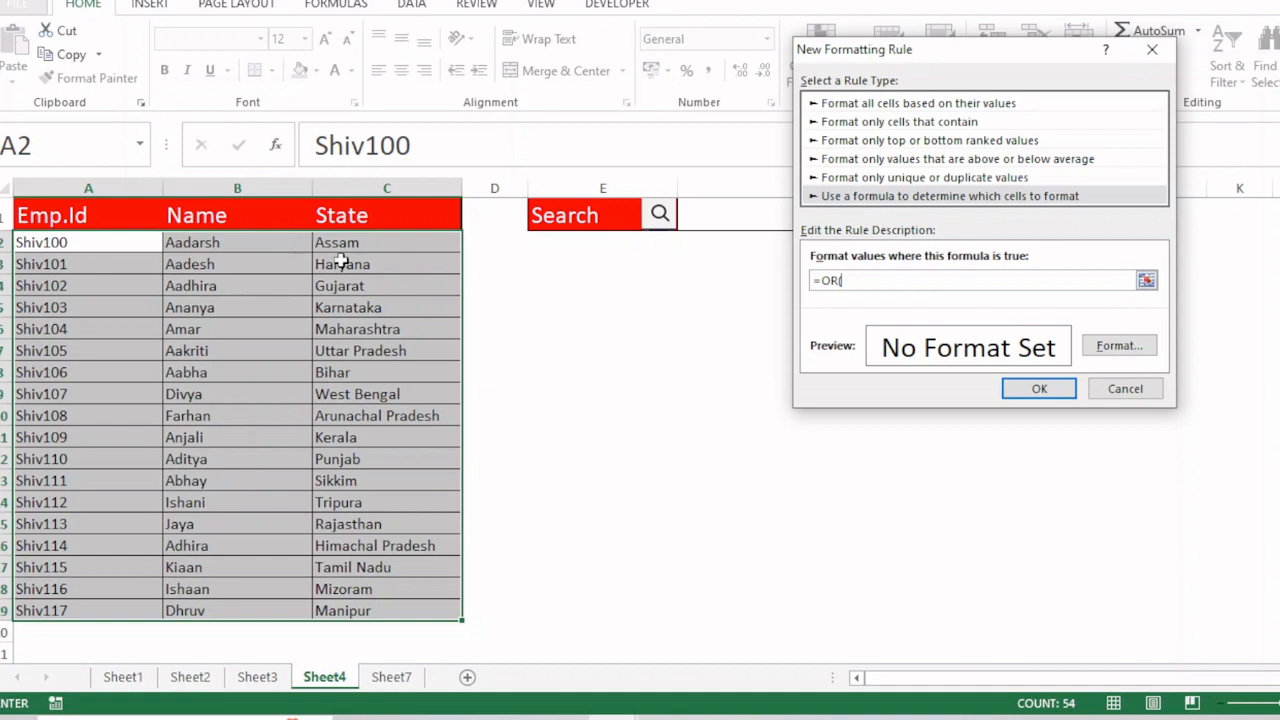
pyautogui.moveTo(884, 55); pyautogui.dragTo(672, 260)
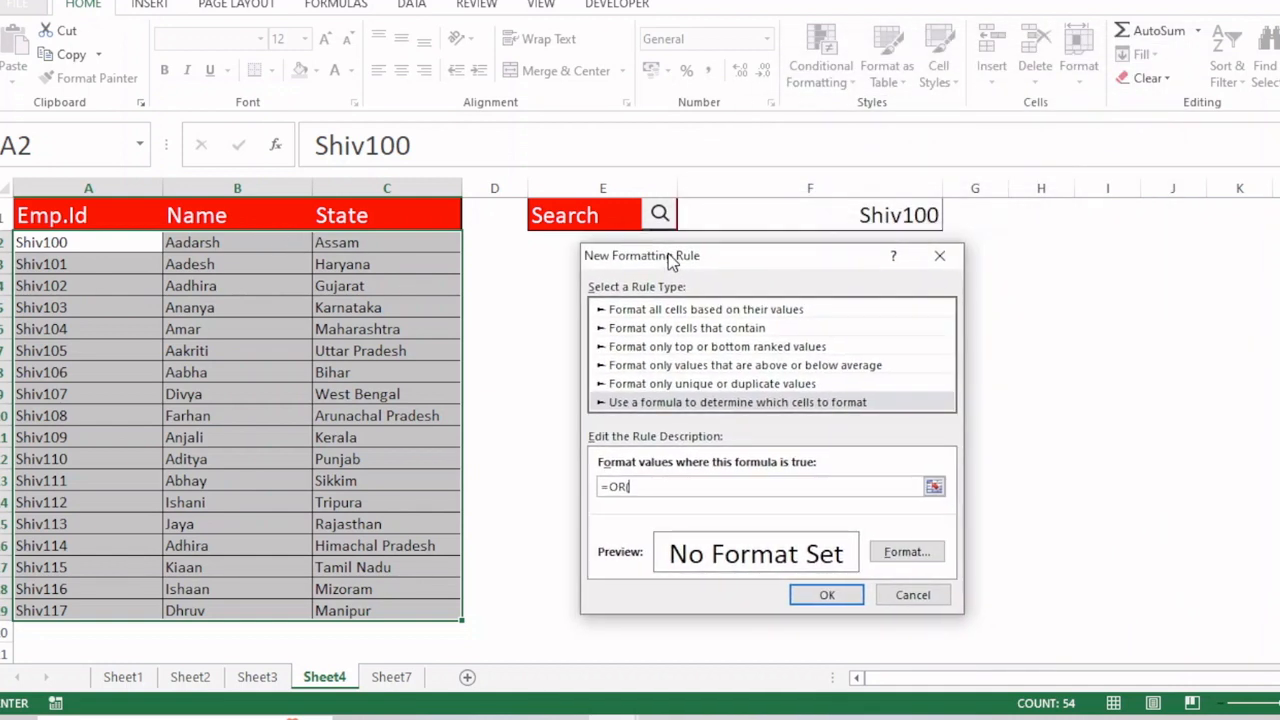
pyautogui.click(79, 245)
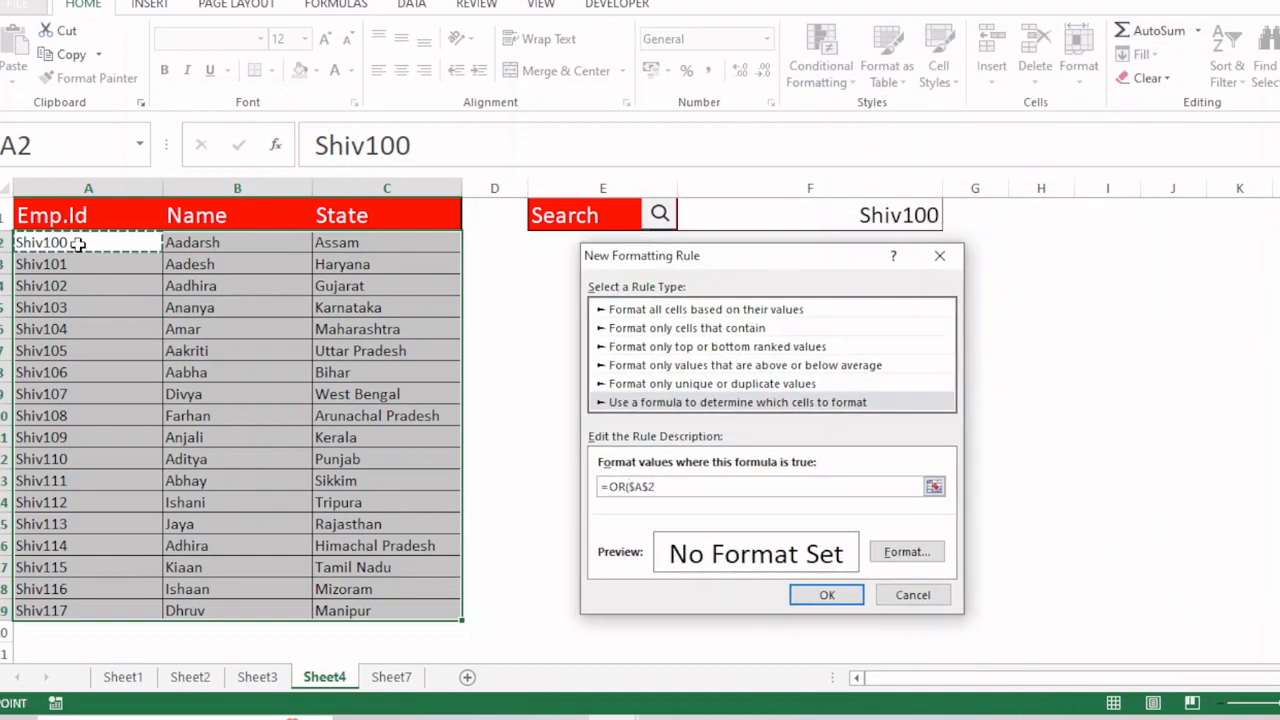
pyautogui.press('F4')
pyautogui.press('F4')
pyautogui.write('=')
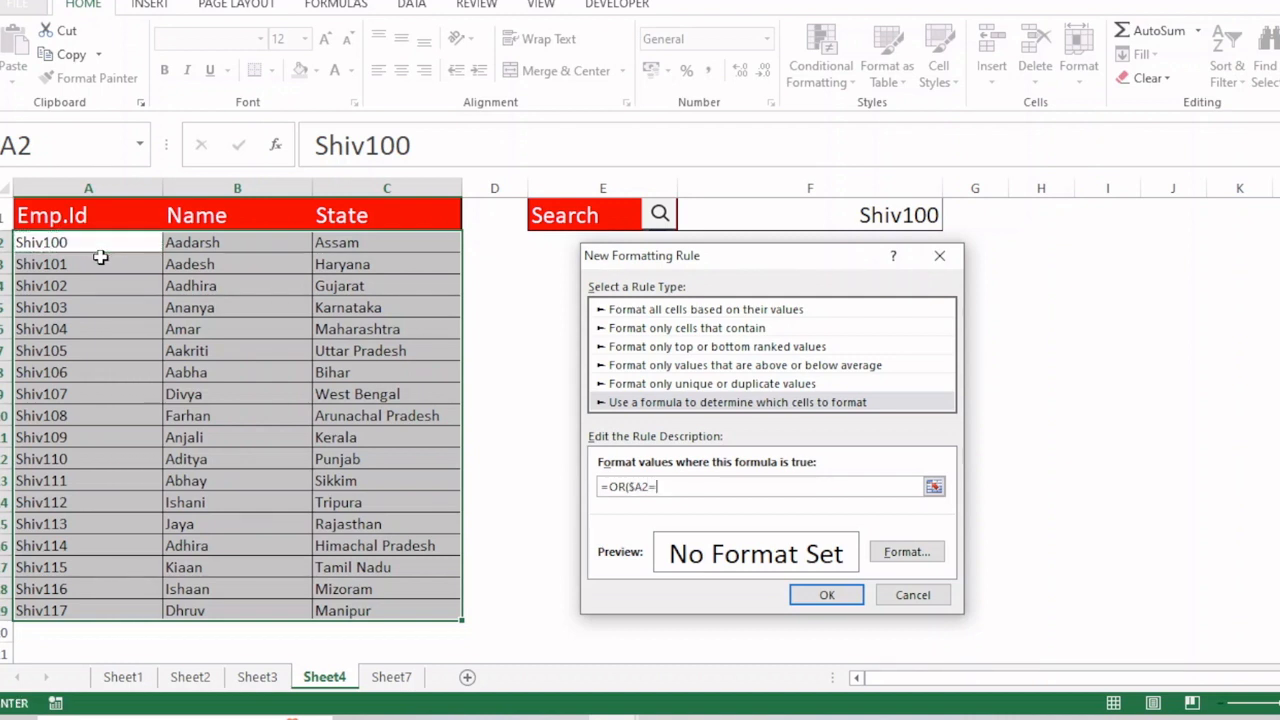
pyautogui.click(816, 220)
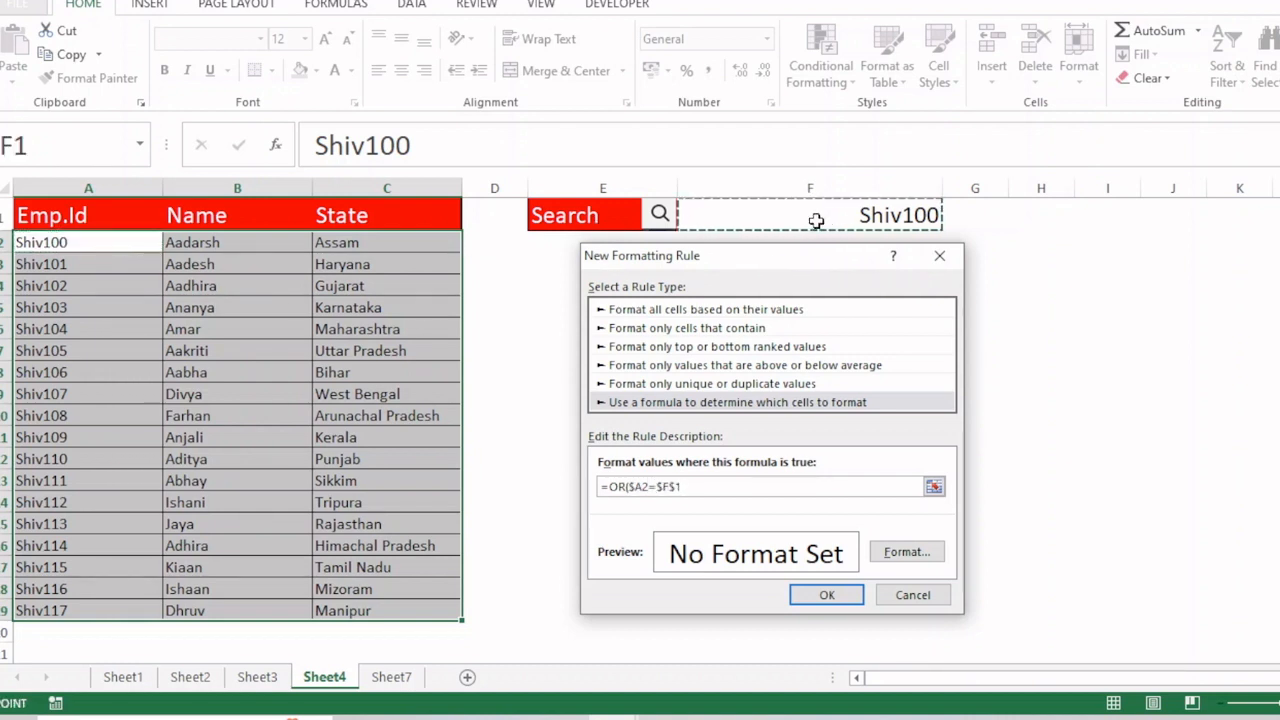
pyautogui.write(',')
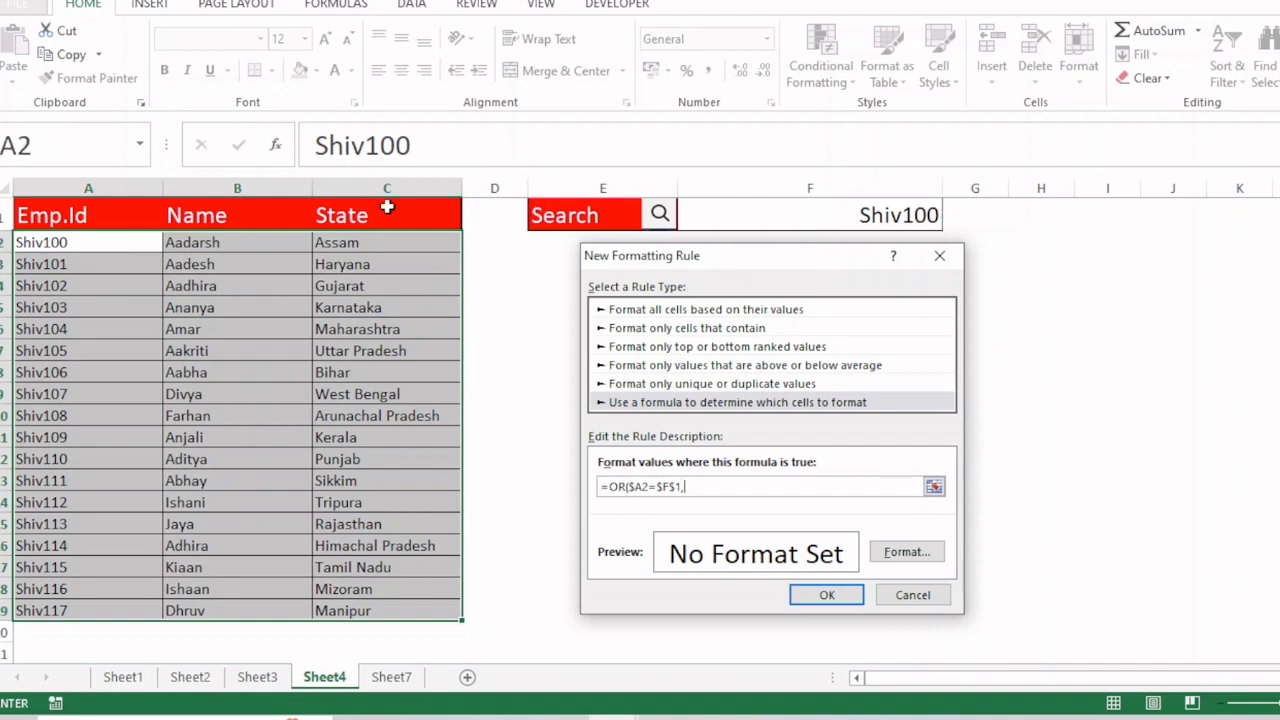
# Step: Add the condition $B2=$F$1 to the rule's OR formula to compare the Name column with the search cell
pyautogui.click(213, 247)
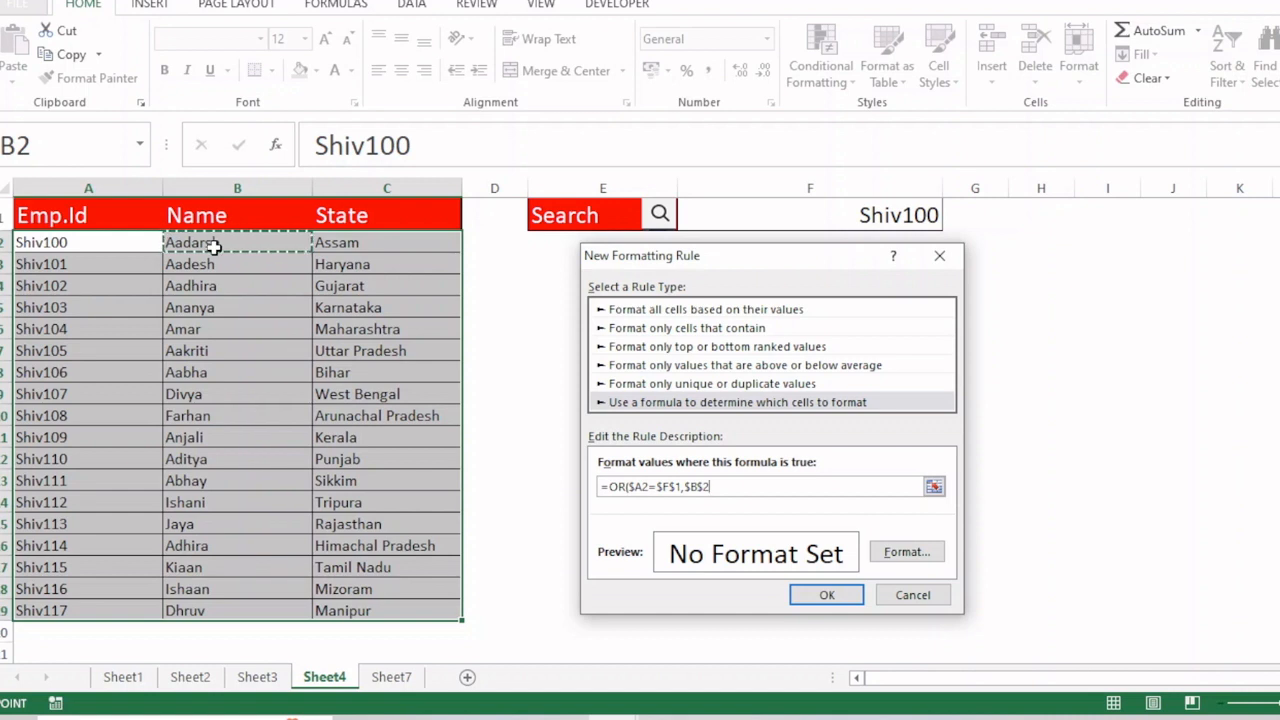
pyautogui.press('F4')
pyautogui.press('F4')
pyautogui.write('=')
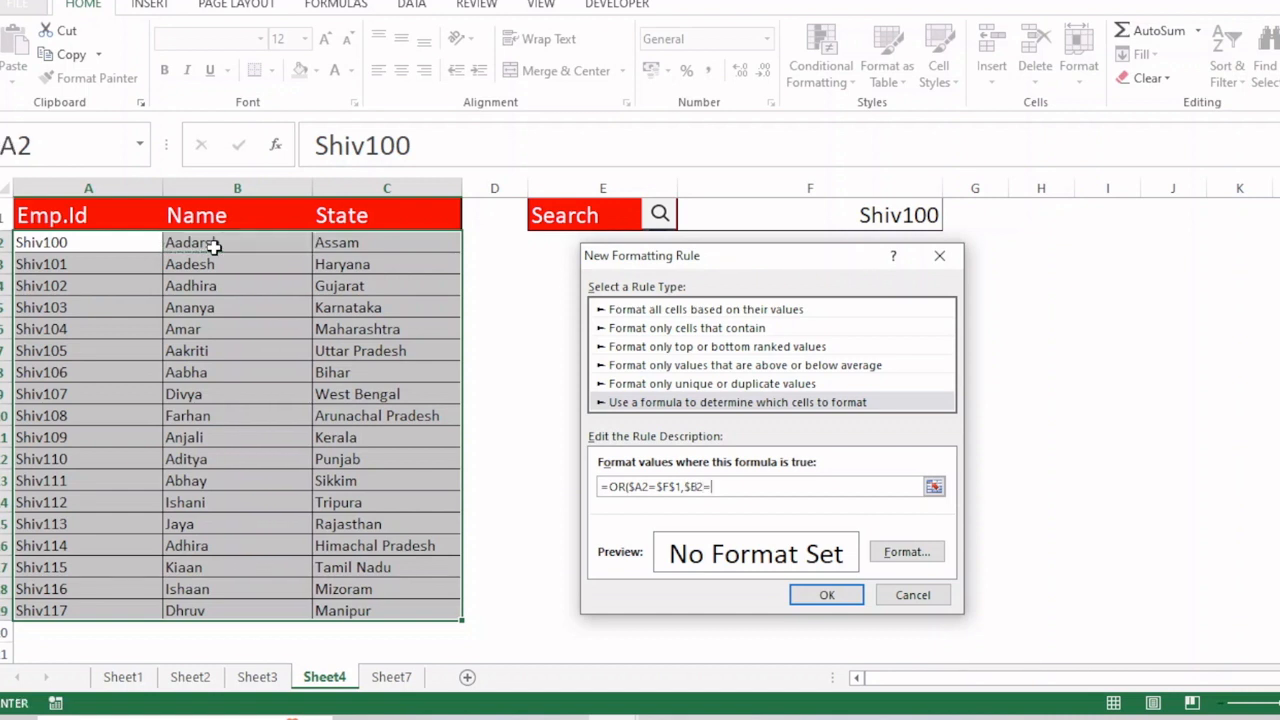
pyautogui.click(817, 215)
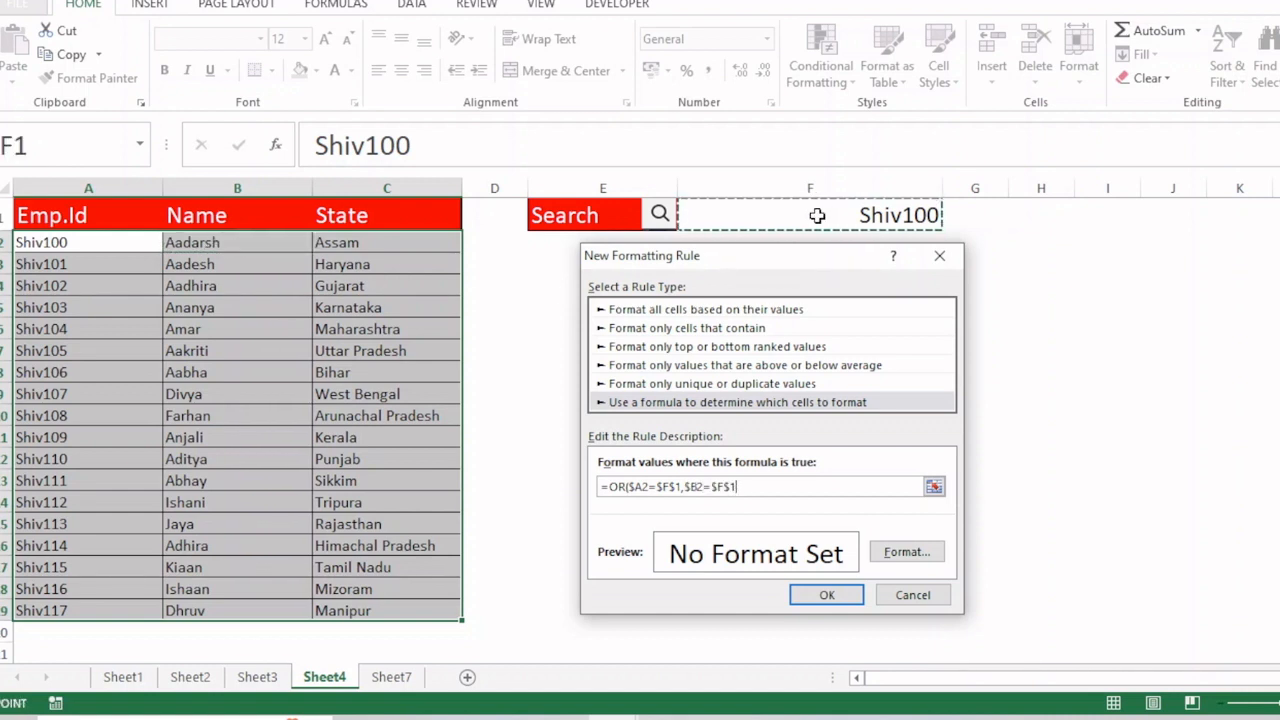
pyautogui.write(',')
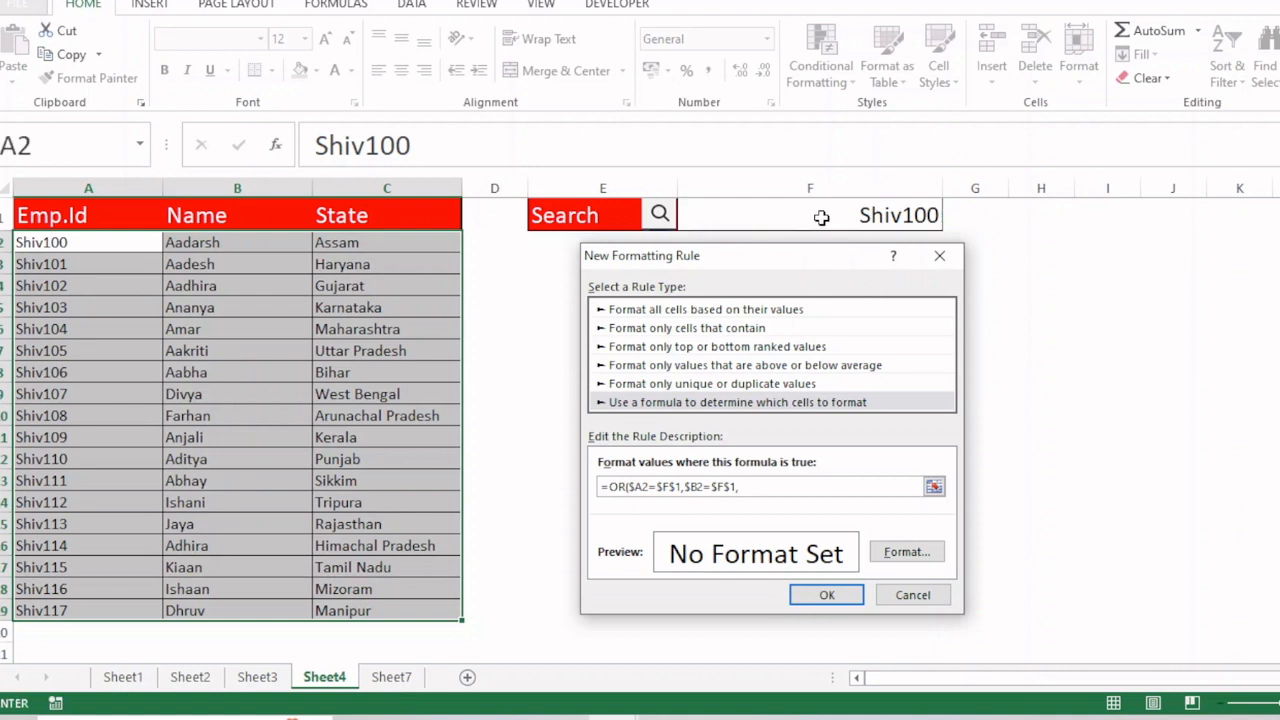
# Step: Complete the OR formula with $C2=$F$1) to compare the State column with the search cell
pyautogui.click(352, 248)
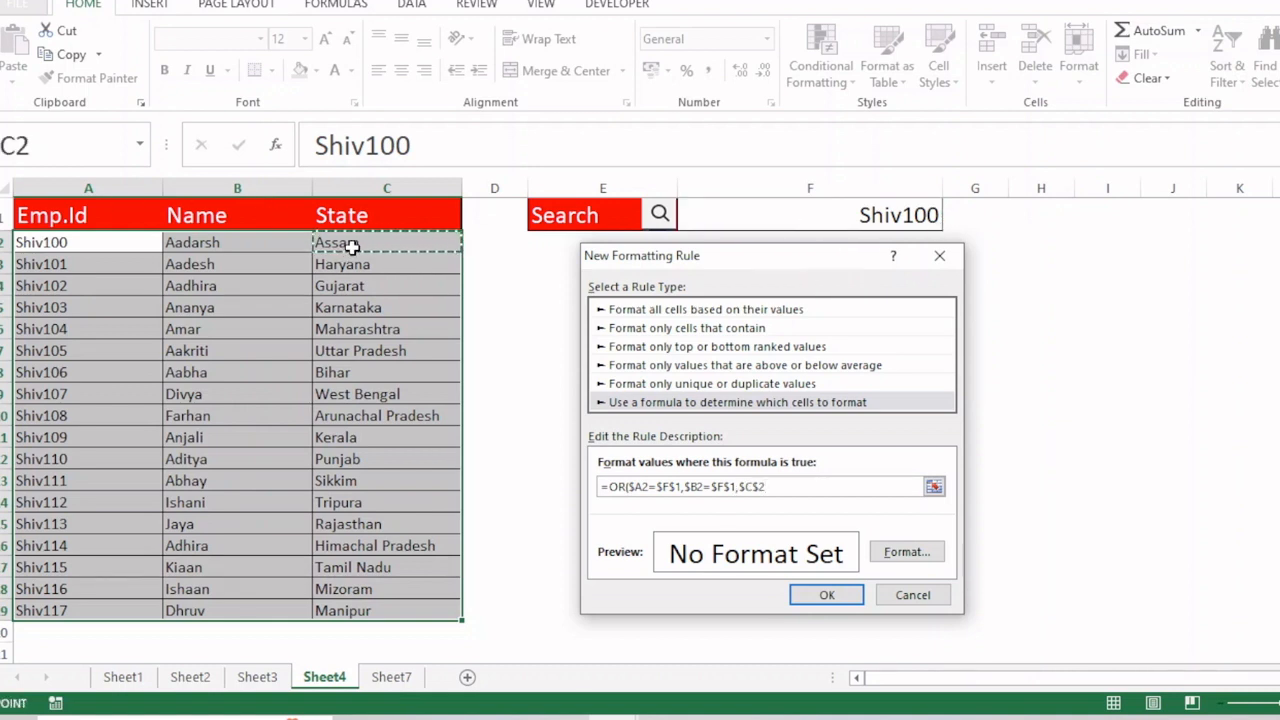
pyautogui.press('F4')
pyautogui.press('F4')
pyautogui.write('=')
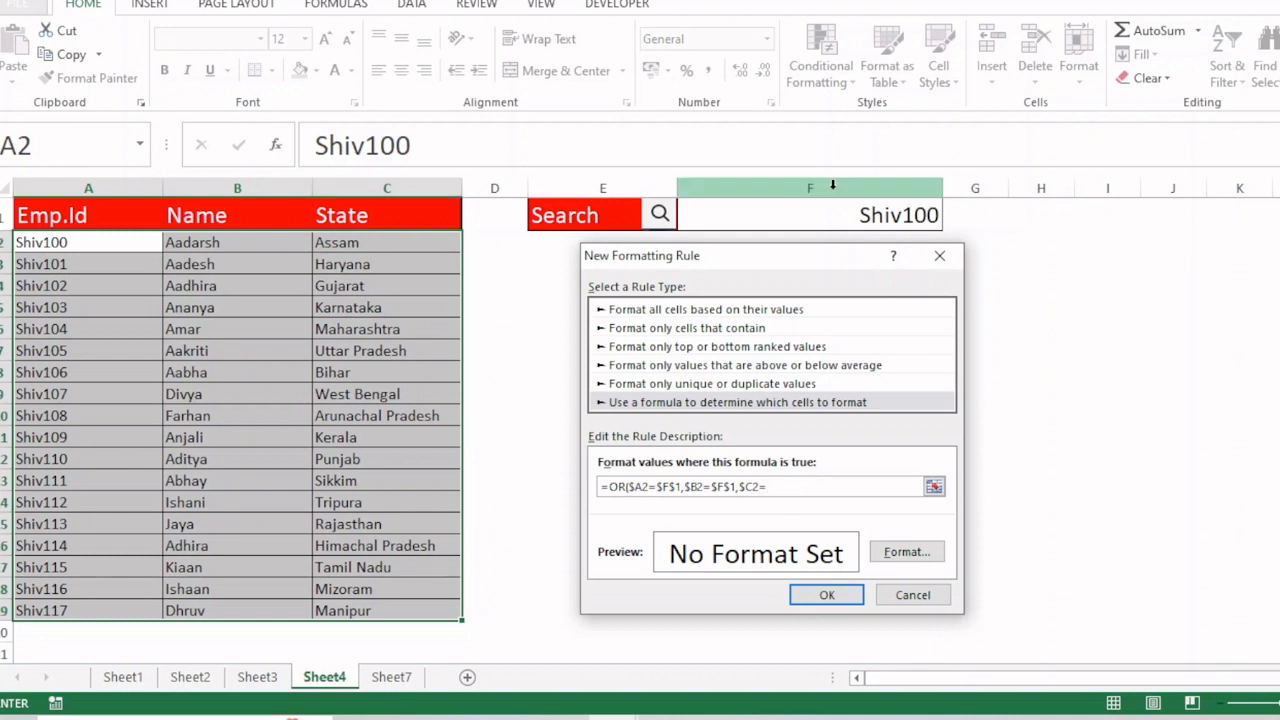
pyautogui.click(850, 214)
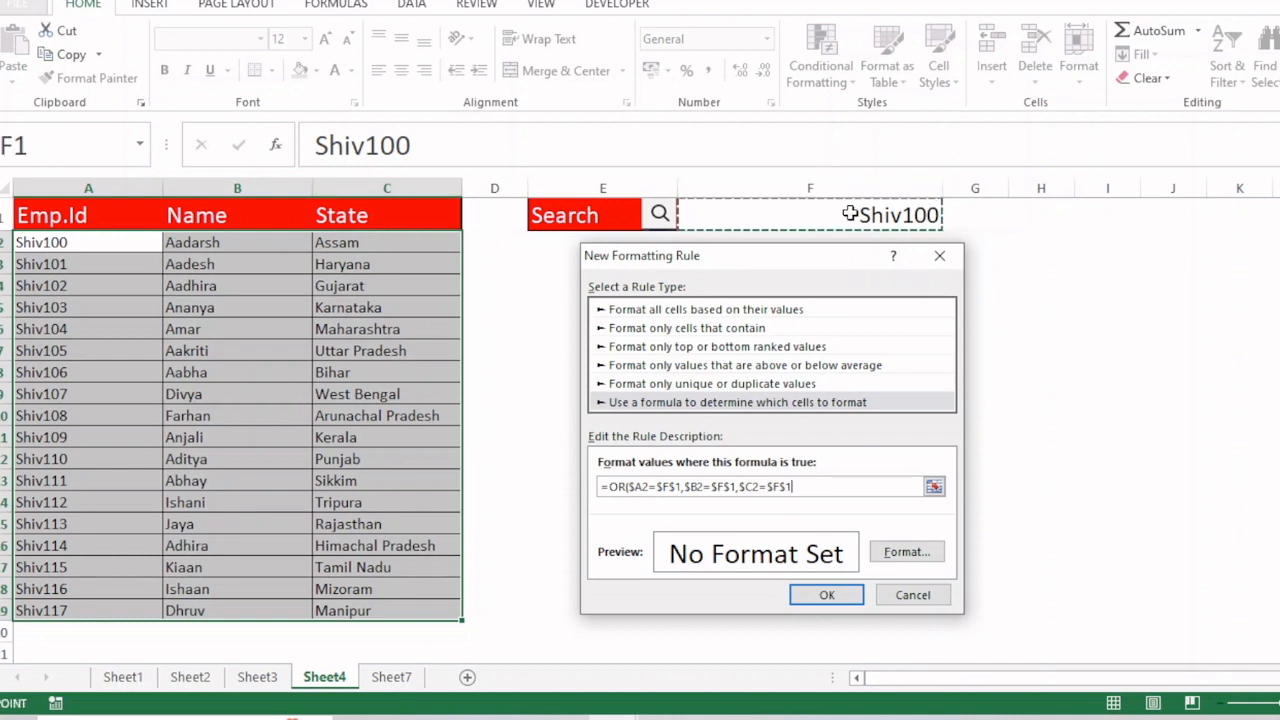
pyautogui.write(')')
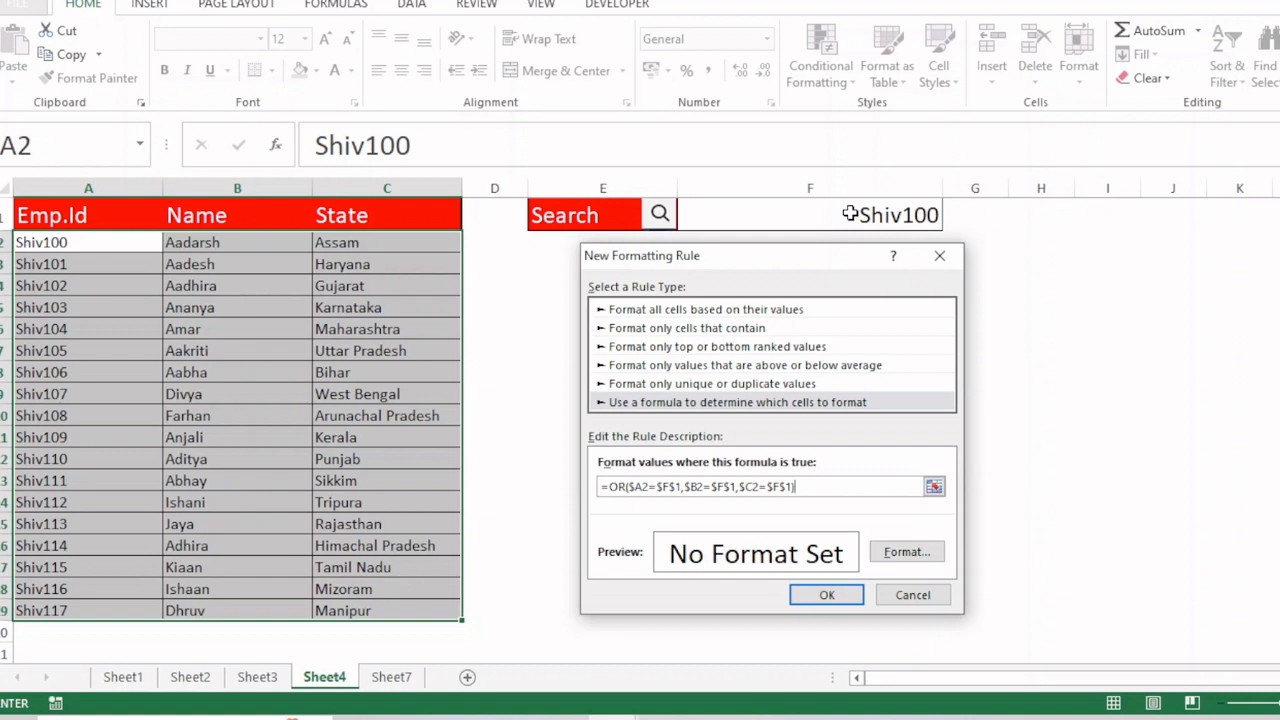
# Step: Give the rule a red fill and white font colour, and apply it to the employee data
pyautogui.click(907, 553)
pyautogui.click(993, 12)
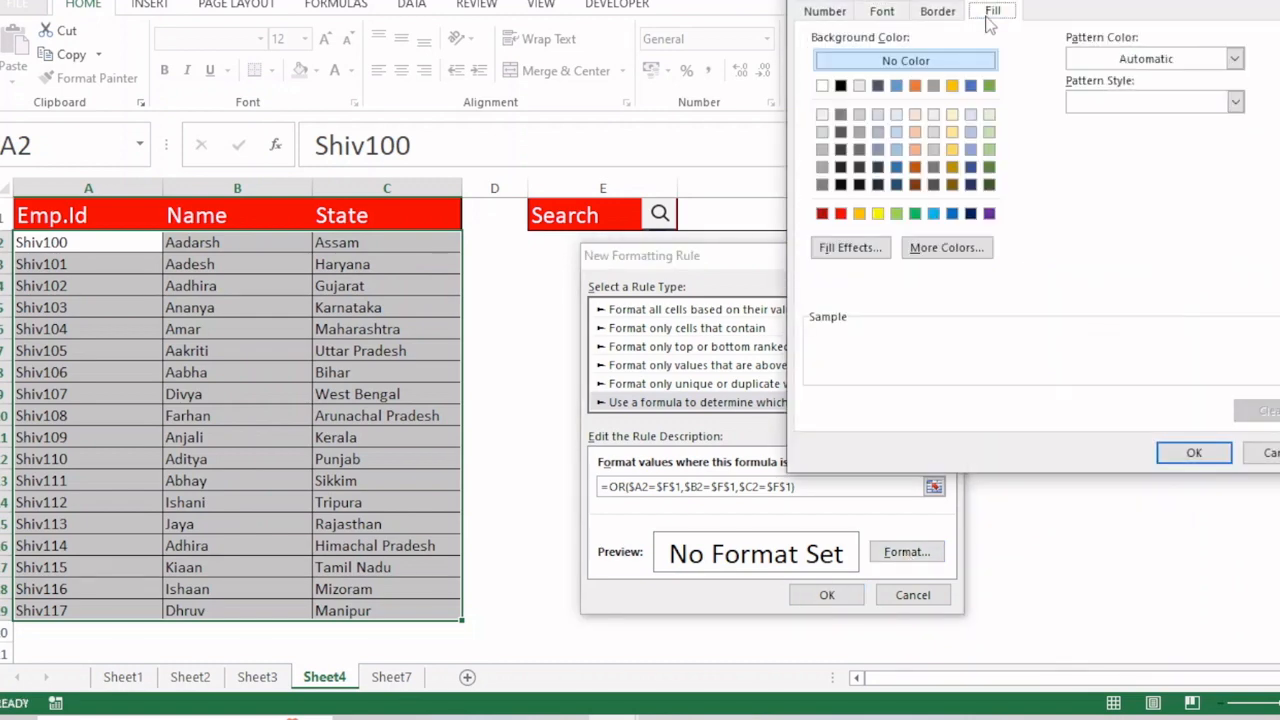
pyautogui.click(840, 213)
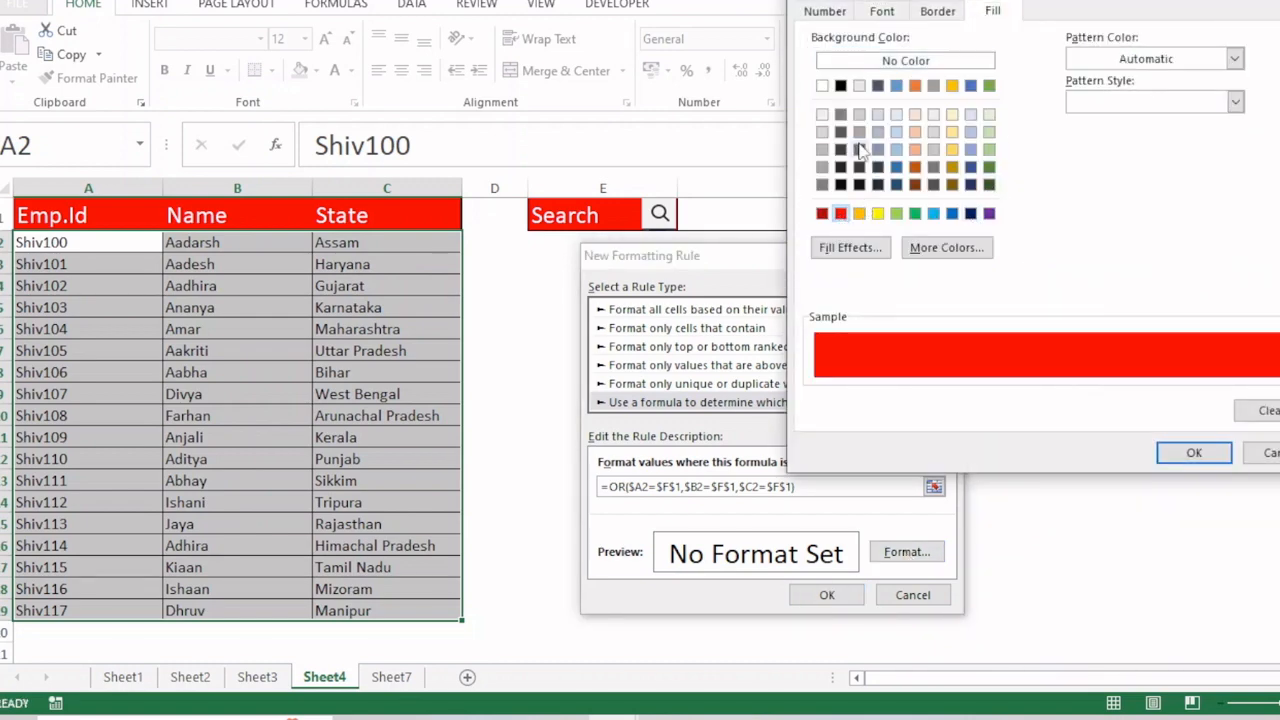
pyautogui.click(881, 11)
pyautogui.click(1140, 182)
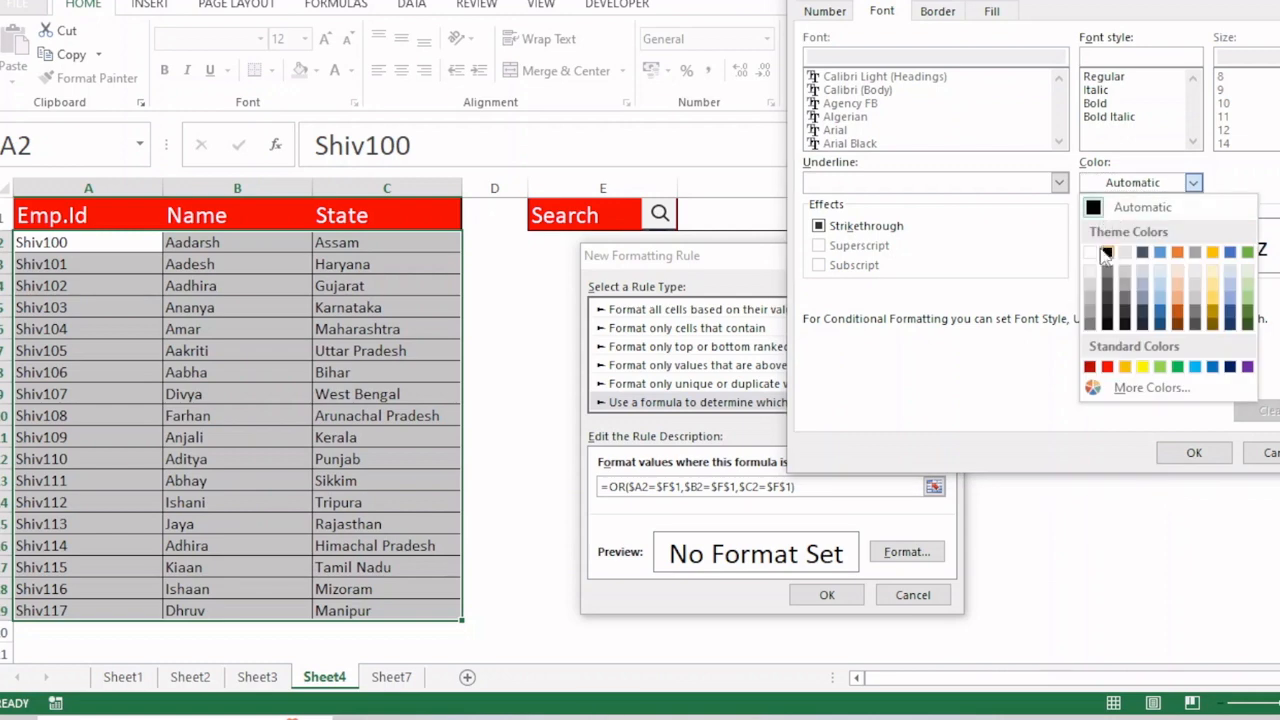
pyautogui.click(1105, 252)
pyautogui.click(1194, 452)
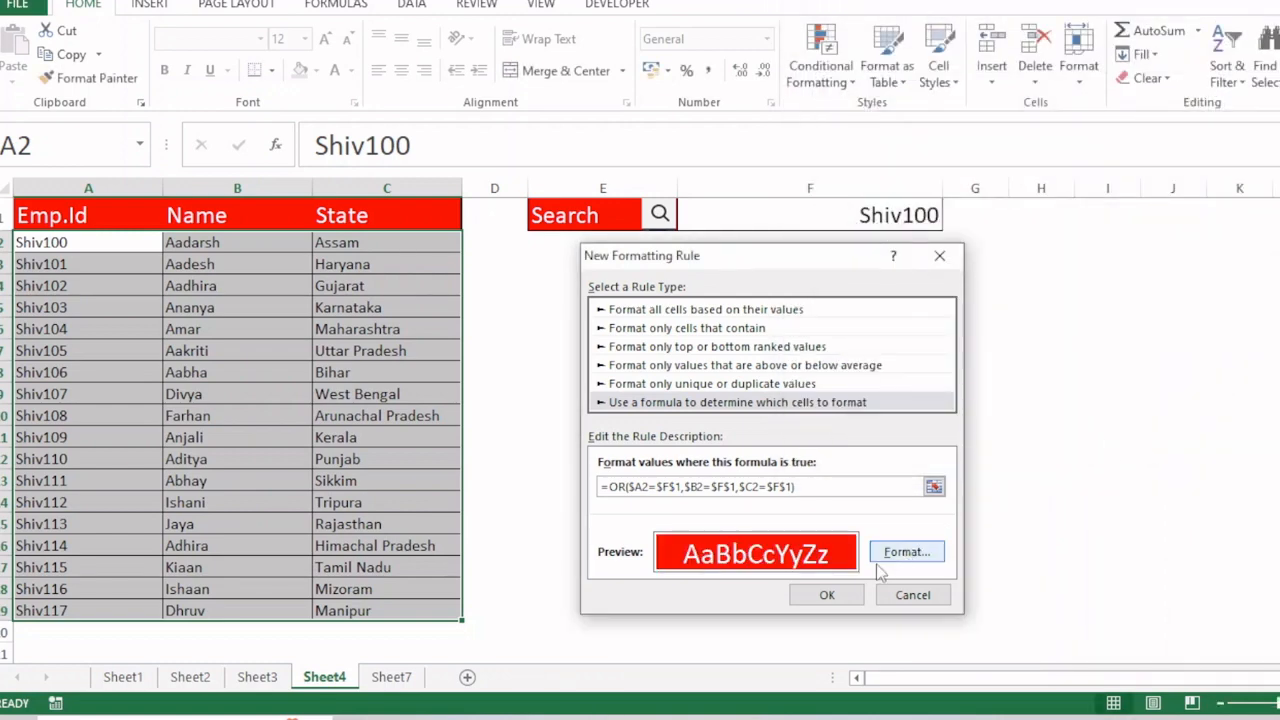
pyautogui.click(827, 595)
# Step: Test the row highlight by choosing the fourth employee's name from the drop-down list in F1
pyautogui.click(912, 219)
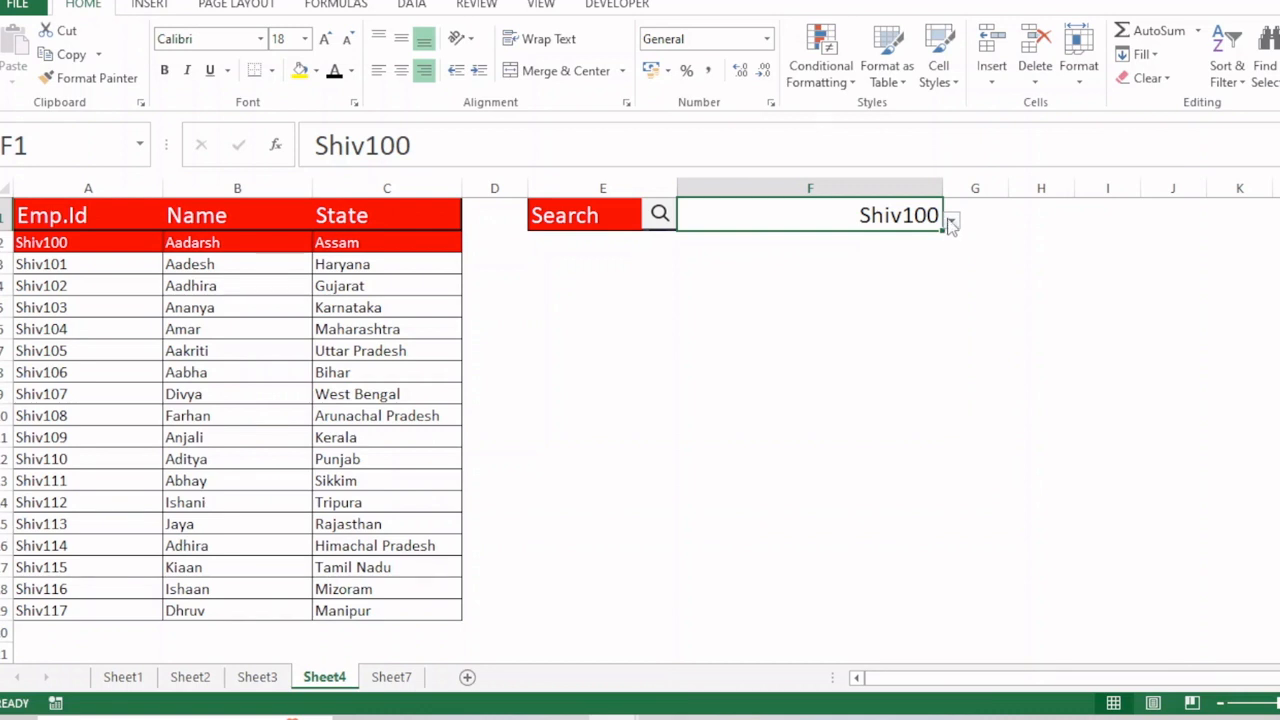
pyautogui.click(951, 224)
pyautogui.click(955, 275)
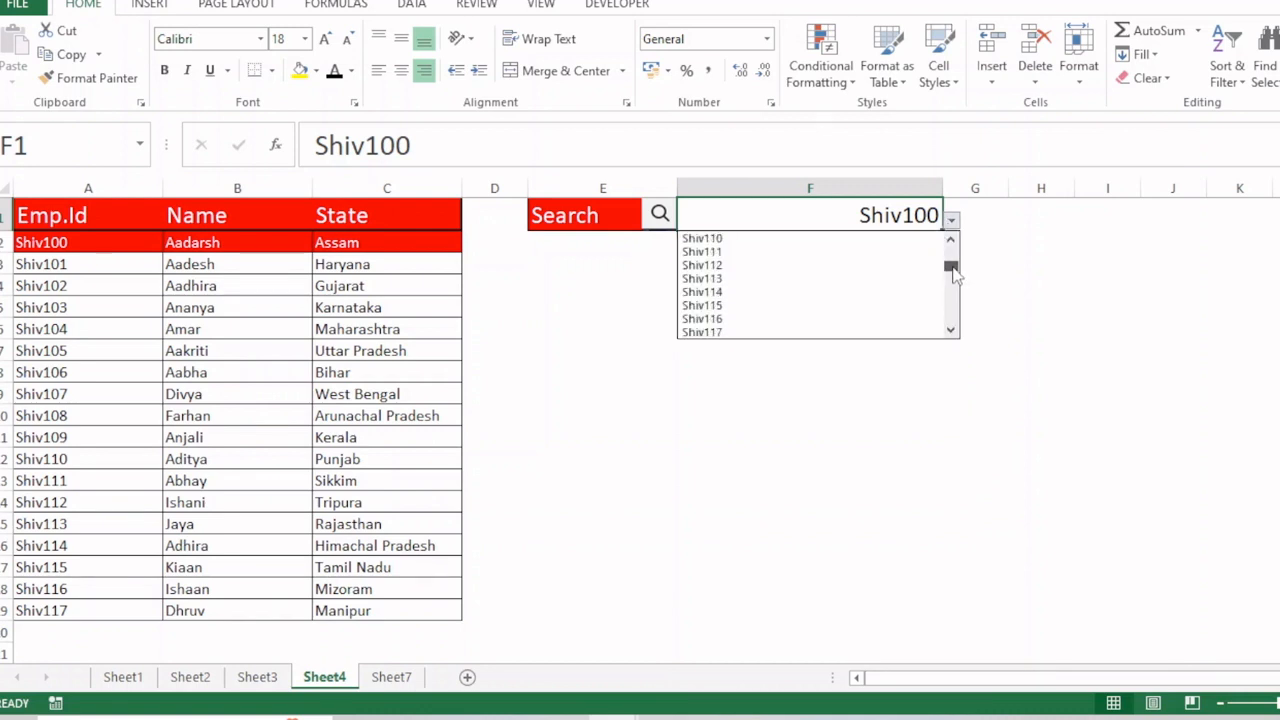
pyautogui.moveTo(955, 275); pyautogui.dragTo(955, 282)
pyautogui.click(723, 304)
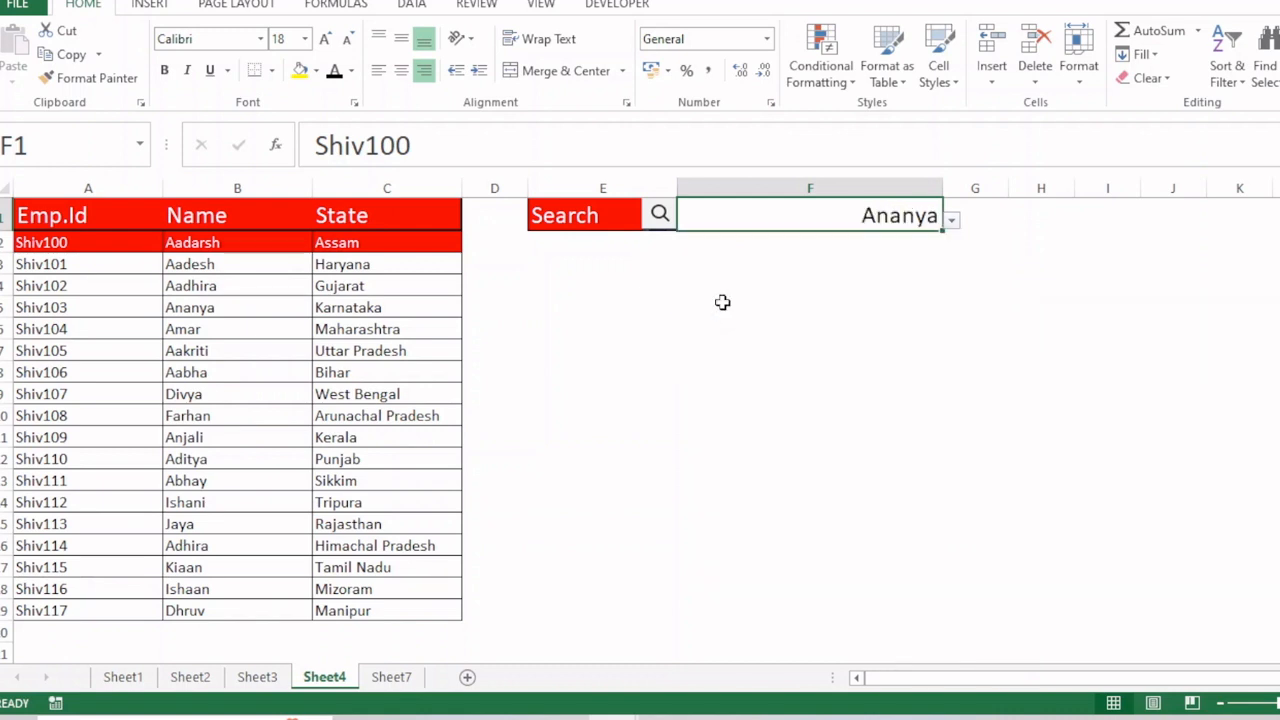
# Step: Test the highlight by state, choosing Tamil Nadu from the search list in F1
pyautogui.click(950, 222)
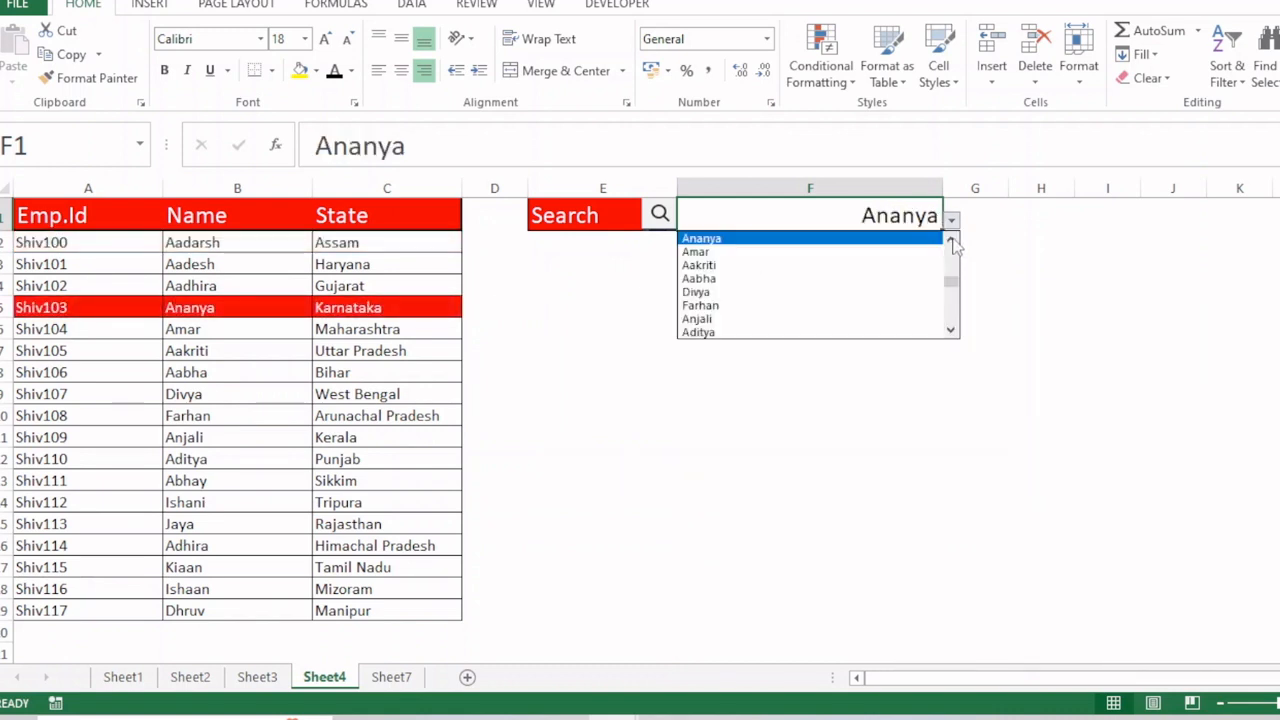
pyautogui.moveTo(952, 281); pyautogui.dragTo(948, 350)
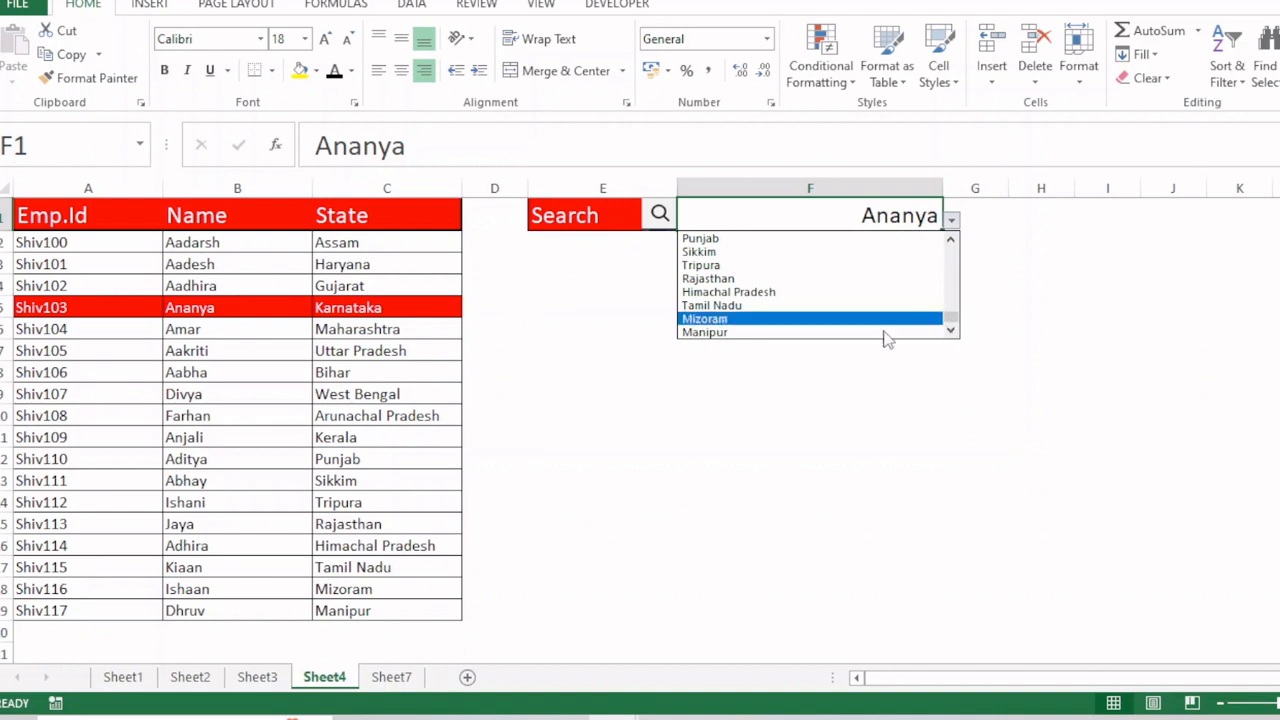
pyautogui.click(712, 305)
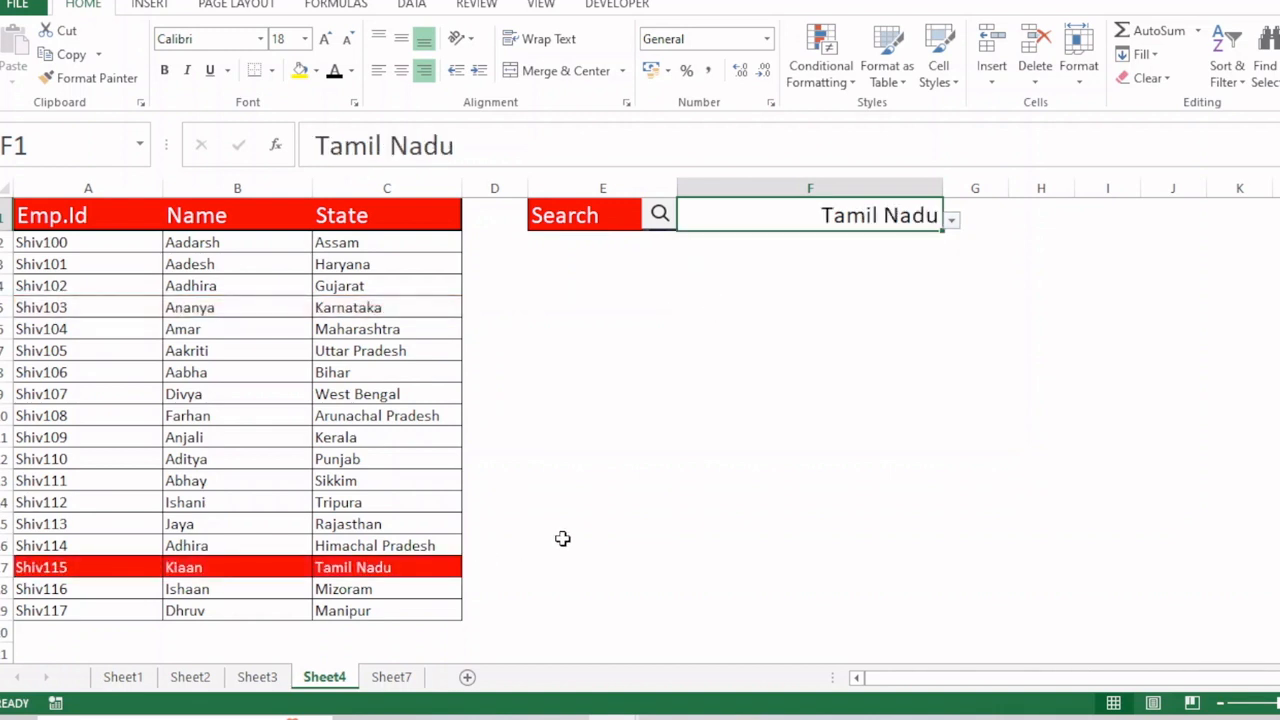